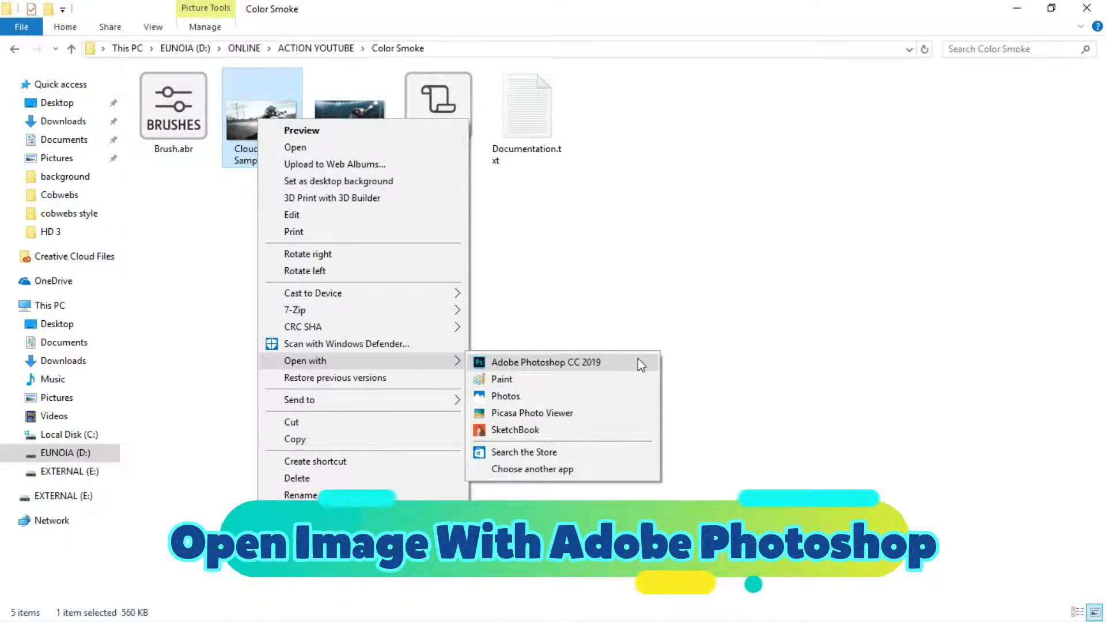
# Open Cloud Action Sample 1.jpg and Cloud Action Sample 2.jpg from the Color Smoke folder in Adobe Photoshop CC 2019.
pyautogui.click(637, 361)
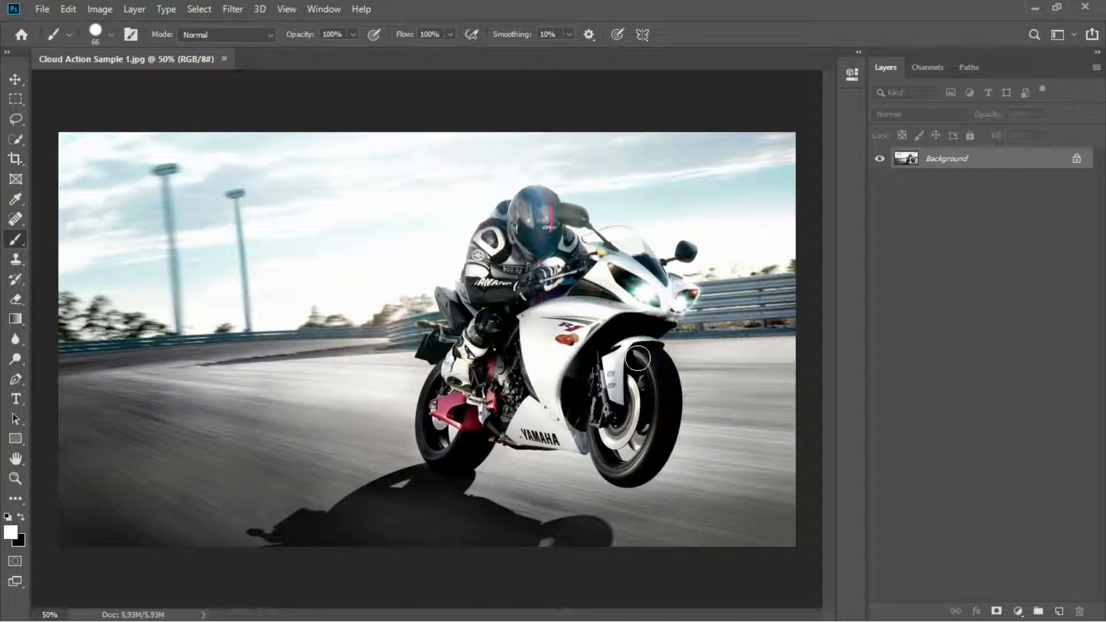
pyautogui.click(1032, 8)
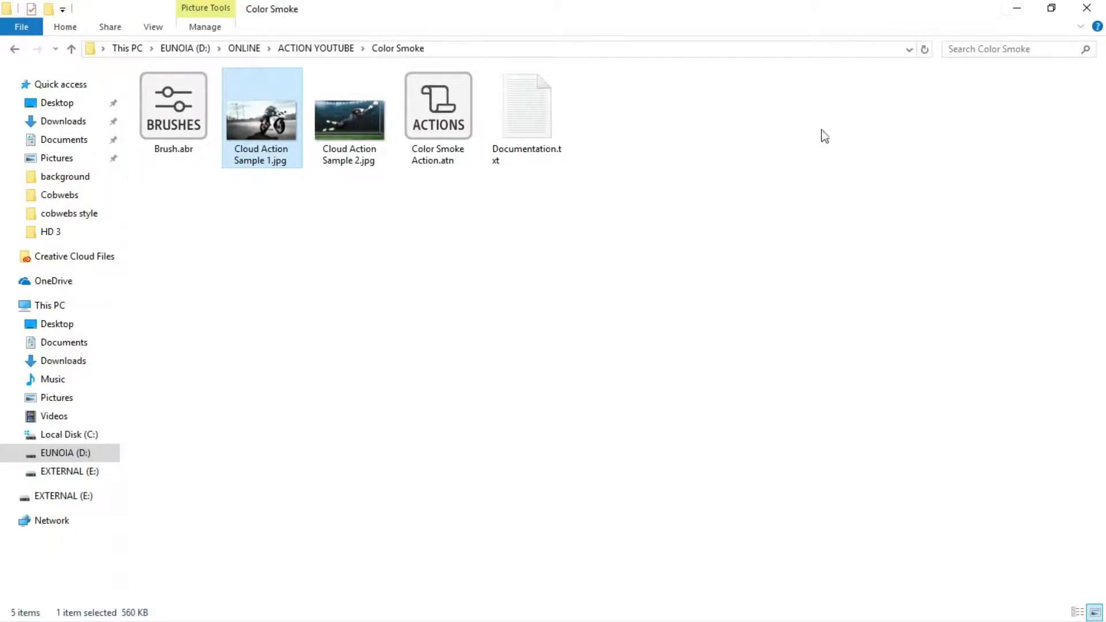
pyautogui.rightClick(336, 121)
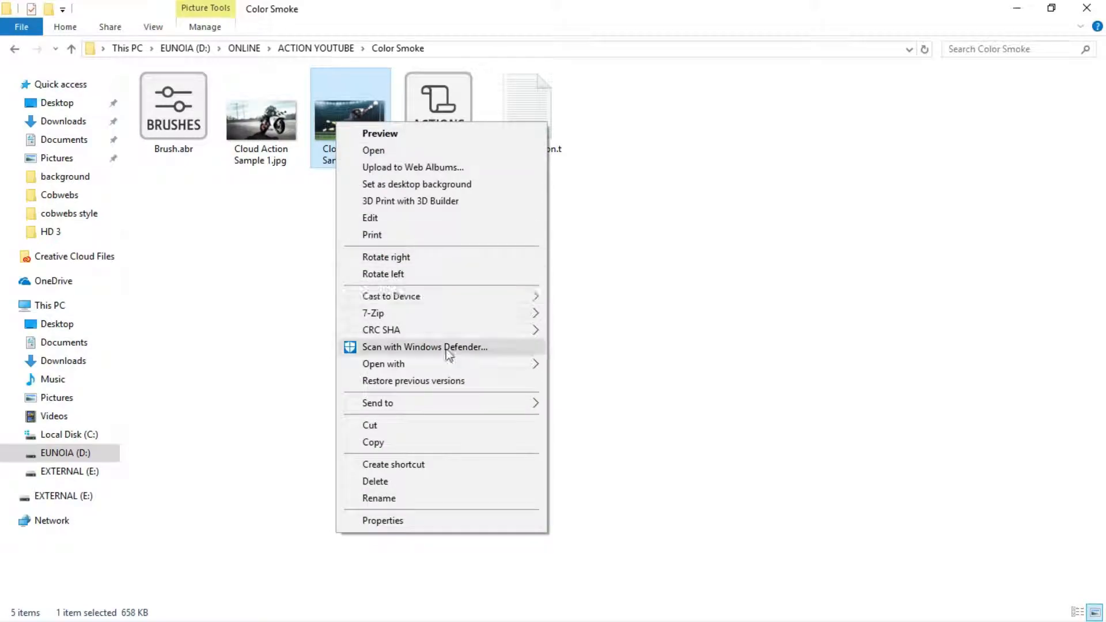
pyautogui.moveTo(494, 369)
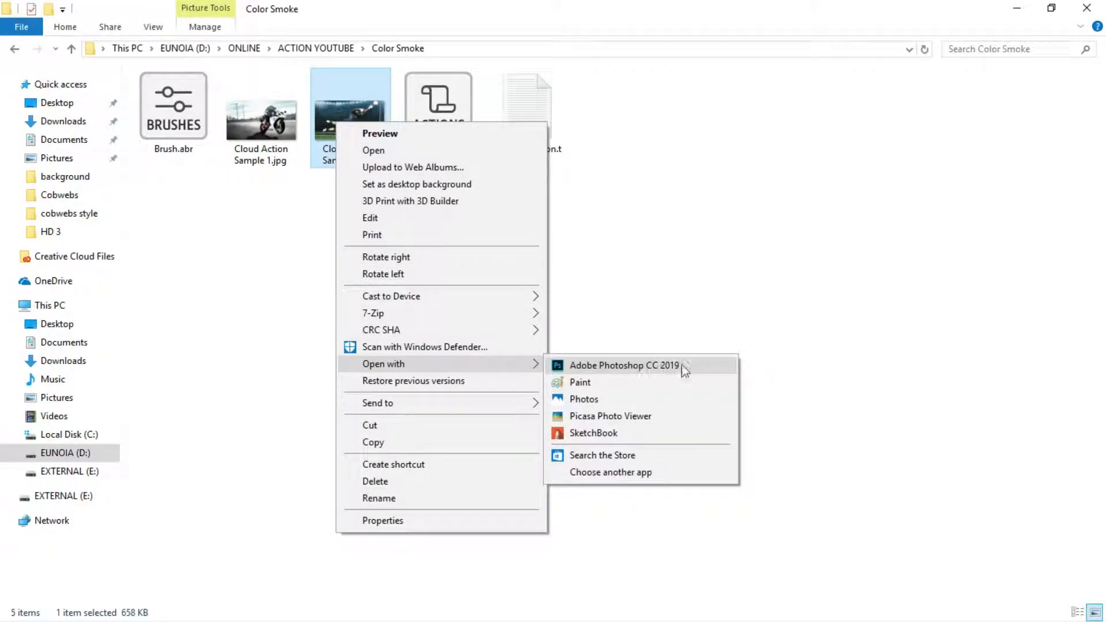
pyautogui.click(708, 375)
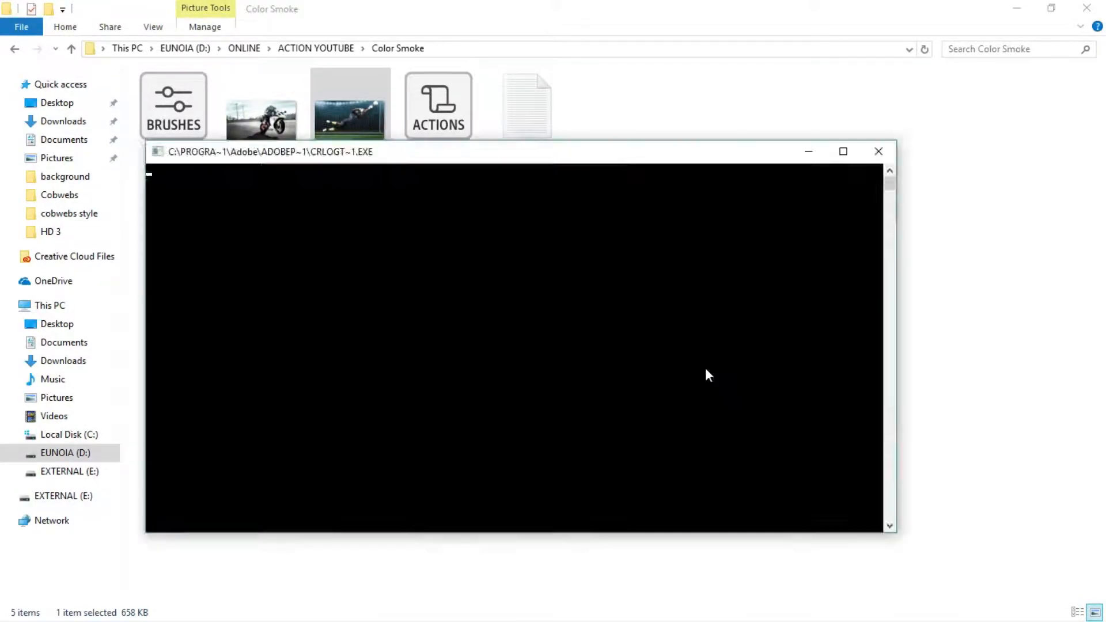
# Bring the Cloud Action Sample 1.jpg document to the front and check its image mode for RGB Color and 8 Bits/Channel.
pyautogui.click(164, 60)
pyautogui.click(312, 59)
pyautogui.click(161, 60)
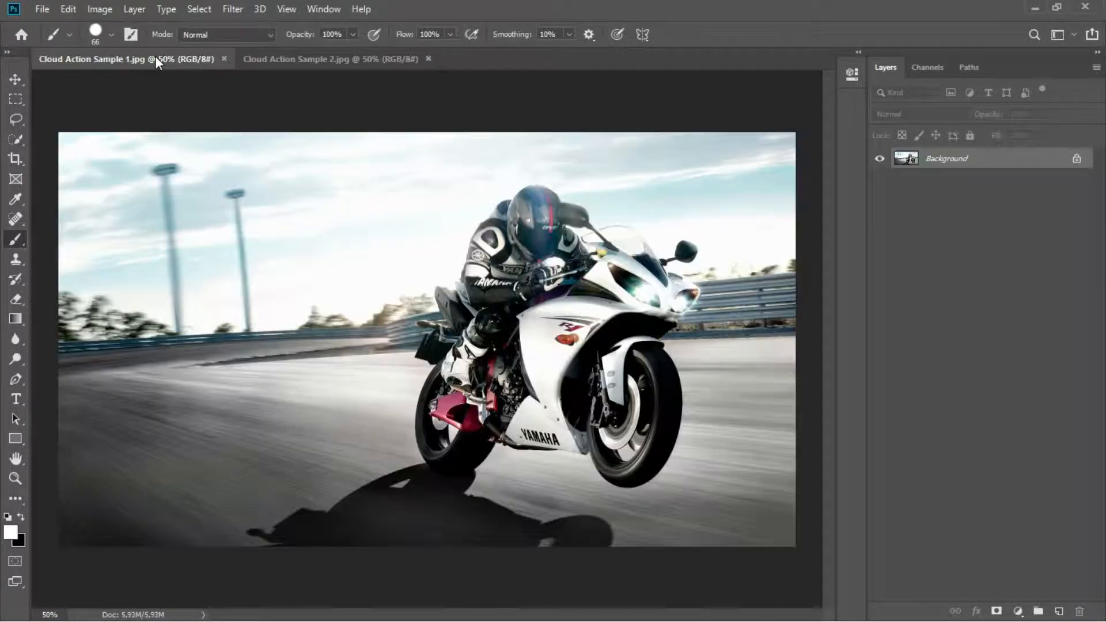
pyautogui.click(107, 8)
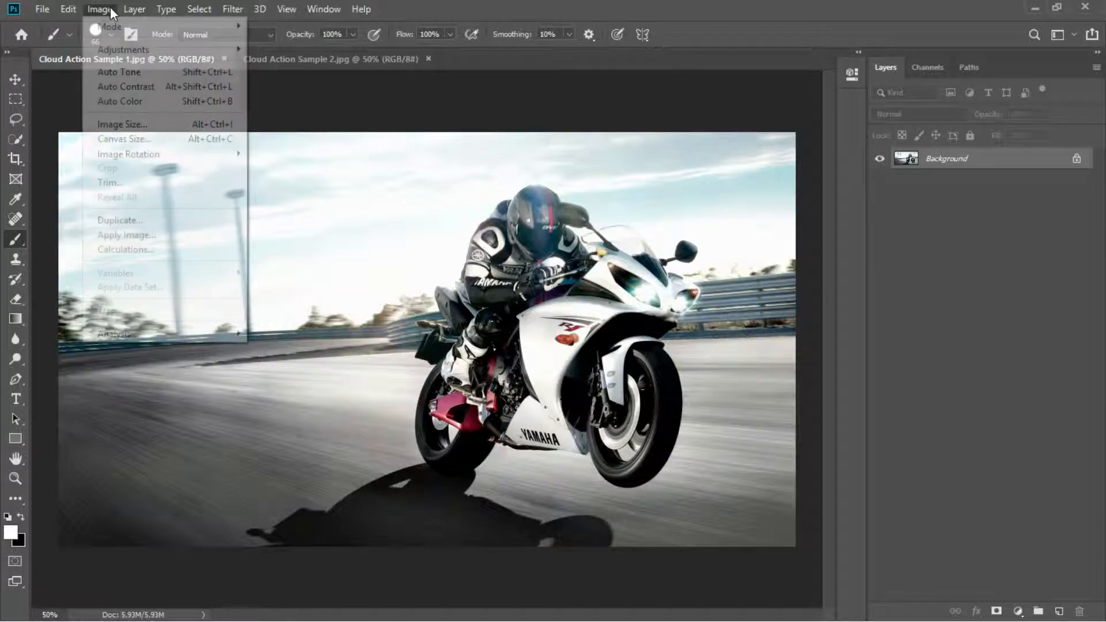
pyautogui.moveTo(117, 29)
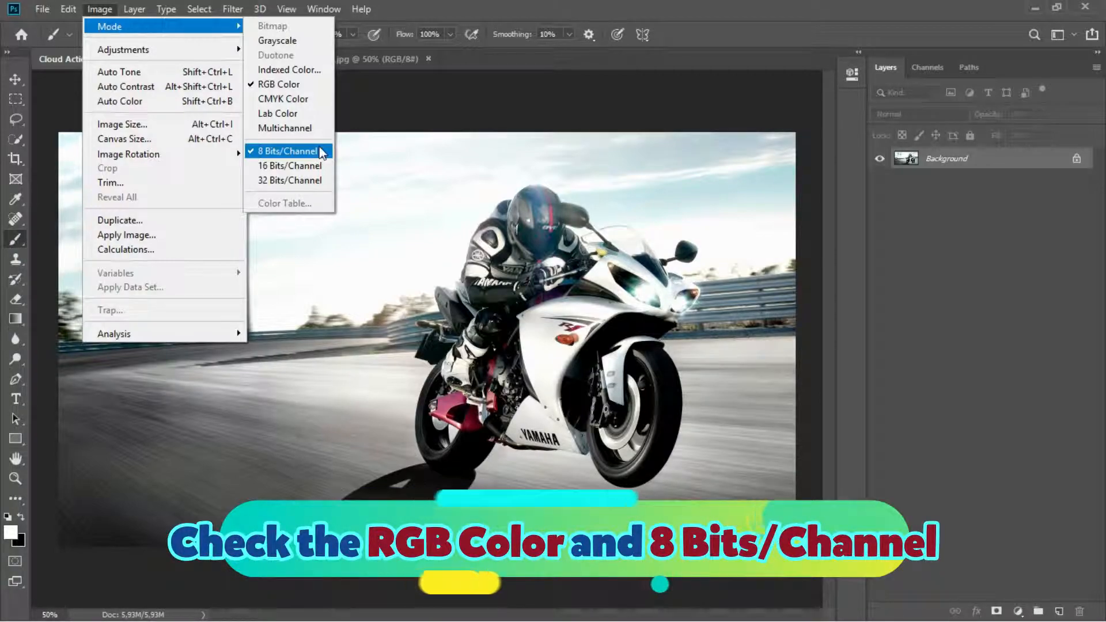
pyautogui.click(372, 96)
# Show the Actions panel, then load Color Smoke Action.atn from the Color Smoke folder and select the action inside its set.
pyautogui.click(321, 9)
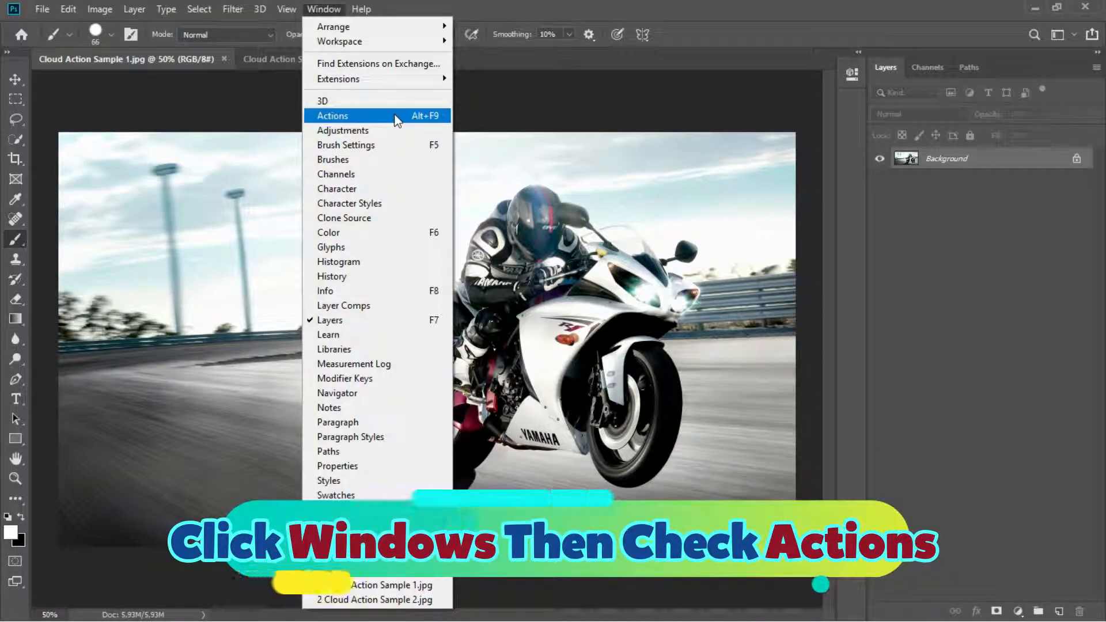
pyautogui.click(393, 115)
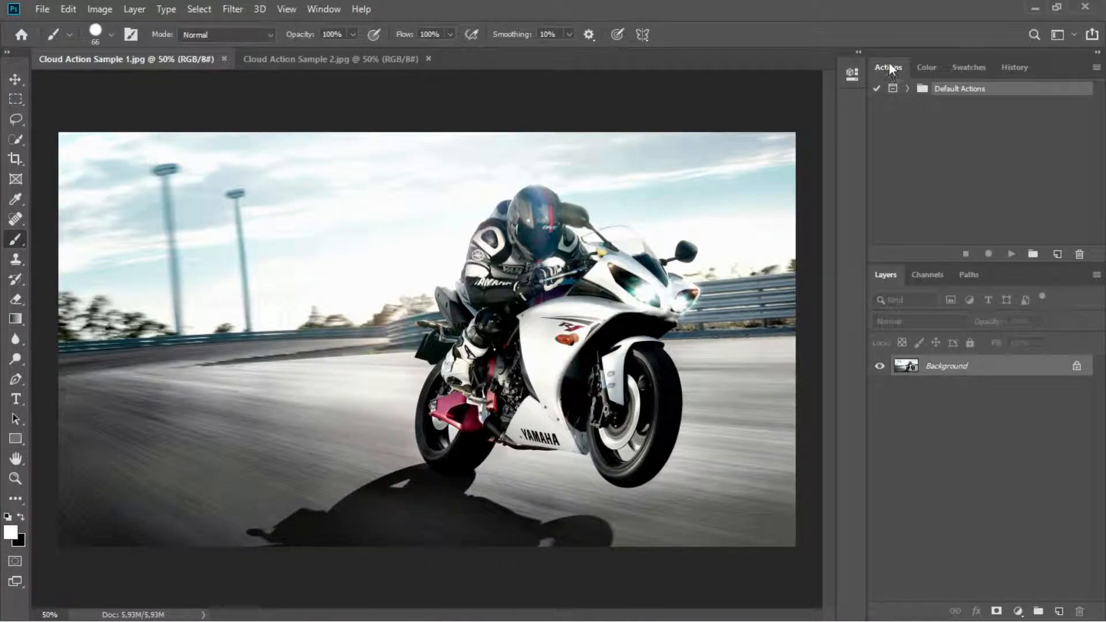
pyautogui.click(1034, 7)
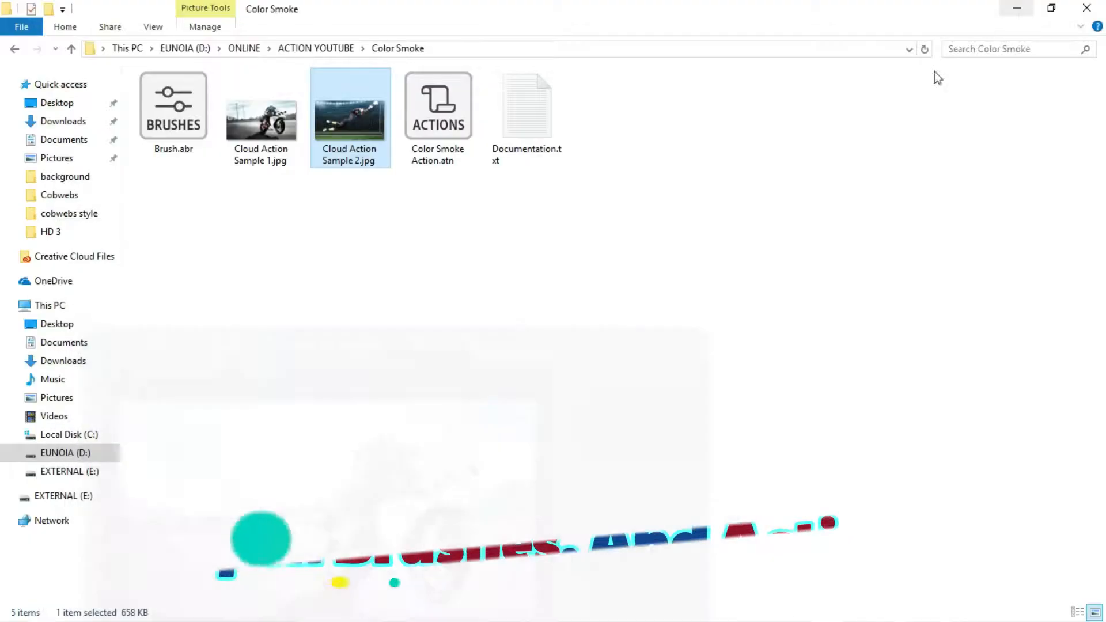
pyautogui.doubleClick(439, 118)
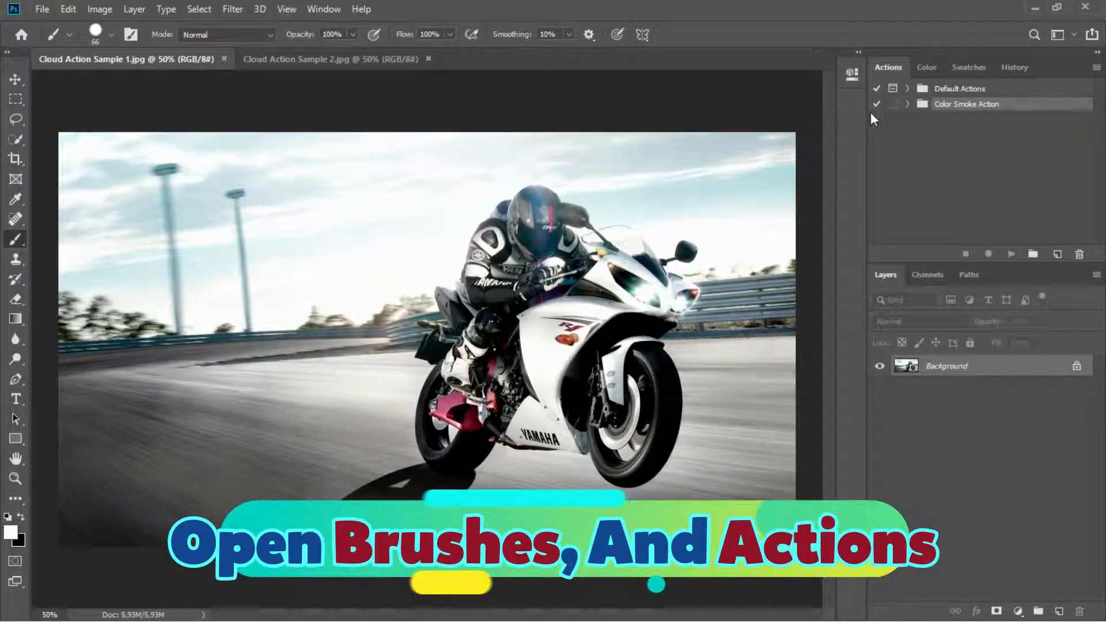
pyautogui.click(906, 104)
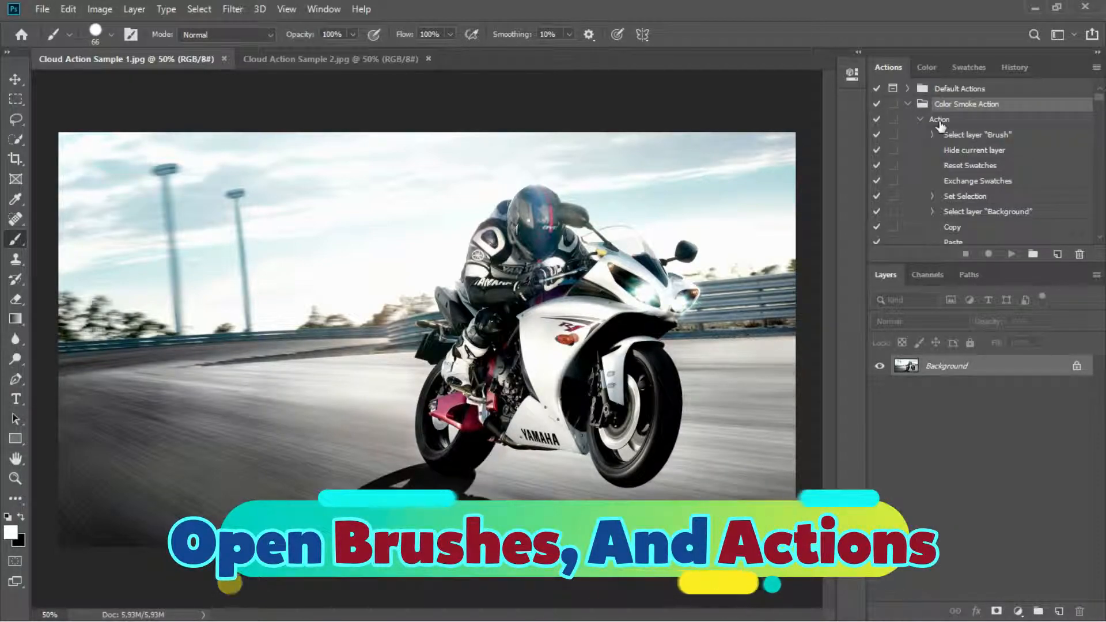
pyautogui.click(936, 119)
# Load Brush.abr from the Color Smoke folder and return to the motorcycle image in Photoshop.
pyautogui.click(1031, 7)
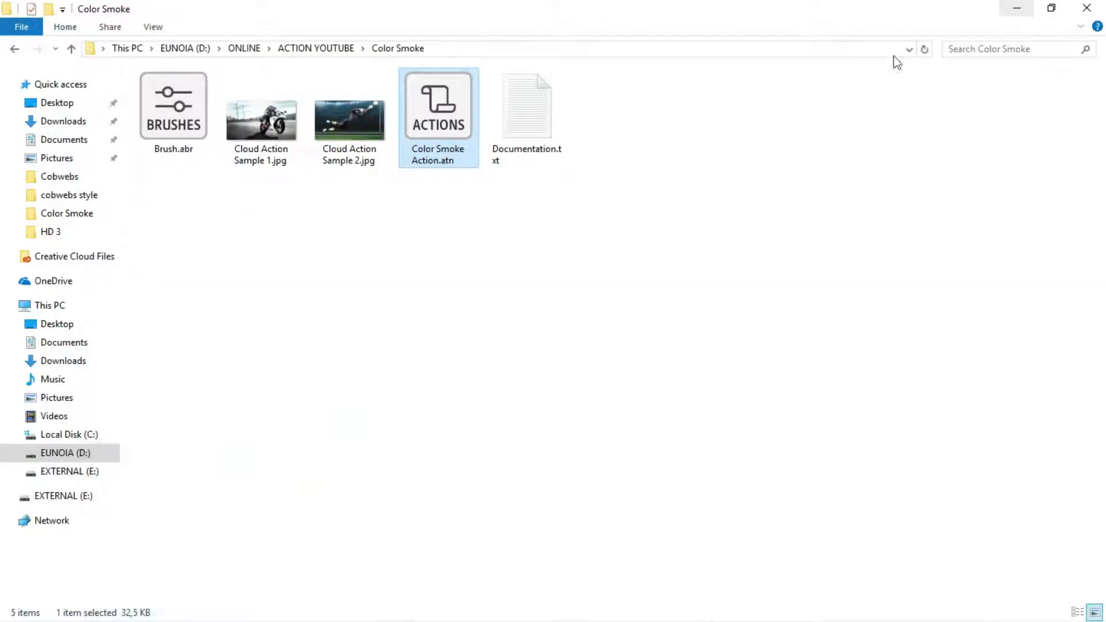
pyautogui.doubleClick(193, 110)
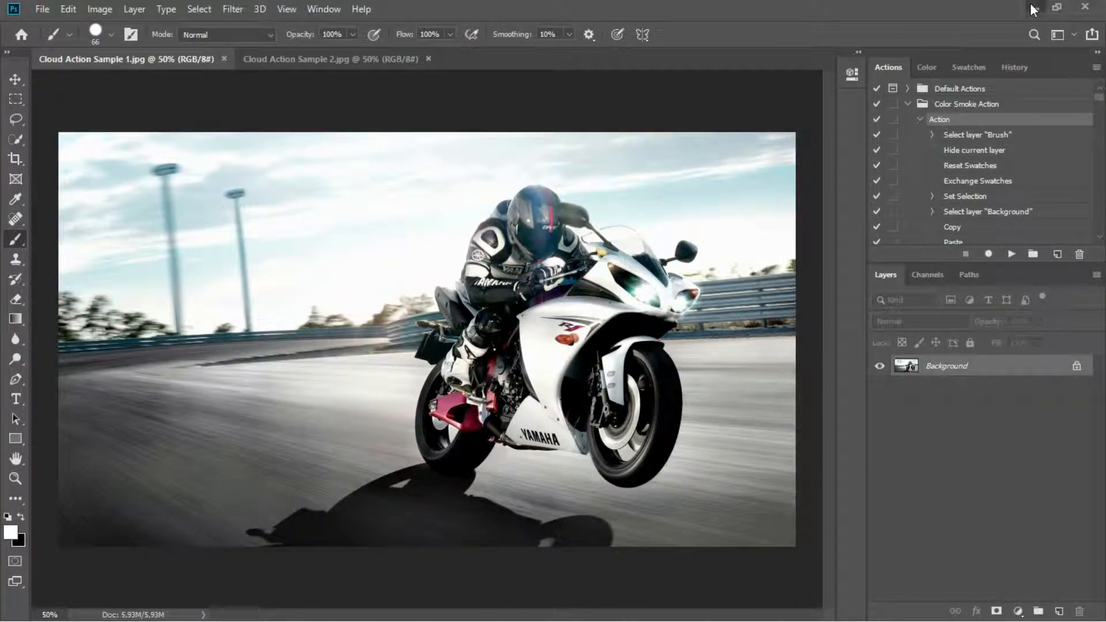
pyautogui.click(1031, 6)
pyautogui.click(702, 217)
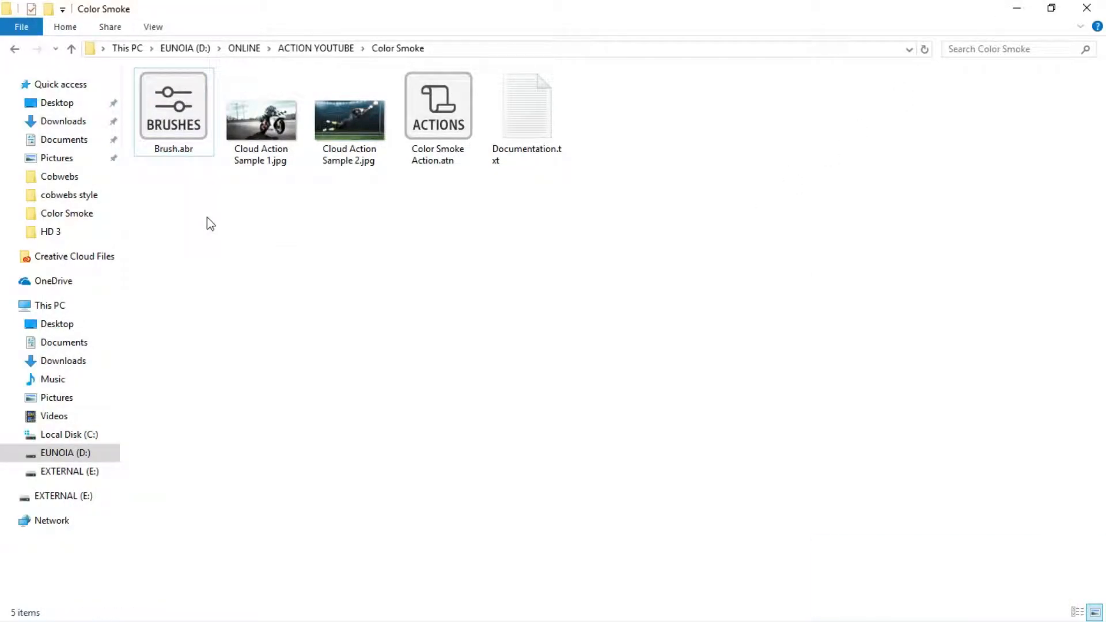
pyautogui.click(1018, 9)
pyautogui.moveTo(210, 611)
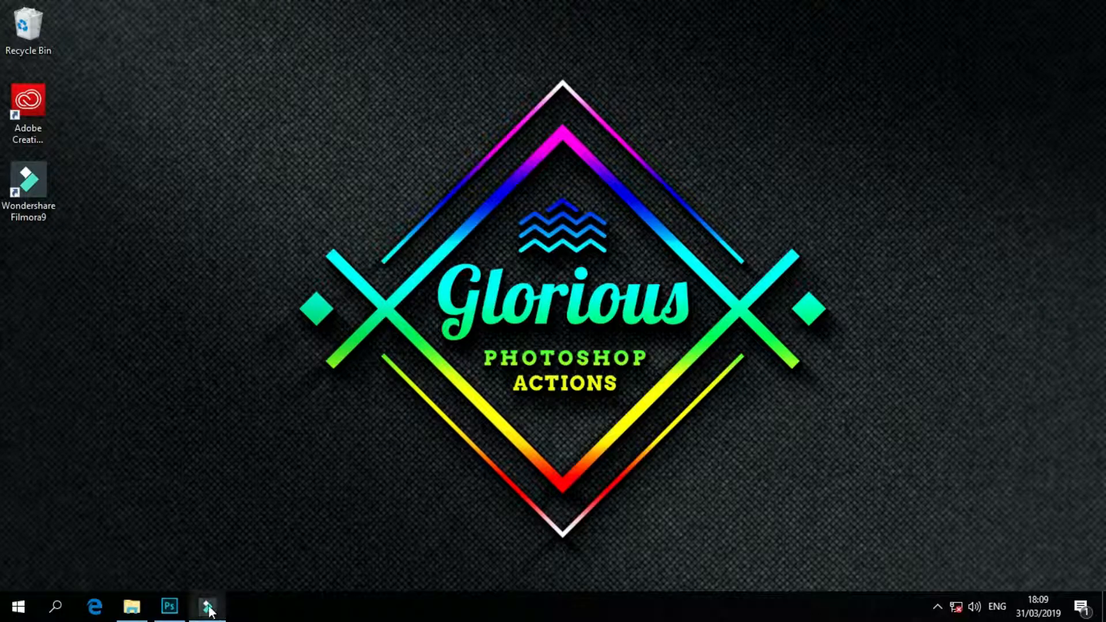
pyautogui.click(170, 611)
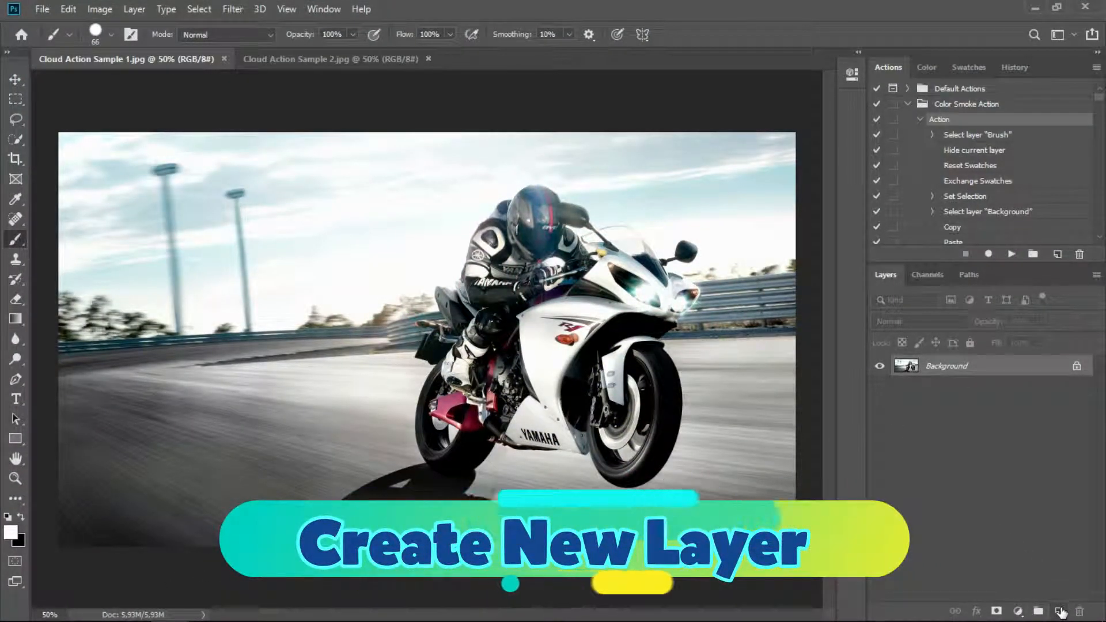
# Create a new layer above the Background and rename it Brush.
pyautogui.click(1059, 611)
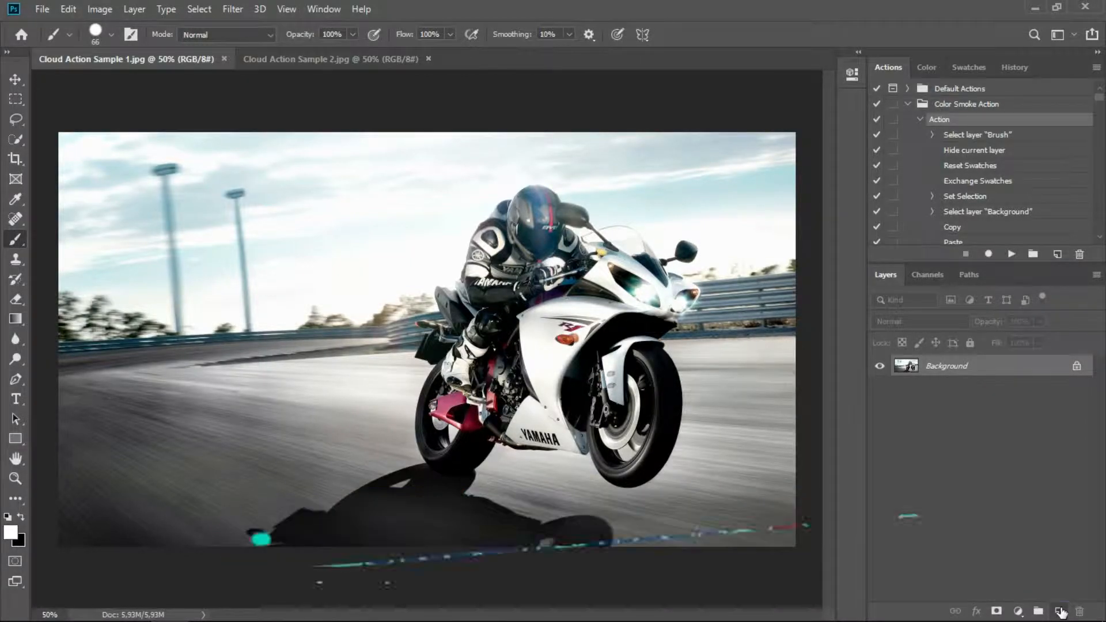
pyautogui.doubleClick(938, 366)
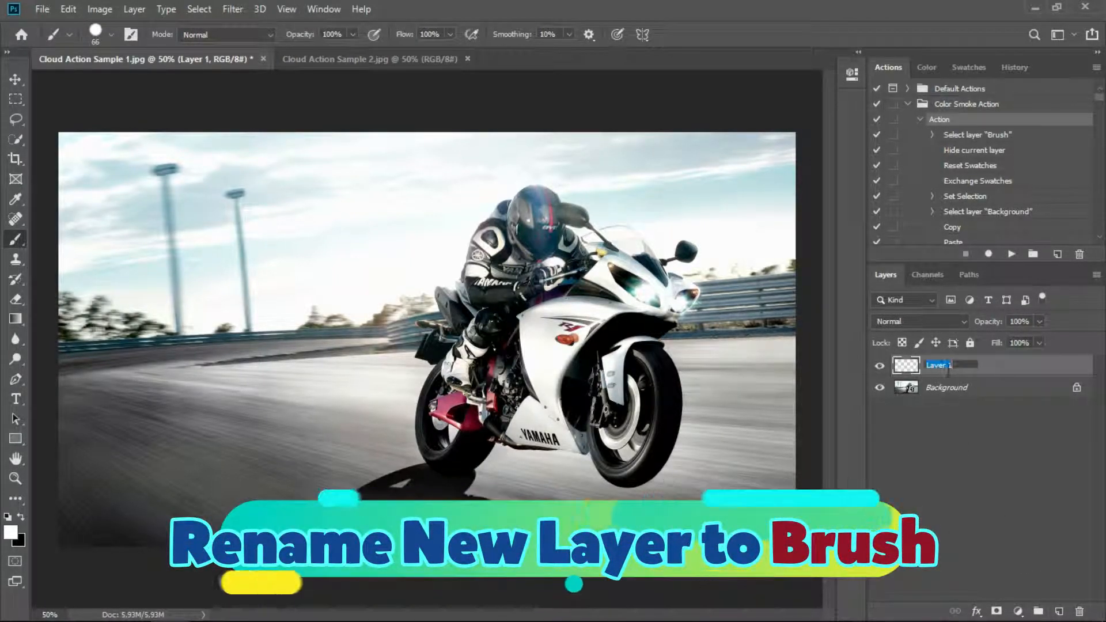
pyautogui.write('B')
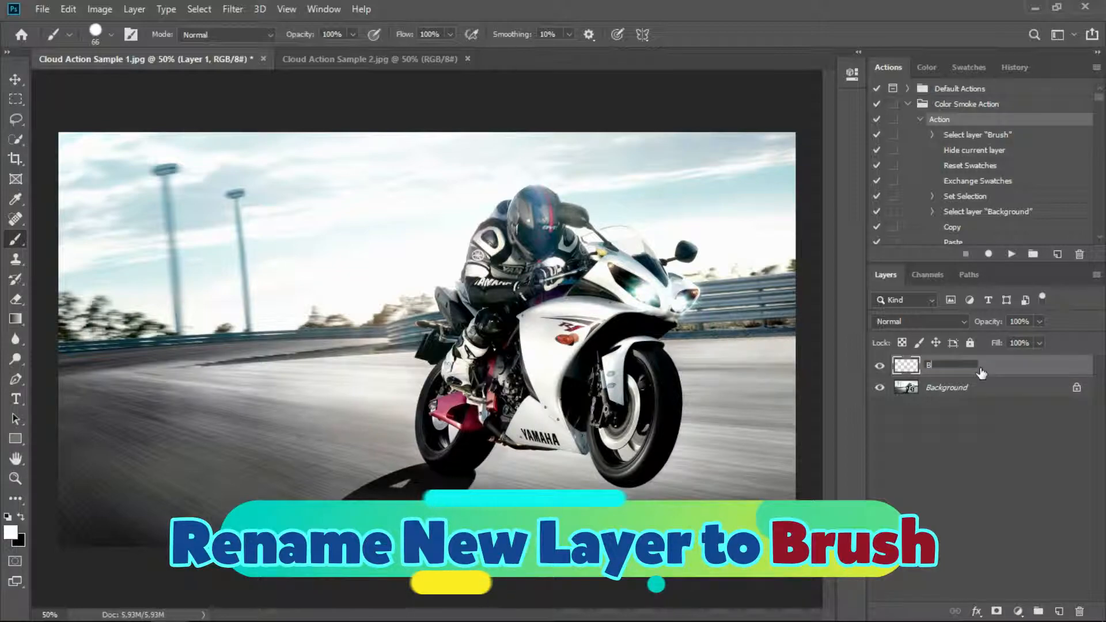
pyautogui.write('rush')
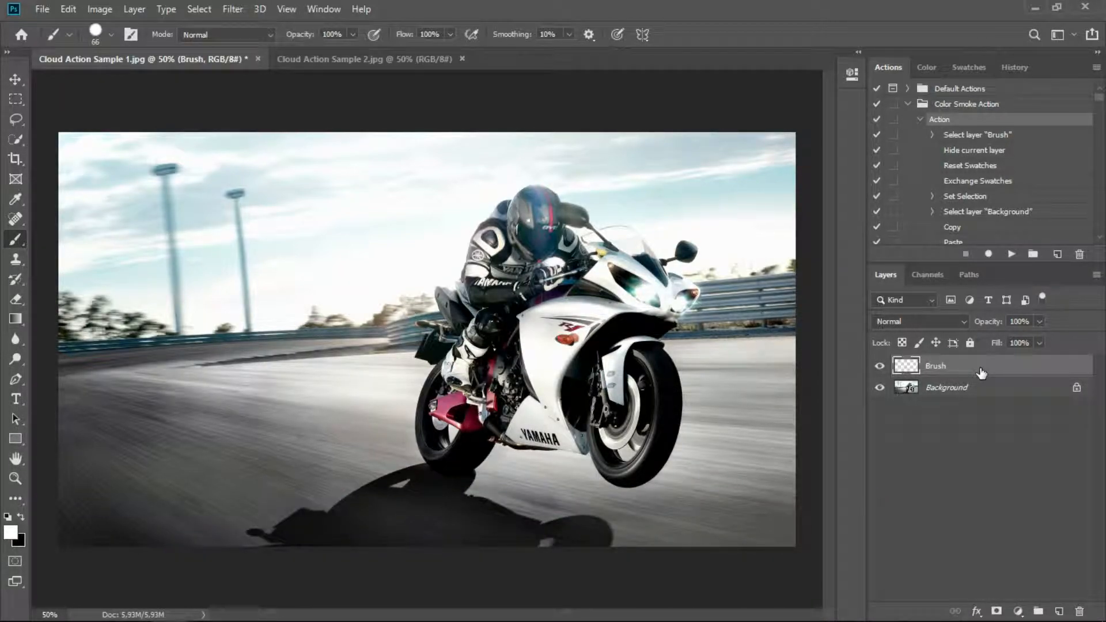
# Select the rider and motorcycle, including both wheels, on the locked Background layer with the Quick Selection tool.
pyautogui.click(962, 391)
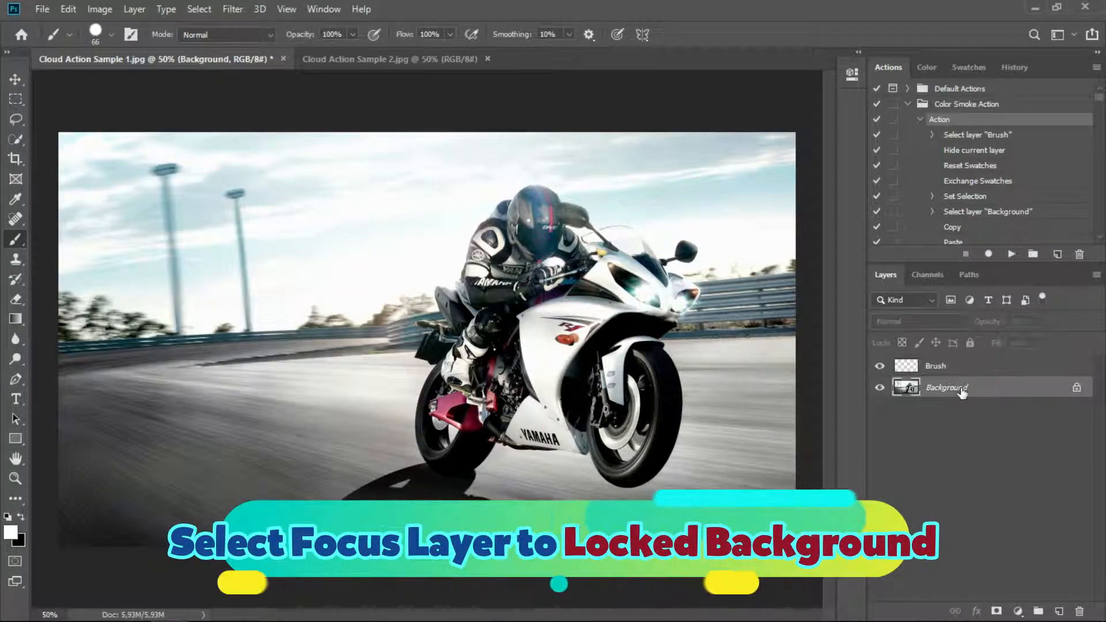
pyautogui.moveTo(22, 138); pyautogui.dragTo(76, 140)
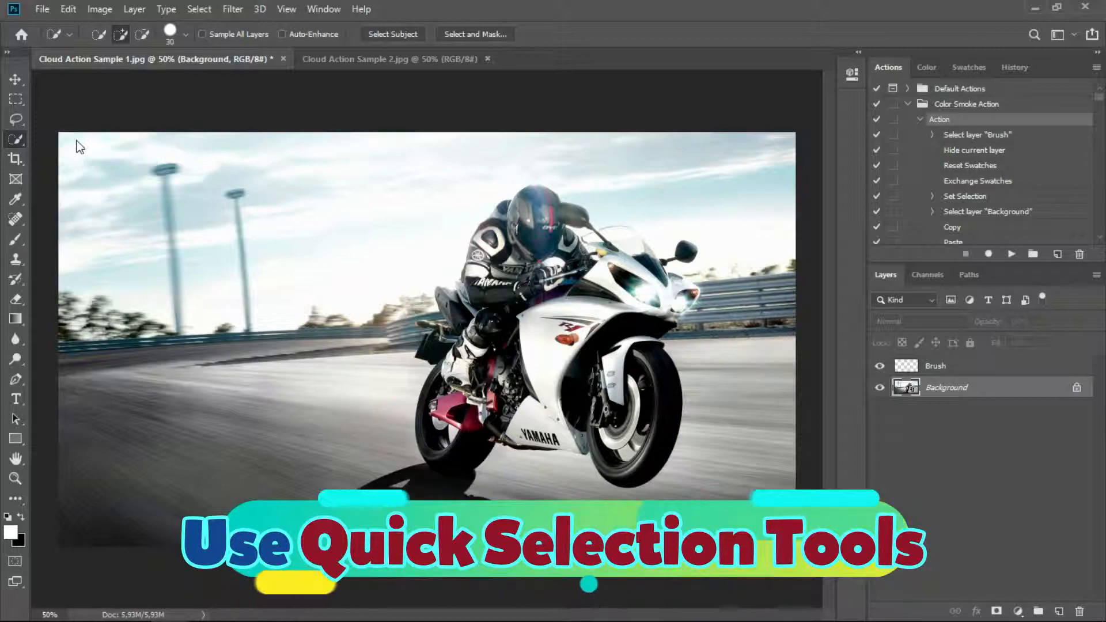
pyautogui.moveTo(532, 429)
pyautogui.mouseDown()
pyautogui.moveTo(519, 303)
pyautogui.moveTo(528, 215)
pyautogui.mouseUp()
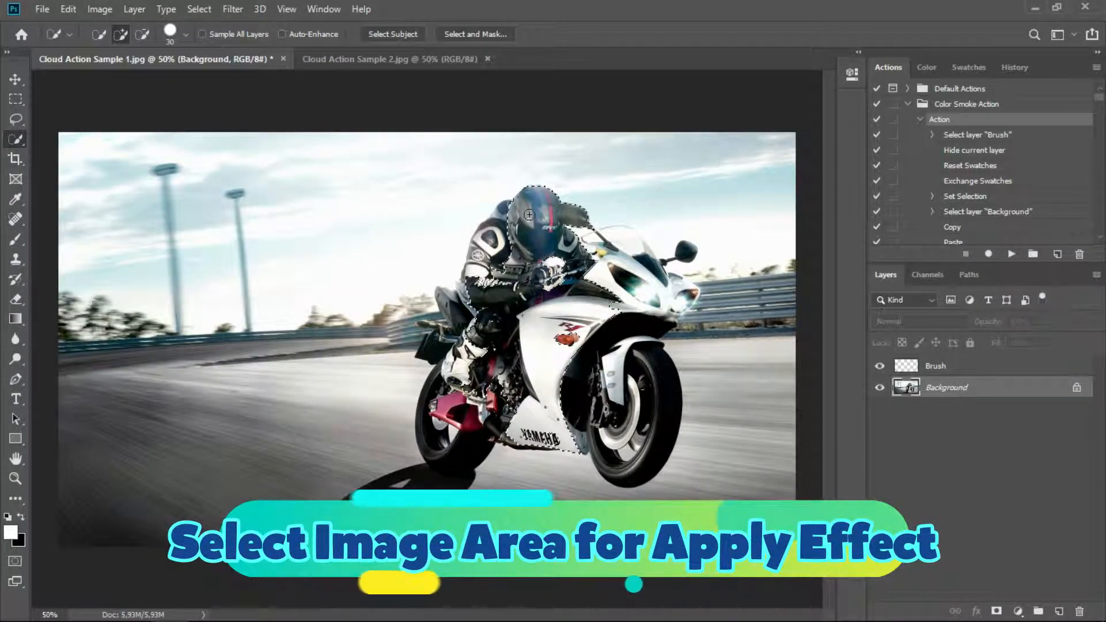
pyautogui.moveTo(635, 377); pyautogui.dragTo(619, 454)
pyautogui.moveTo(501, 393); pyautogui.dragTo(479, 411)
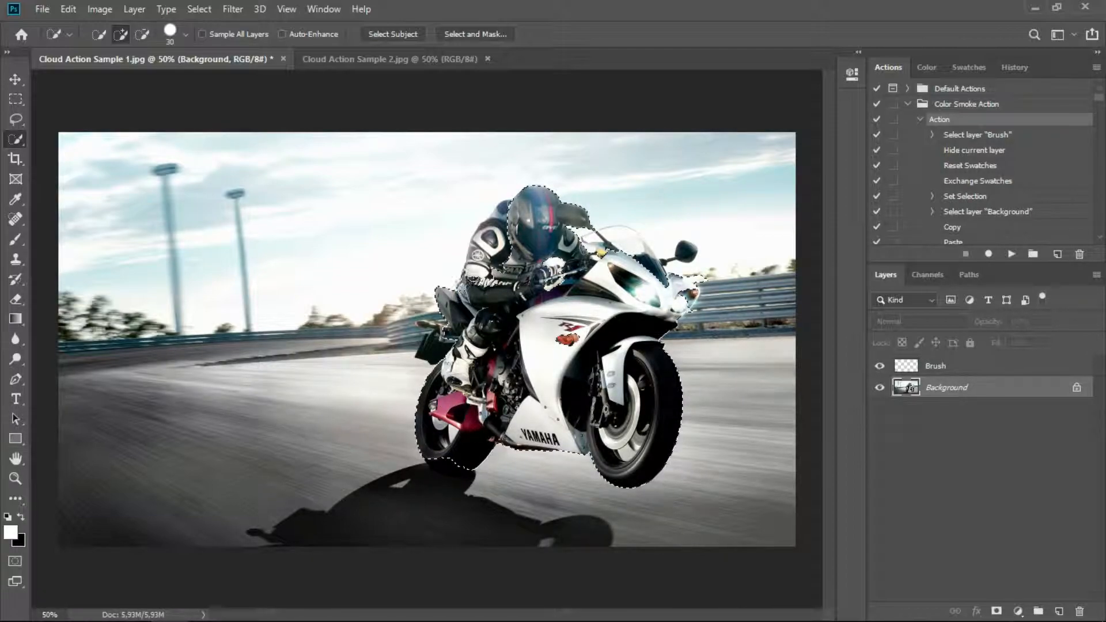
# Refine the selection around the motorcycle's tail, rear turn signal and plate holder, subtracting the background beside them.
pyautogui.hotkey('ctrl', '+')
pyautogui.hotkey('ctrl', '+')
pyautogui.hotkey('ctrl', '+')
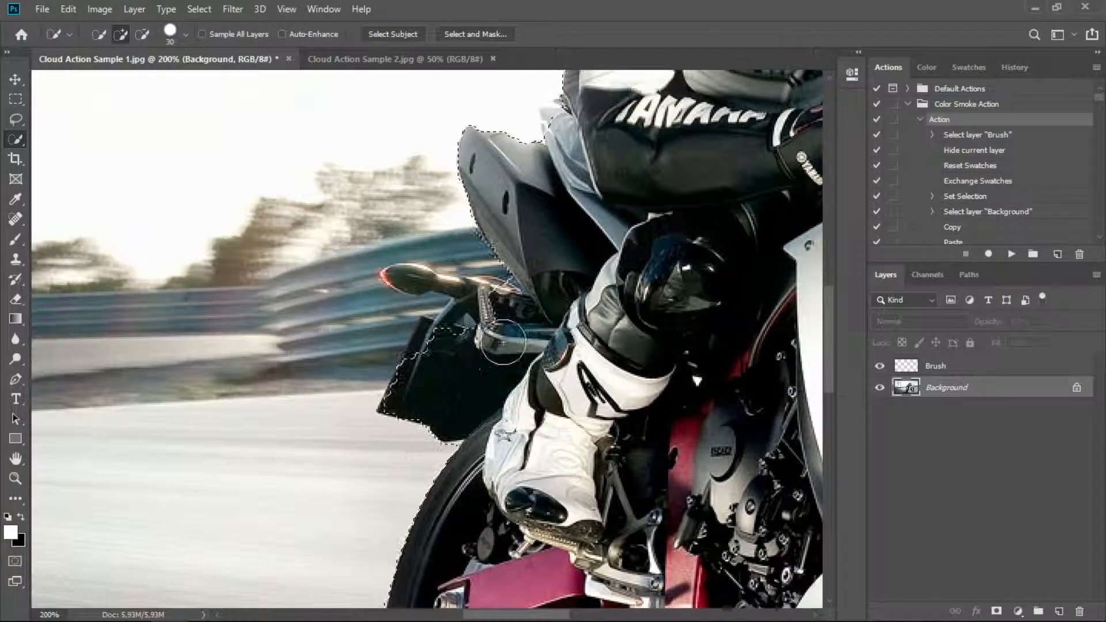
pyautogui.keyDown('alt'); pyautogui.click(462, 251); pyautogui.keyUp('alt')
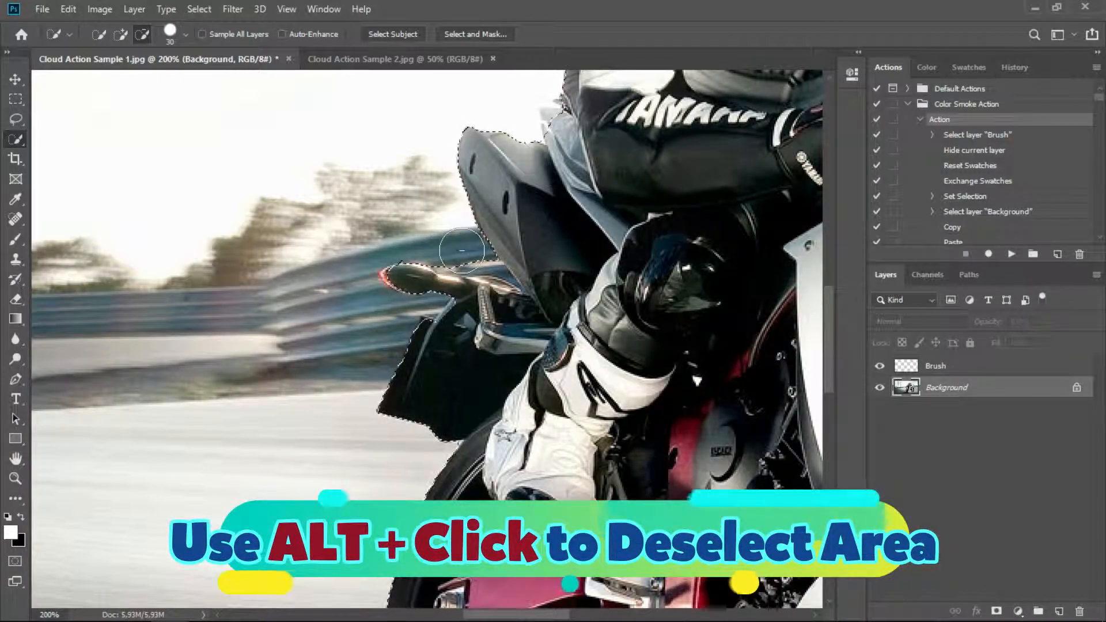
pyautogui.moveTo(484, 335); pyautogui.dragTo(438, 202)
pyautogui.moveTo(490, 436); pyautogui.dragTo(463, 303)
pyautogui.moveTo(511, 471); pyautogui.dragTo(454, 342)
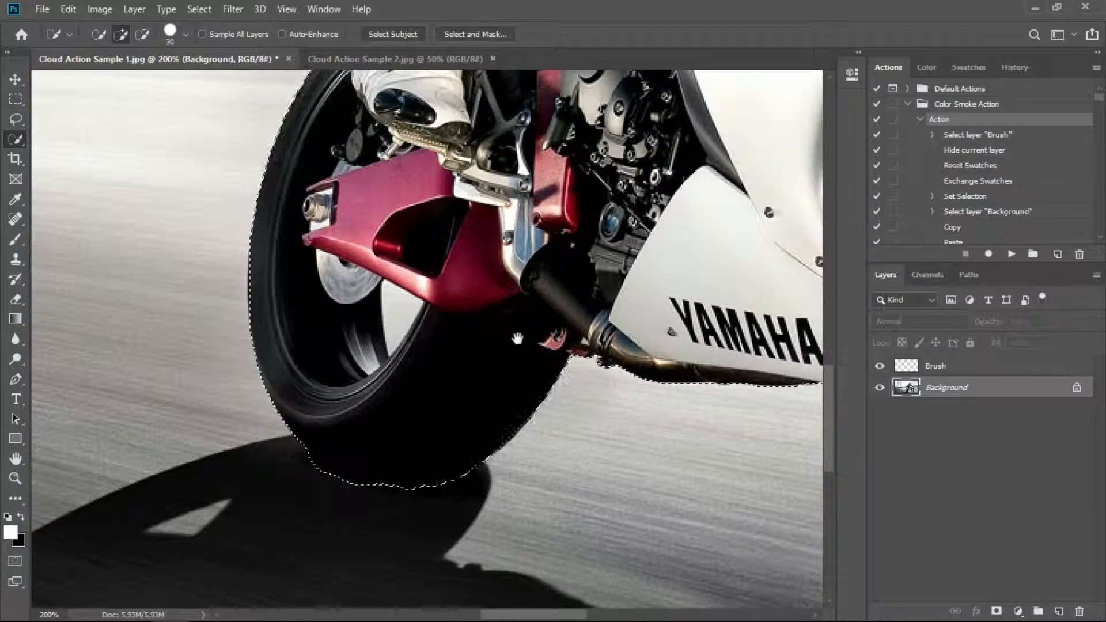
# Extend the selection to the missed area at the rider's lower back, just above the seat.
pyautogui.moveTo(516, 342); pyautogui.dragTo(366, 531)
pyautogui.moveTo(406, 197); pyautogui.dragTo(370, 366)
pyautogui.moveTo(507, 142); pyautogui.dragTo(420, 389)
pyautogui.moveTo(424, 294); pyautogui.dragTo(421, 353)
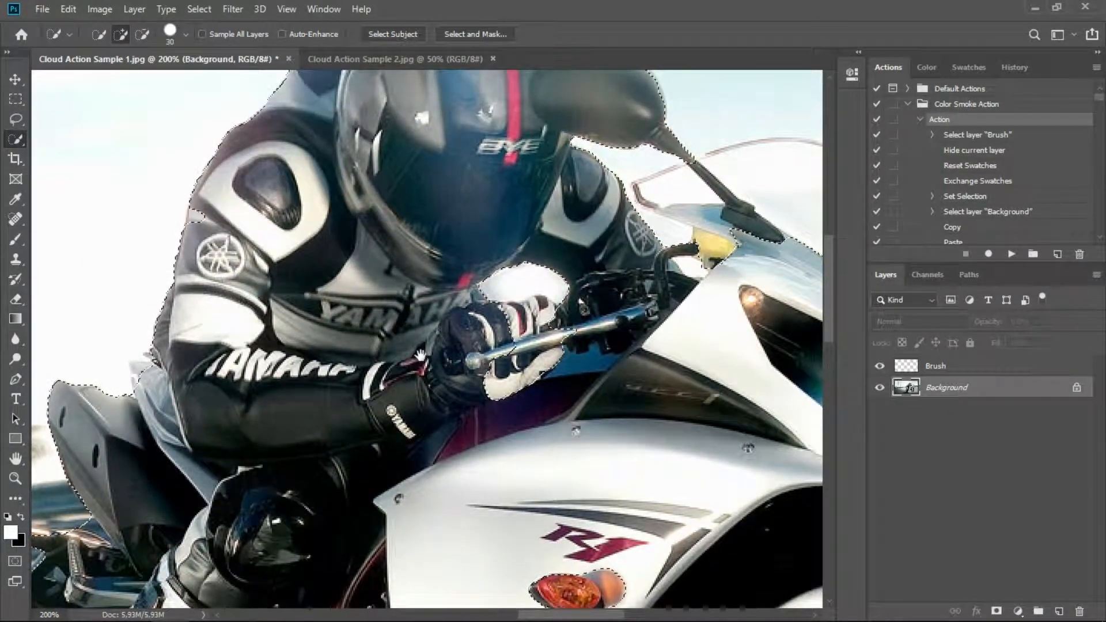
pyautogui.moveTo(149, 380); pyautogui.dragTo(145, 364)
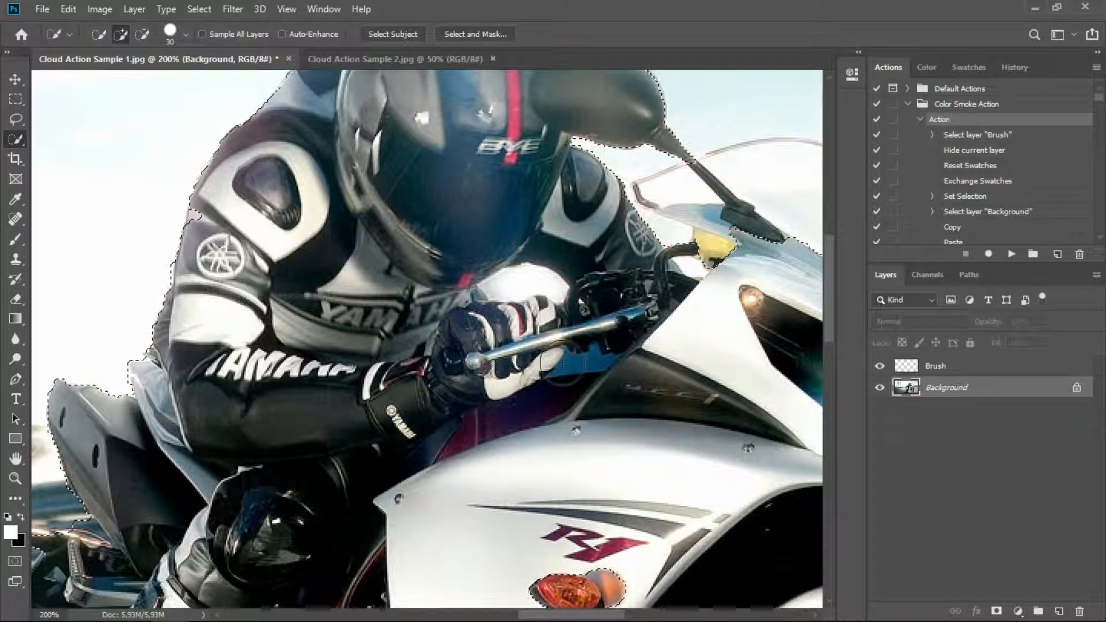
pyautogui.moveTo(558, 298); pyautogui.dragTo(520, 495)
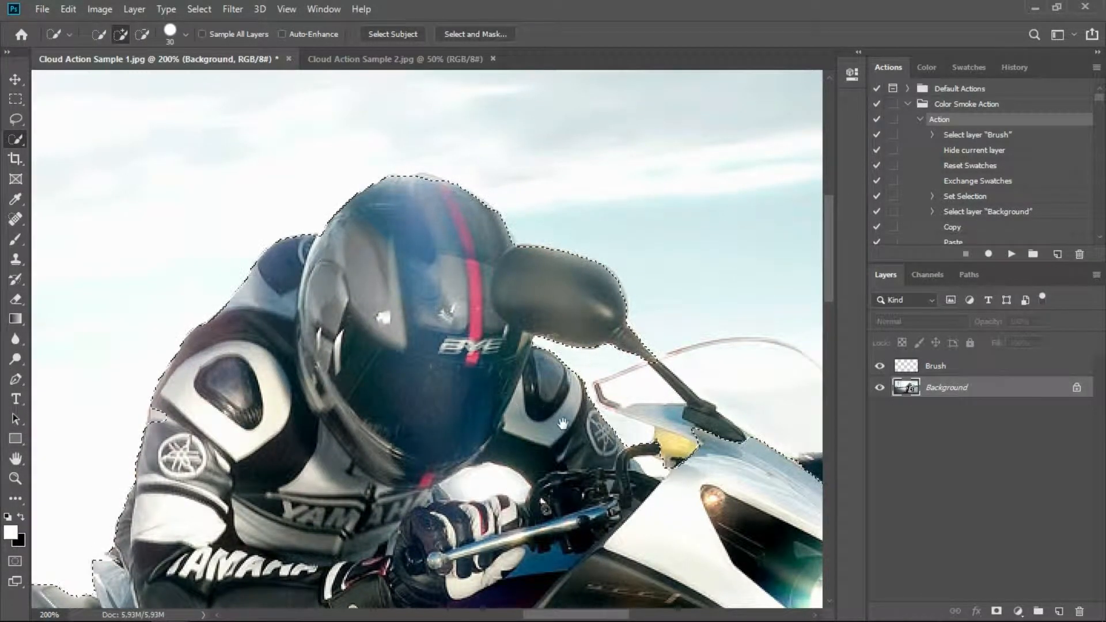
# Extend the Quick Selection over the windshield and far mirror, and trim the excess around the front headlights.
pyautogui.moveTo(679, 392); pyautogui.dragTo(480, 302)
pyautogui.click(481, 302)
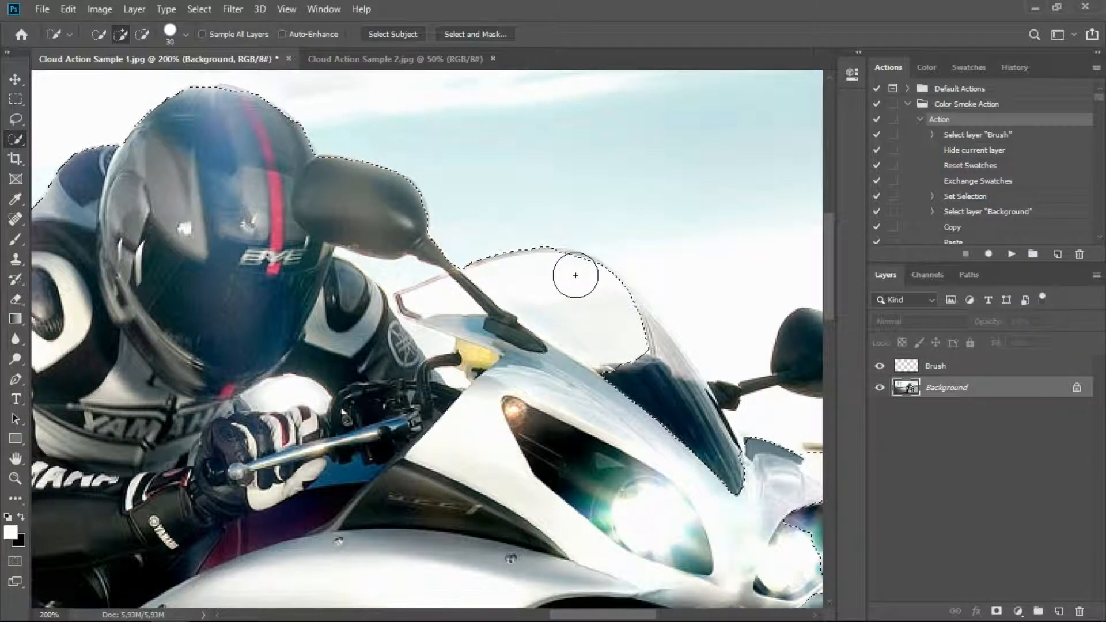
pyautogui.moveTo(611, 309)
pyautogui.mouseDown()
pyautogui.moveTo(647, 394)
pyautogui.moveTo(646, 456)
pyautogui.moveTo(616, 458)
pyautogui.moveTo(337, 384)
pyautogui.mouseUp()
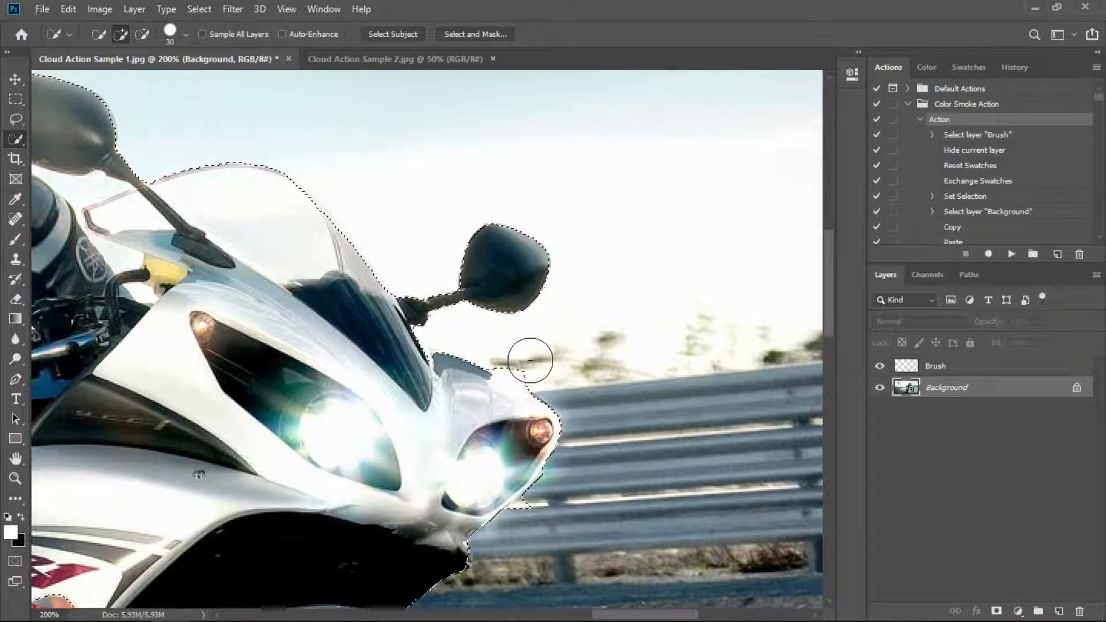
pyautogui.moveTo(454, 528); pyautogui.dragTo(519, 327)
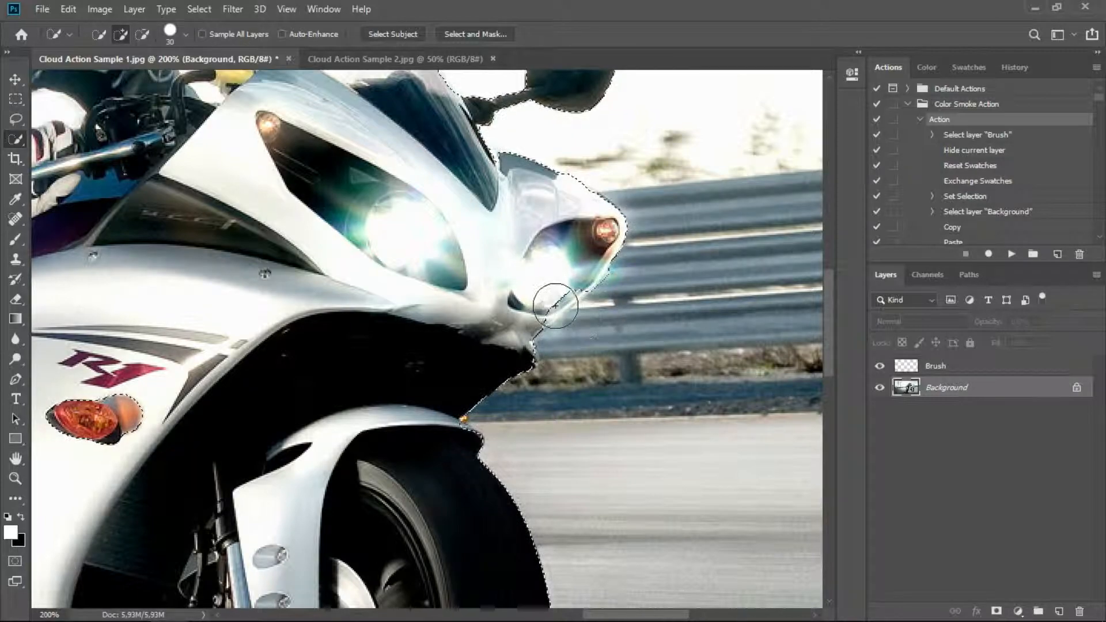
pyautogui.moveTo(440, 389); pyautogui.dragTo(536, 97)
pyautogui.moveTo(467, 352); pyautogui.dragTo(500, 240)
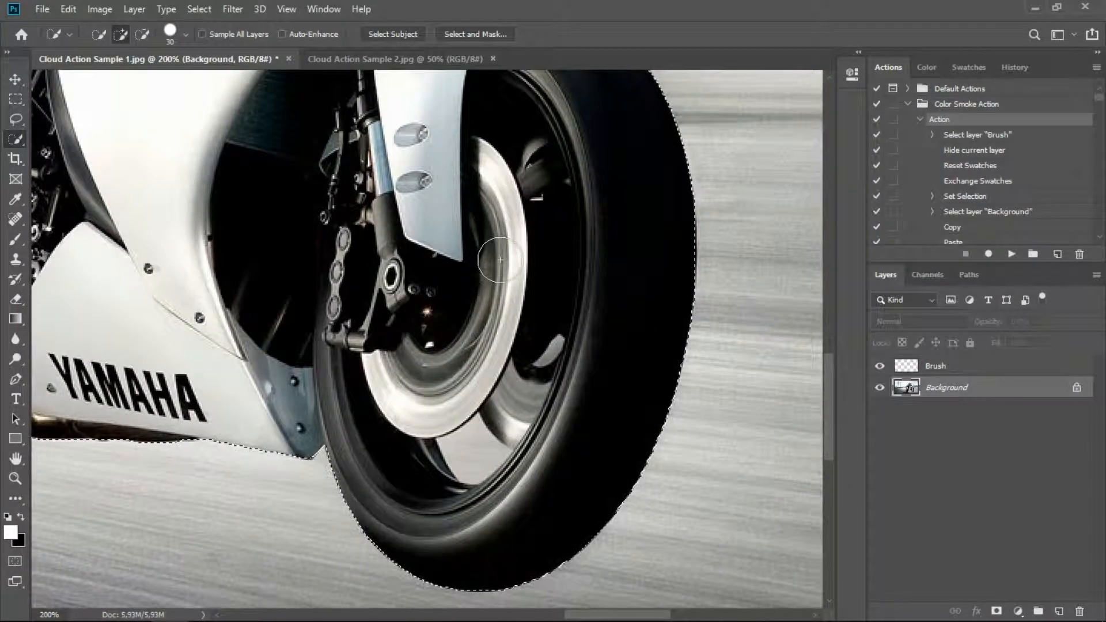
pyautogui.hotkey('ctrl', '-')
pyautogui.hotkey('ctrl', '-')
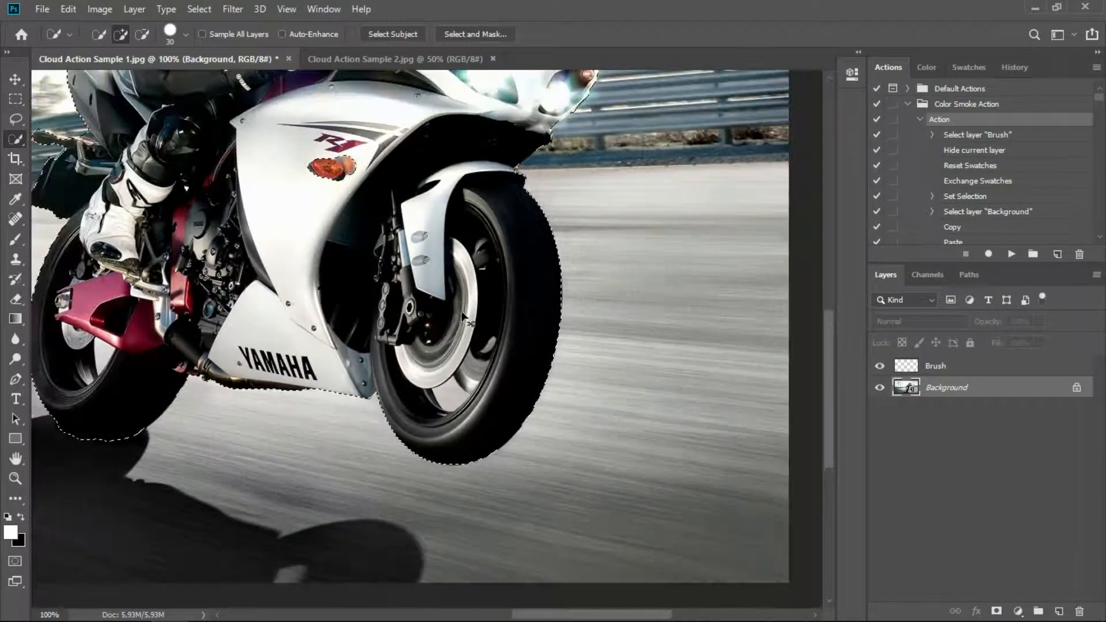
pyautogui.moveTo(405, 280); pyautogui.dragTo(535, 446)
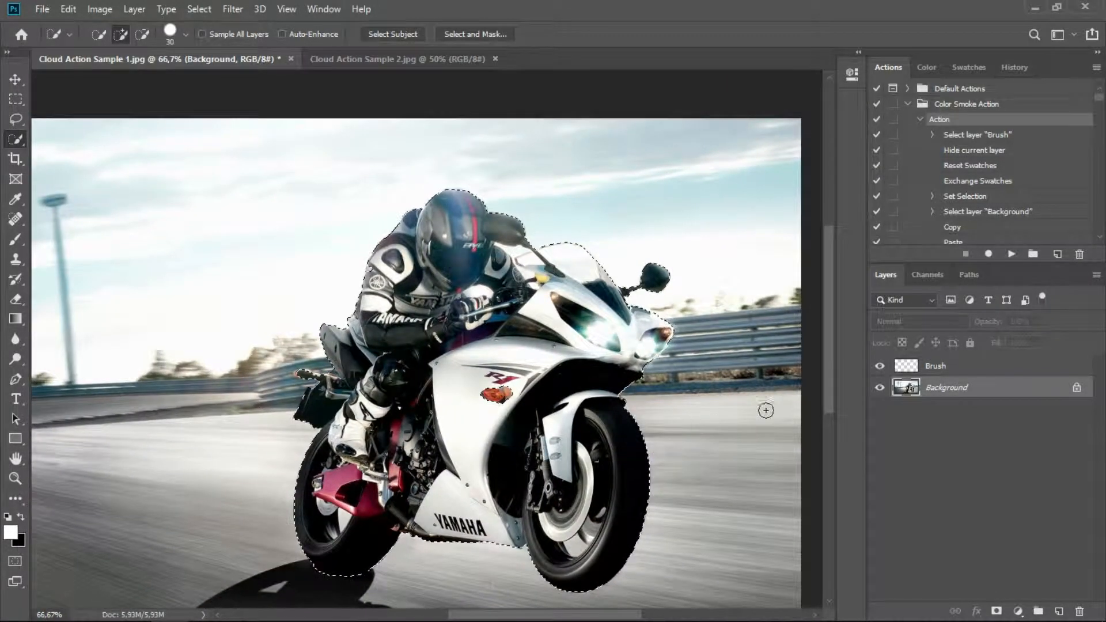
# Paint white over the selected rider and motorcycle on the Brush layer with a 193 px brush.
pyautogui.click(948, 367)
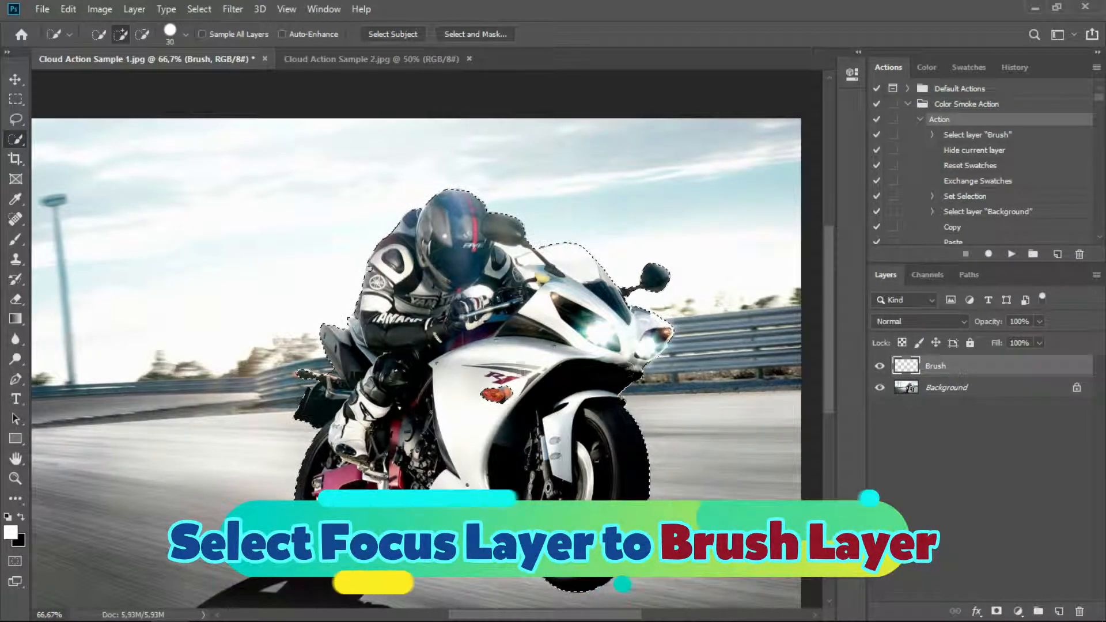
pyautogui.click(13, 240)
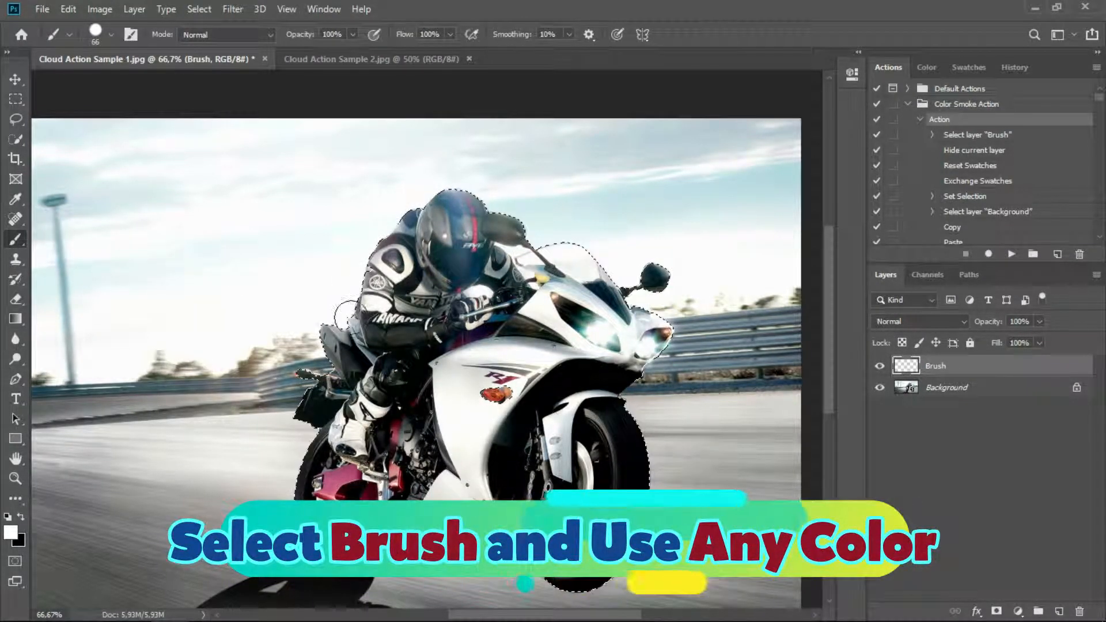
pyautogui.rightClick(475, 403)
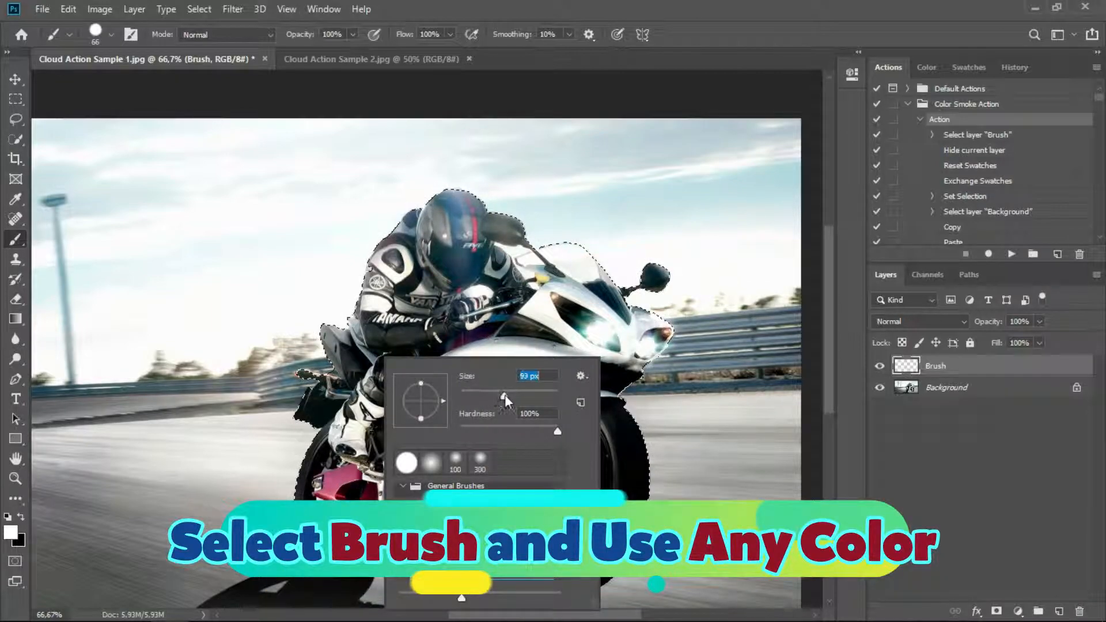
pyautogui.moveTo(523, 400); pyautogui.dragTo(531, 399)
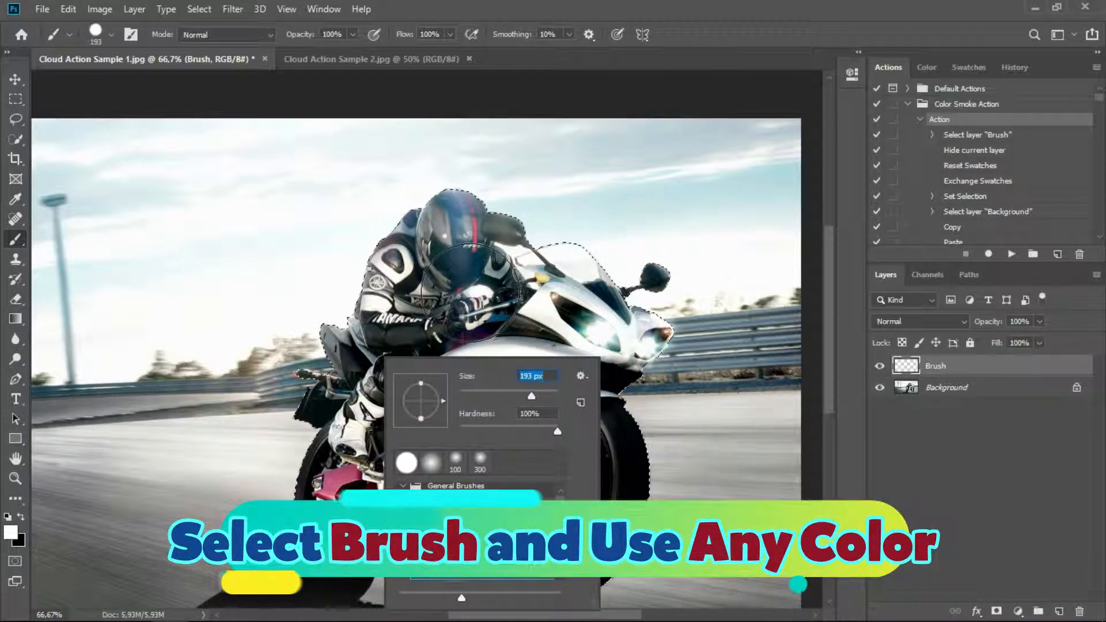
pyautogui.press('Return')
pyautogui.moveTo(437, 305)
pyautogui.mouseDown()
pyautogui.moveTo(338, 413)
pyautogui.moveTo(382, 289)
pyautogui.moveTo(431, 222)
pyautogui.moveTo(497, 250)
pyautogui.moveTo(601, 327)
pyautogui.moveTo(584, 262)
pyautogui.moveTo(634, 309)
pyautogui.mouseUp()
pyautogui.moveTo(640, 353)
pyautogui.mouseDown()
pyautogui.moveTo(599, 428)
pyautogui.moveTo(618, 502)
pyautogui.moveTo(591, 565)
pyautogui.moveTo(528, 496)
pyautogui.moveTo(531, 352)
pyautogui.moveTo(542, 390)
pyautogui.moveTo(461, 529)
pyautogui.moveTo(326, 526)
pyautogui.moveTo(314, 561)
pyautogui.moveTo(352, 396)
pyautogui.moveTo(387, 400)
pyautogui.moveTo(410, 464)
pyautogui.moveTo(480, 323)
pyautogui.moveTo(503, 453)
pyautogui.mouseUp()
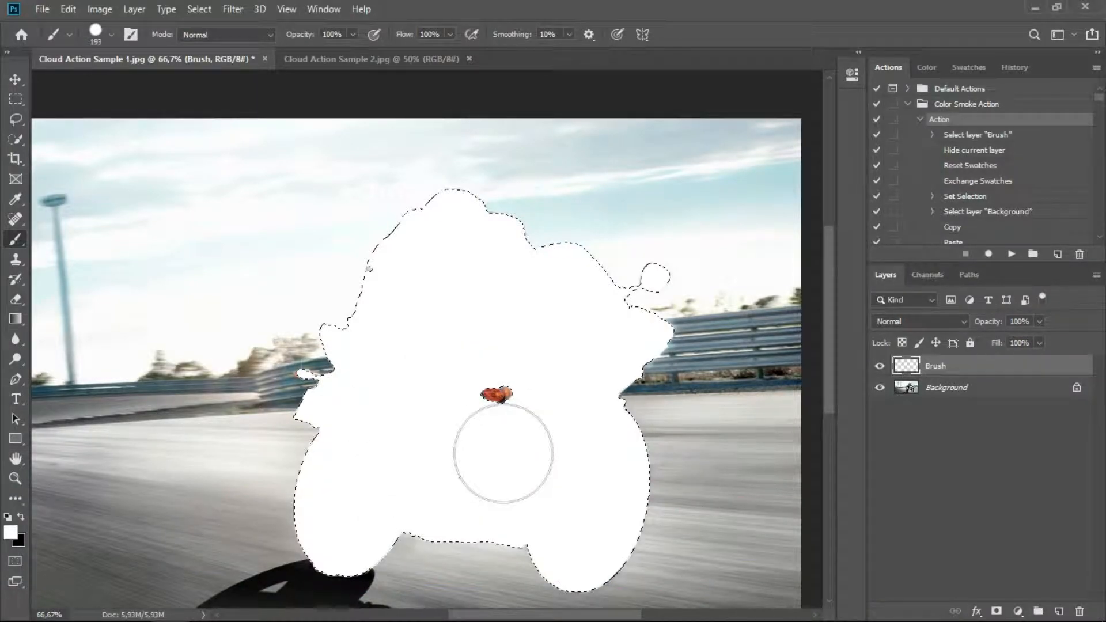
# Clear the selection and paint over the uncovered turn signal on the Brush layer, checking coverage by toggling the layer's visibility.
pyautogui.click(15, 100)
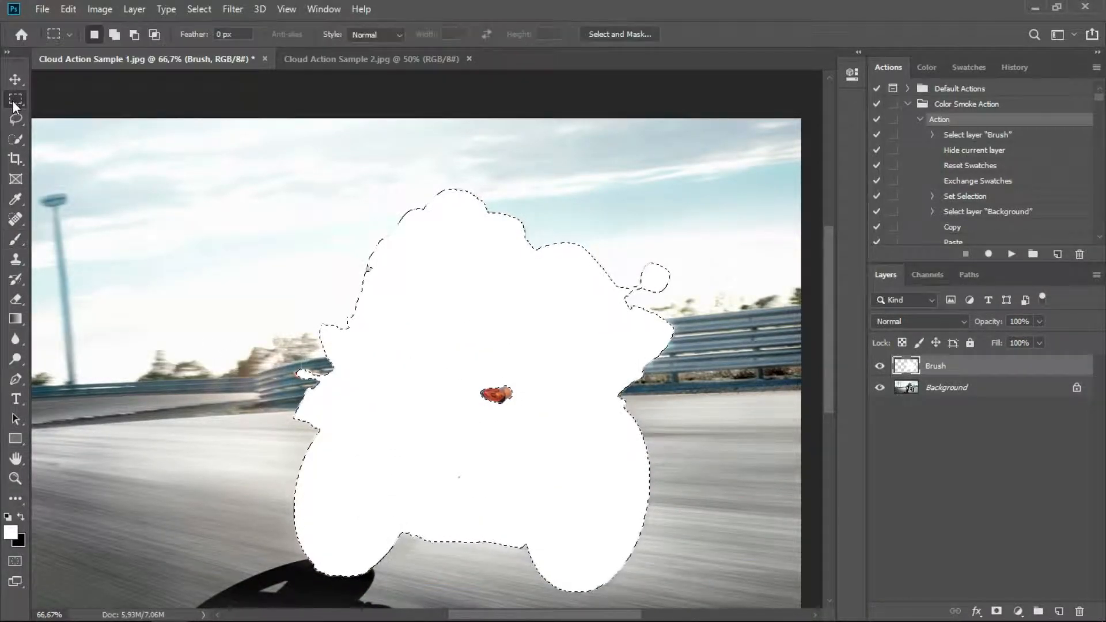
pyautogui.click(14, 244)
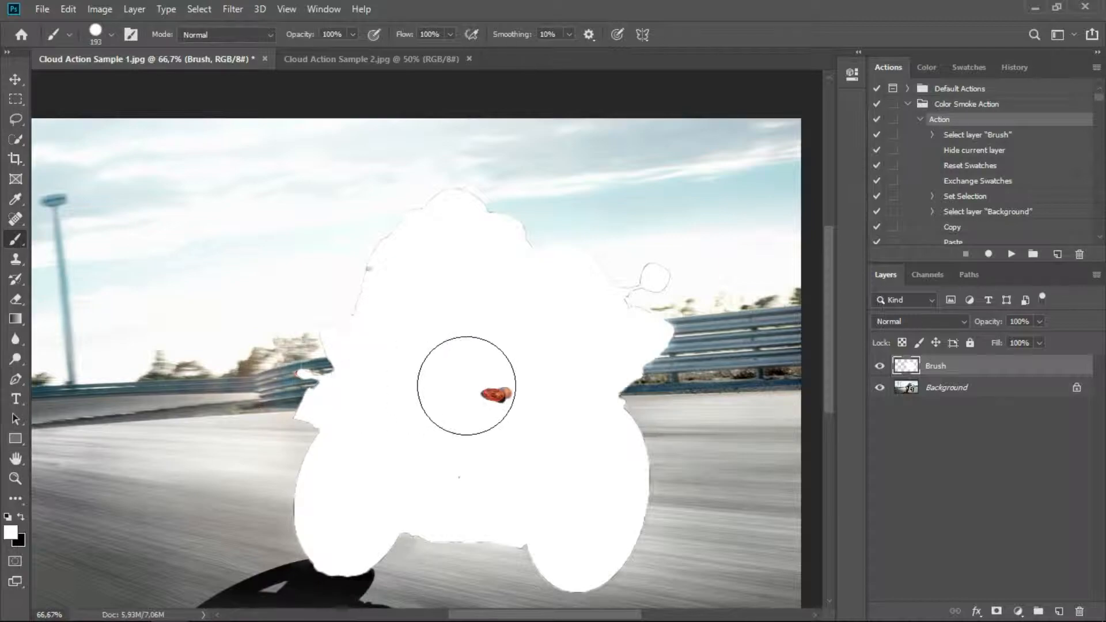
pyautogui.click(878, 367)
pyautogui.click(879, 366)
pyautogui.click(879, 366)
pyautogui.click(879, 366)
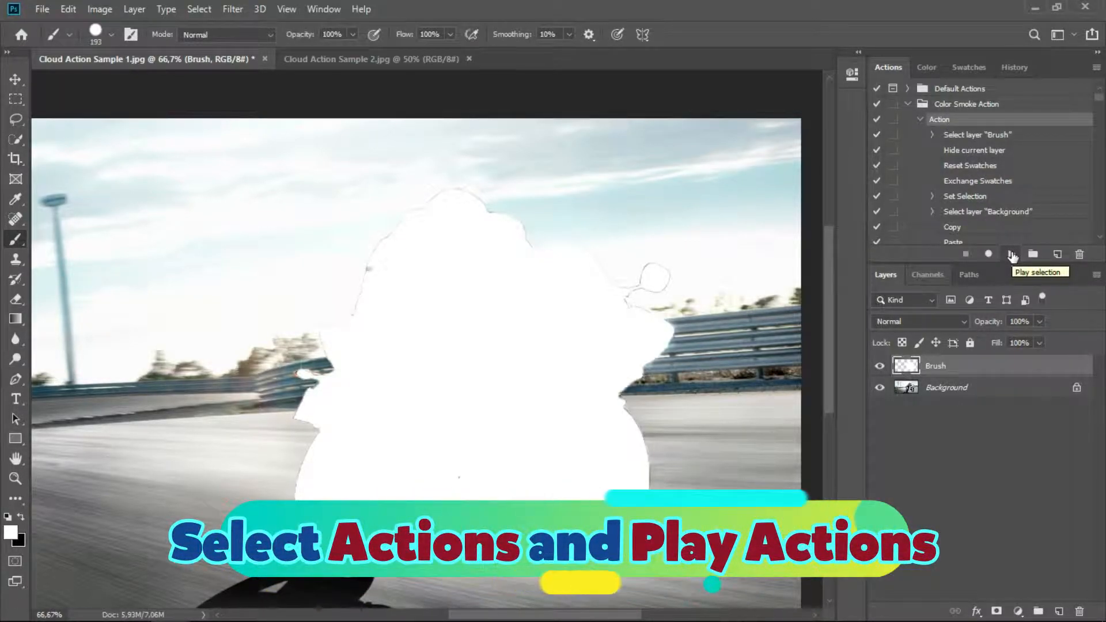
# Play the Color Smoke action, suppress the smart filter notice and continue past the unavailable Set command.
pyautogui.click(1012, 255)
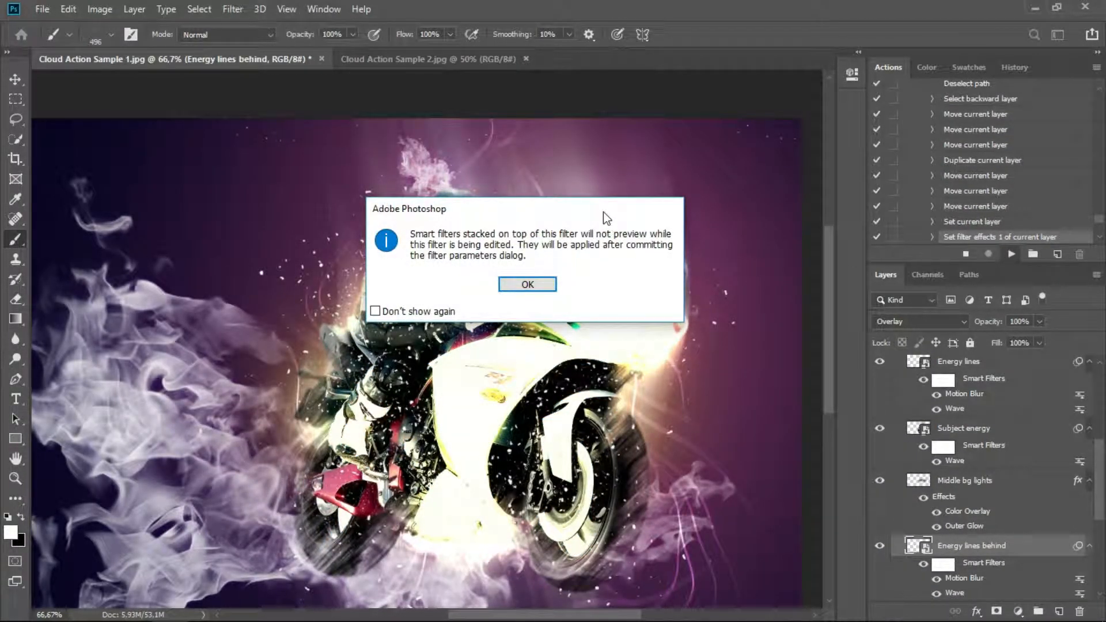
pyautogui.moveTo(600, 212); pyautogui.dragTo(593, 212)
pyautogui.click(434, 310)
pyautogui.click(508, 281)
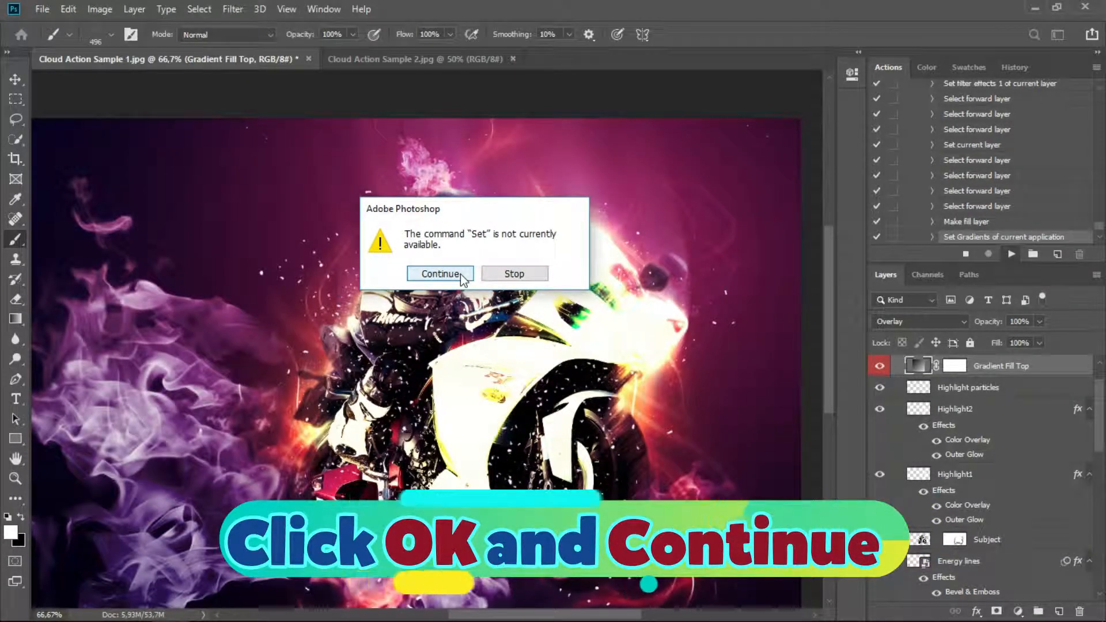
pyautogui.click(461, 274)
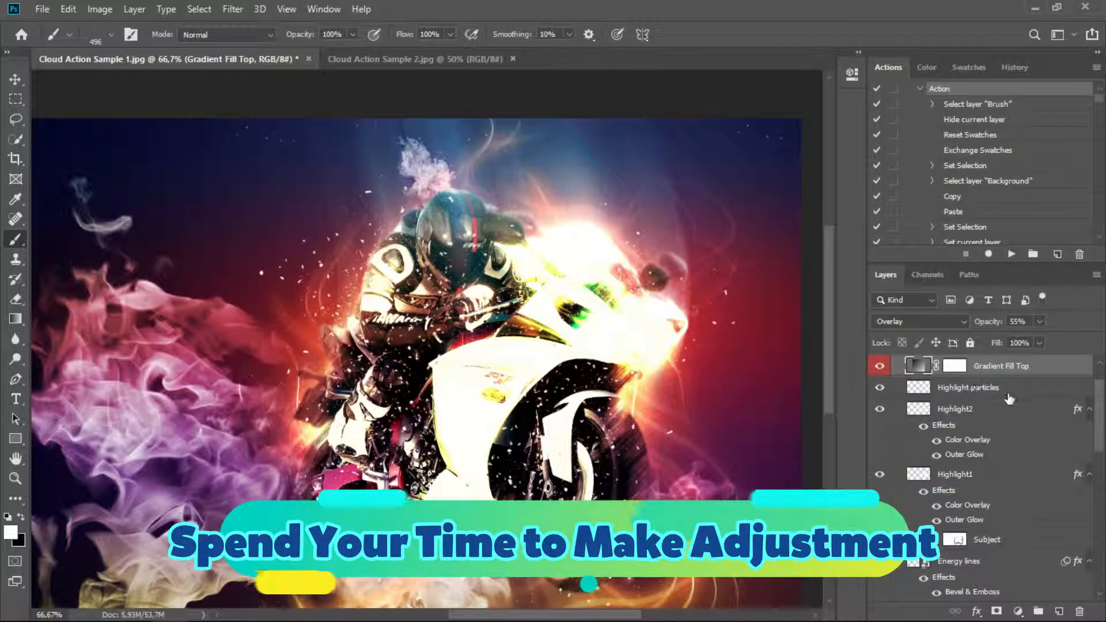
# Try gradient presets such as Spectrum, Chrome and Blue, Yellow, Blue on the Gradient Fill Top layer, and cancel the changes.
pyautogui.scroll(2, 1009, 397)
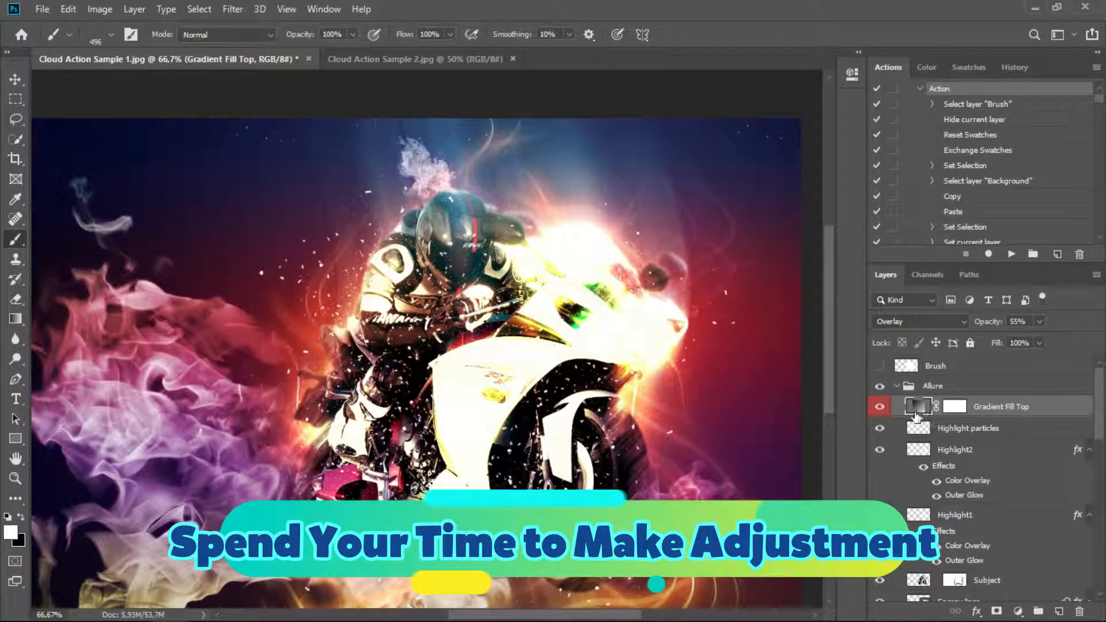
pyautogui.doubleClick(916, 412)
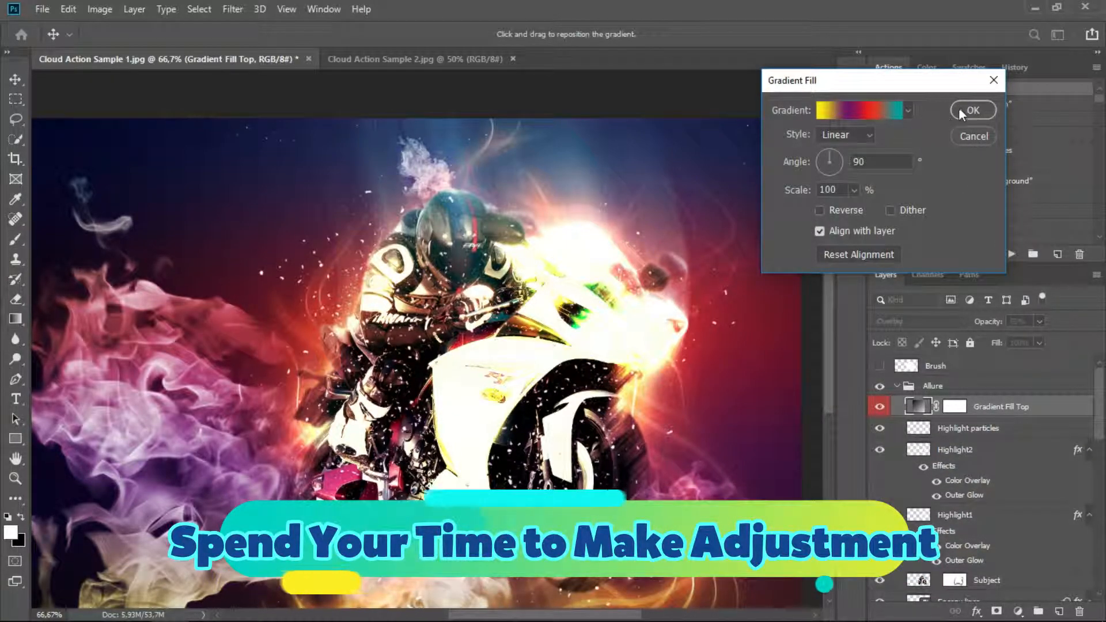
pyautogui.click(882, 108)
pyautogui.click(845, 133)
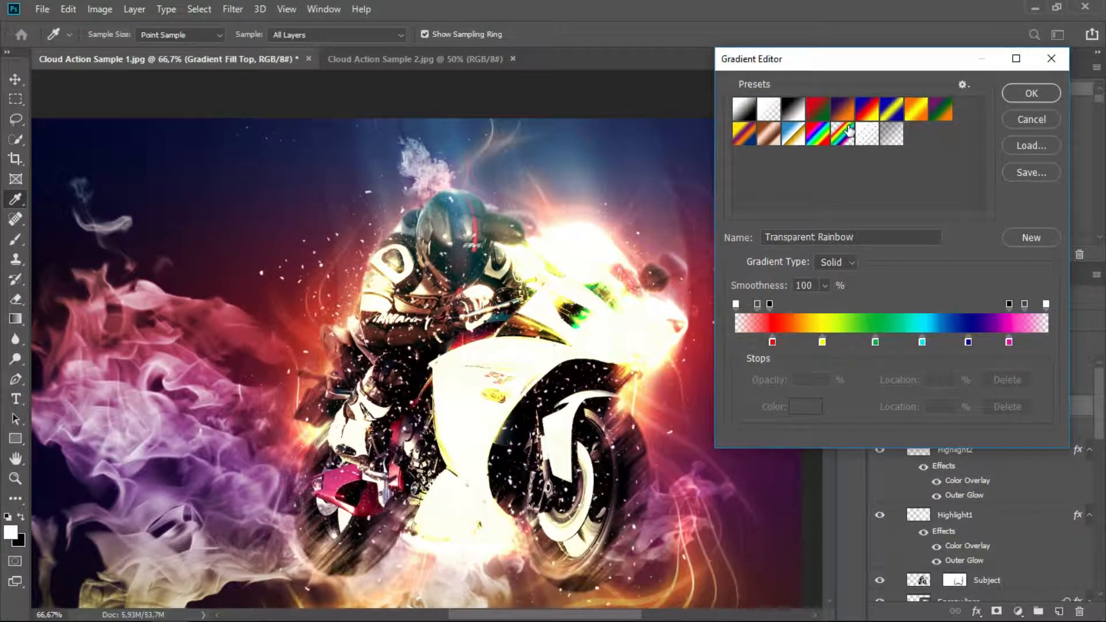
pyautogui.click(817, 137)
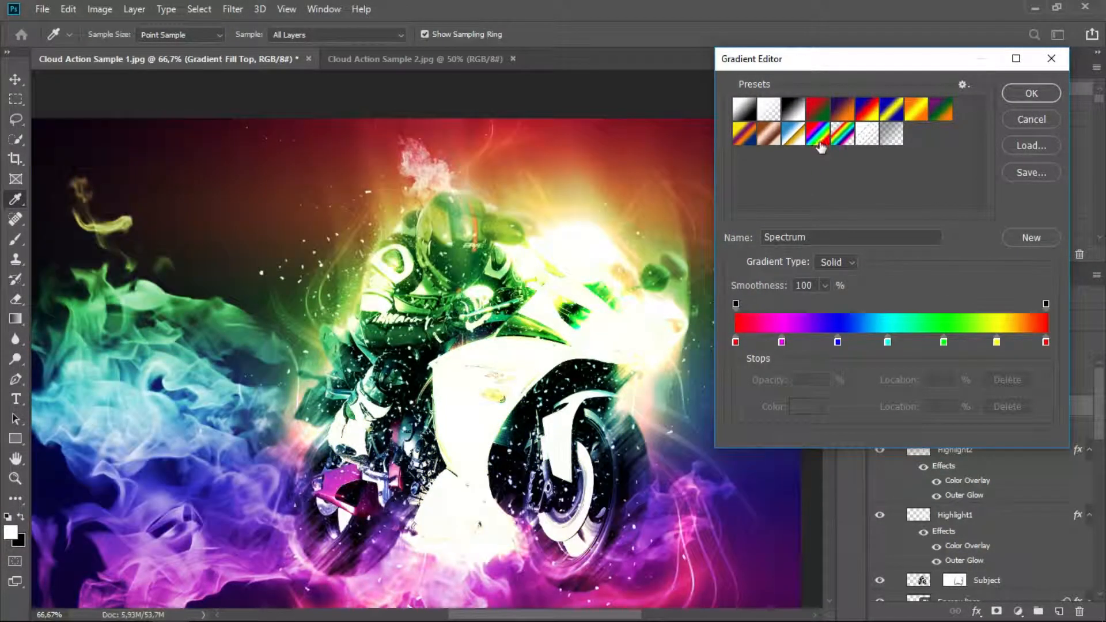
pyautogui.click(794, 140)
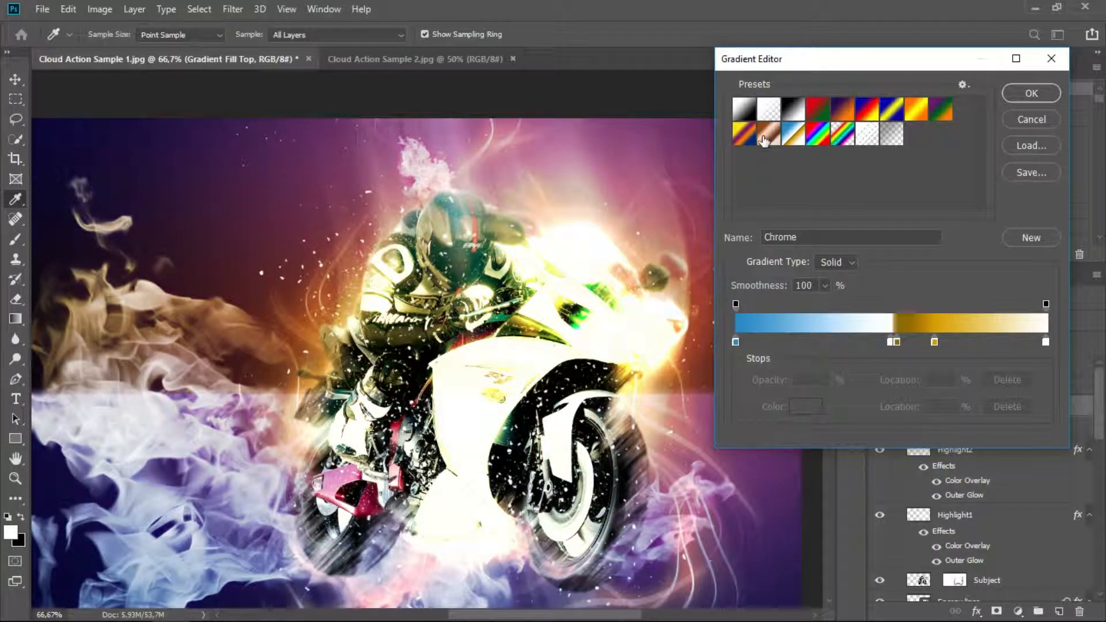
pyautogui.click(764, 138)
pyautogui.click(748, 136)
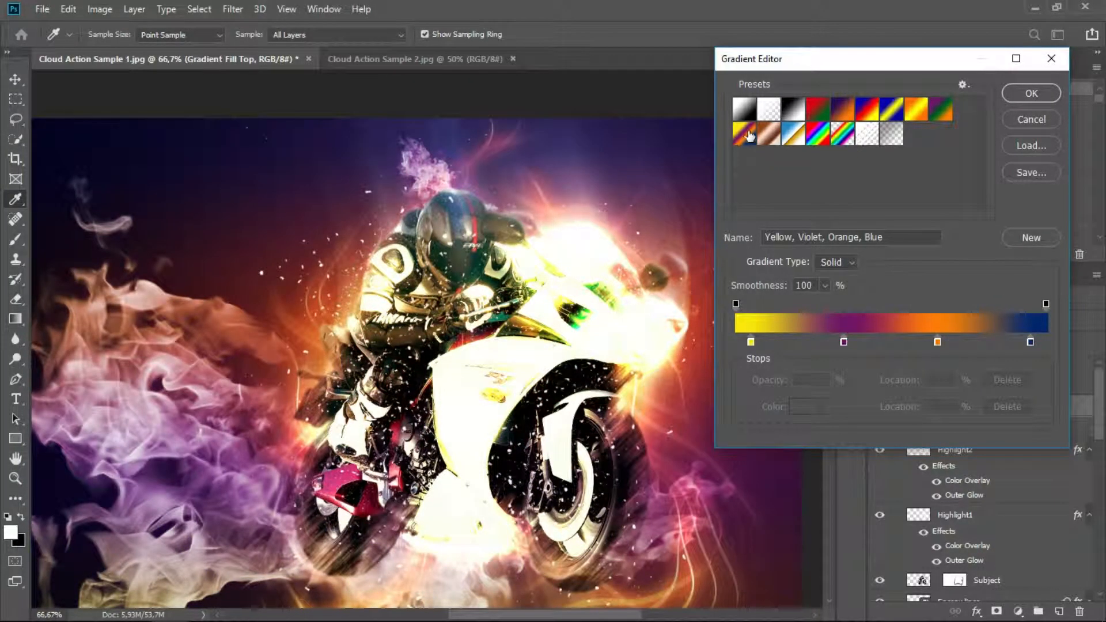
pyautogui.click(747, 111)
pyautogui.click(770, 112)
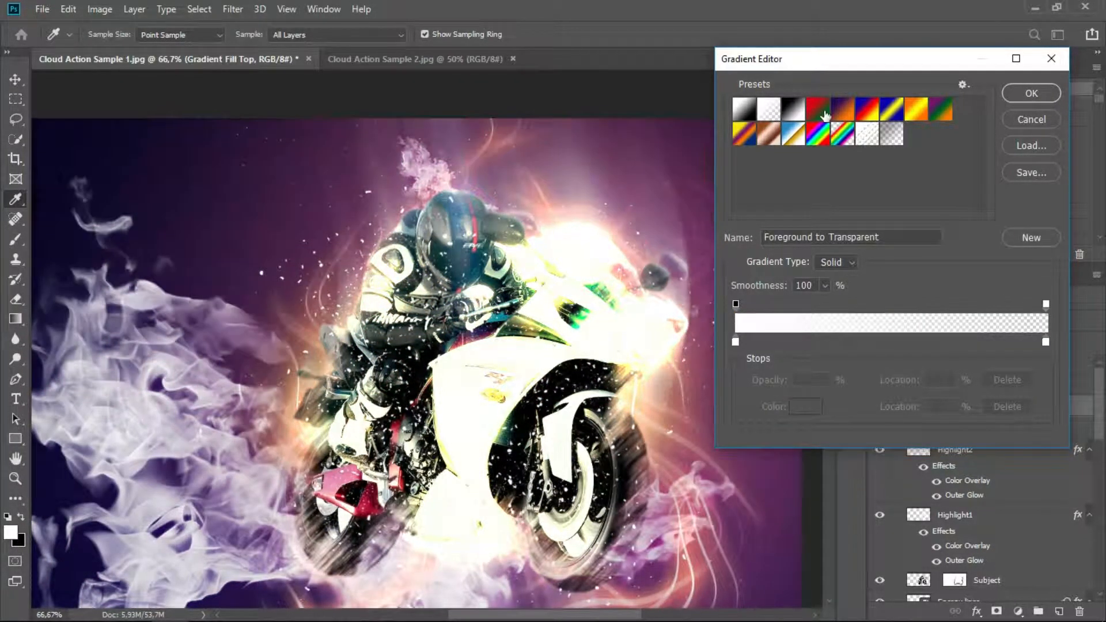
pyautogui.click(825, 116)
pyautogui.click(889, 114)
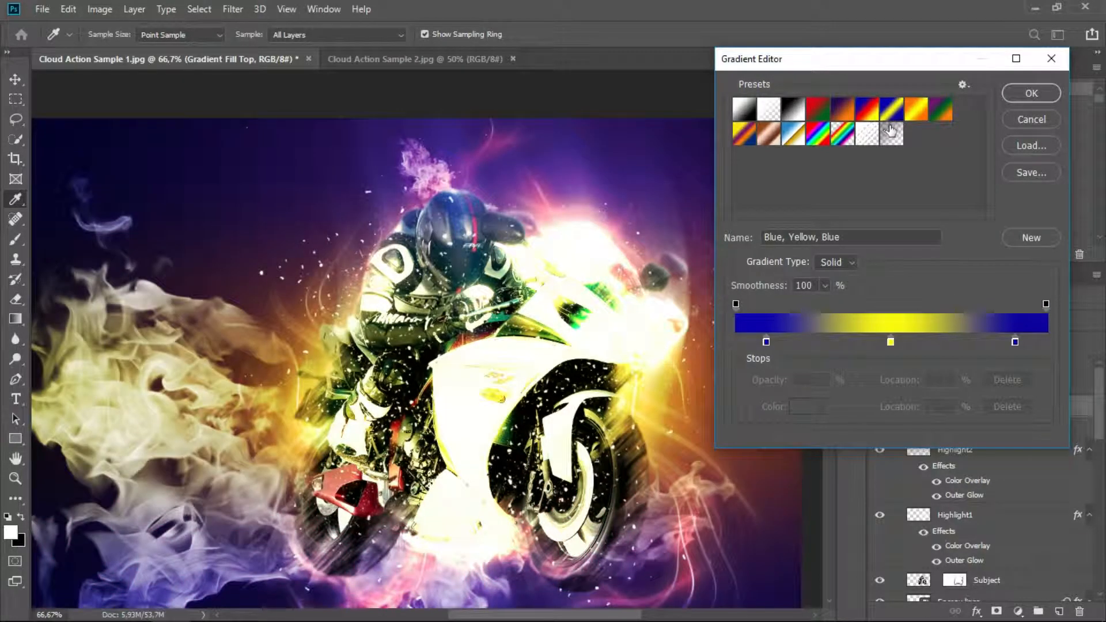
pyautogui.click(1027, 122)
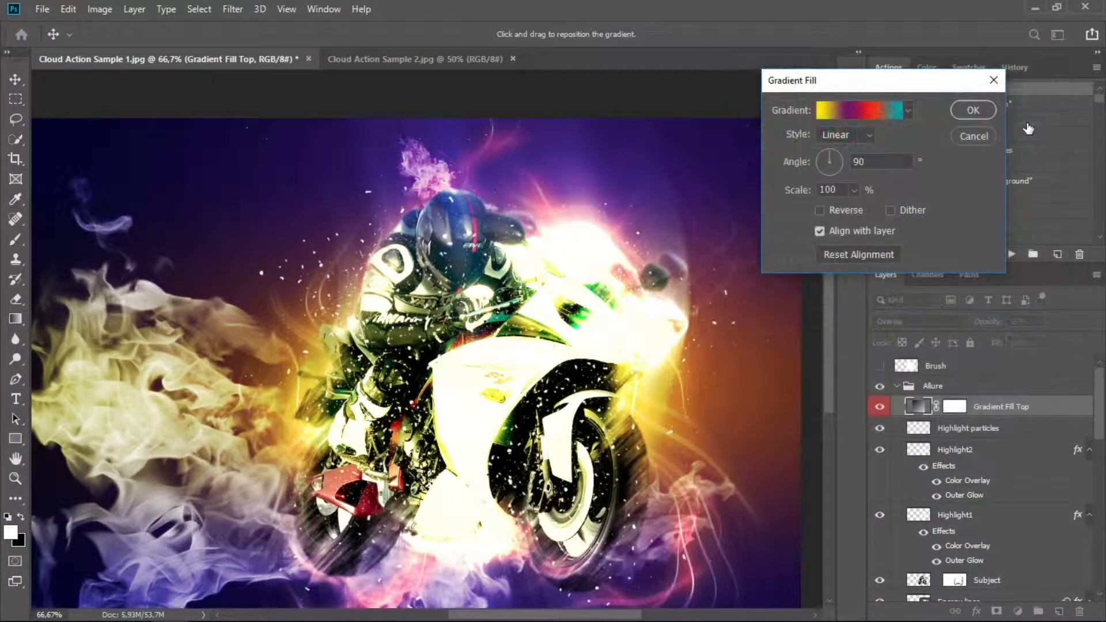
pyautogui.click(981, 140)
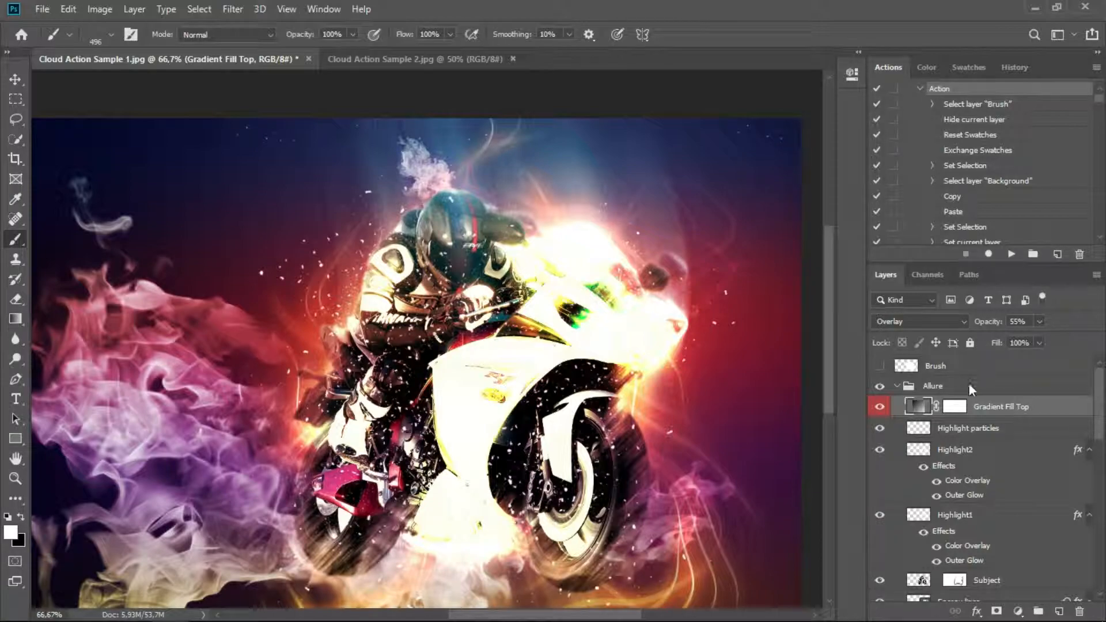
# Hide and show the Highlight particles layer to compare its effect on the image.
pyautogui.scroll(-1, 958, 409)
pyautogui.scroll(-1, 925, 405)
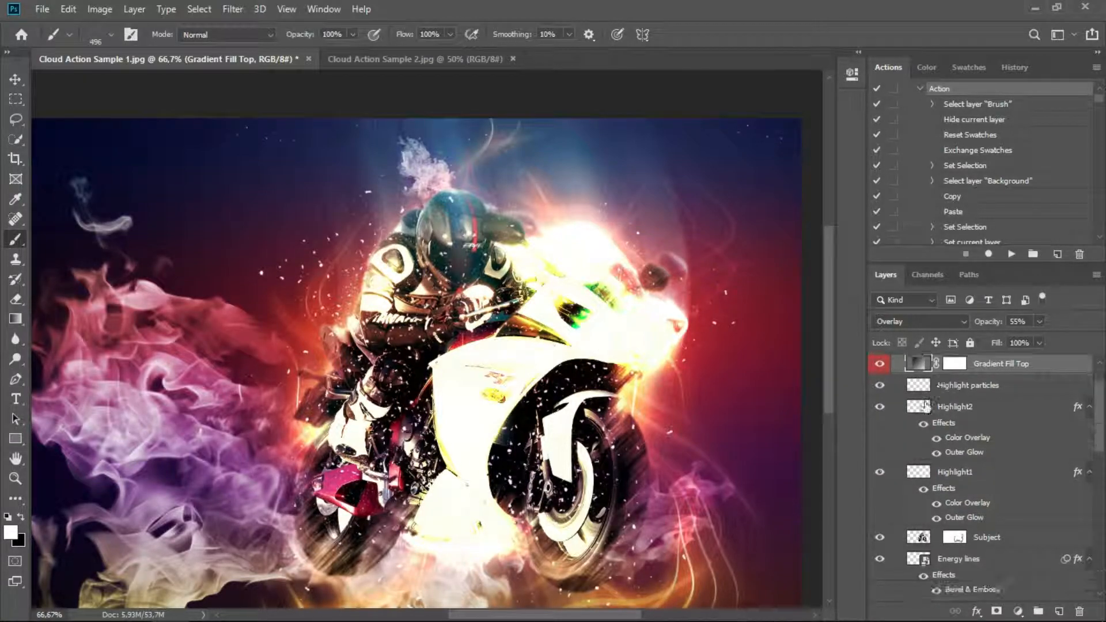
pyautogui.scroll(-1, 925, 406)
pyautogui.click(879, 365)
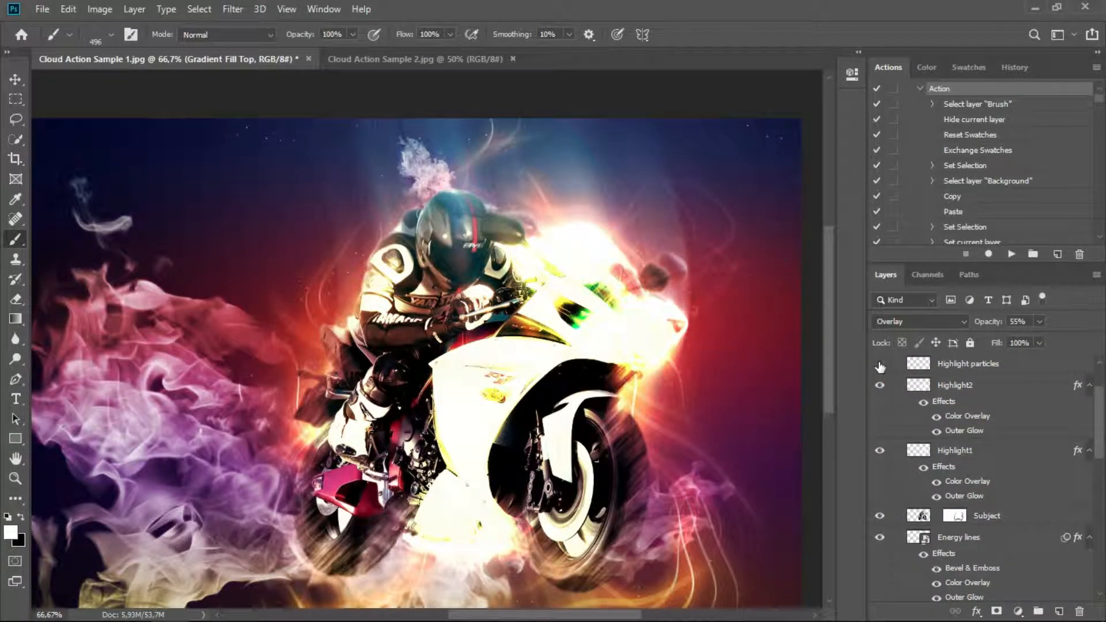
pyautogui.click(880, 364)
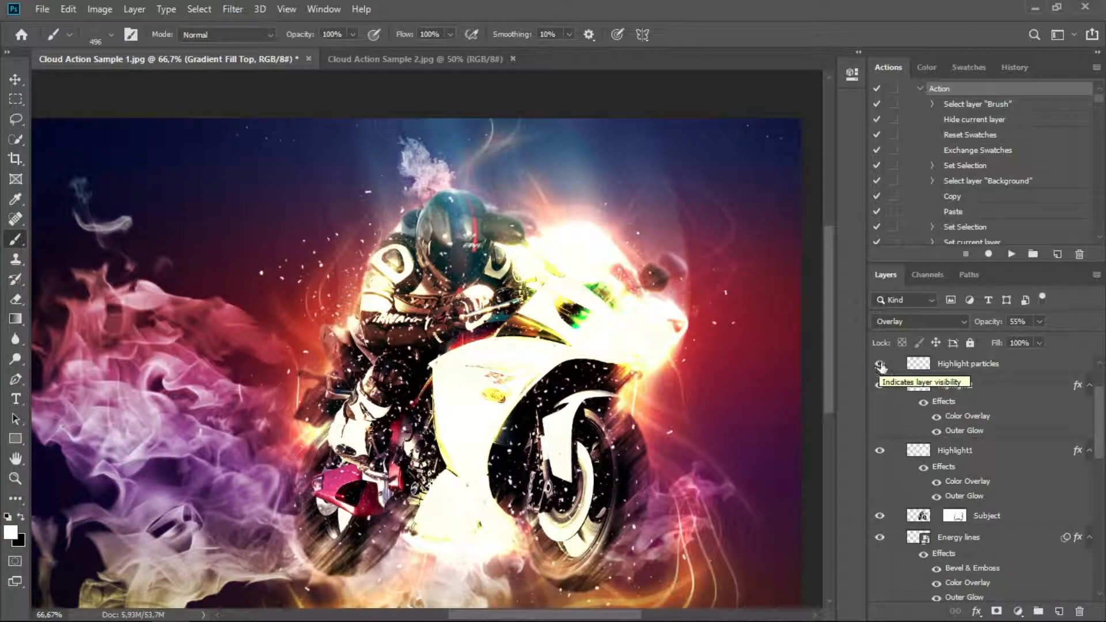
# Scale the Highlight particles layer to 124.32% with Free Transform and set its fill to 50%.
pyautogui.click(939, 365)
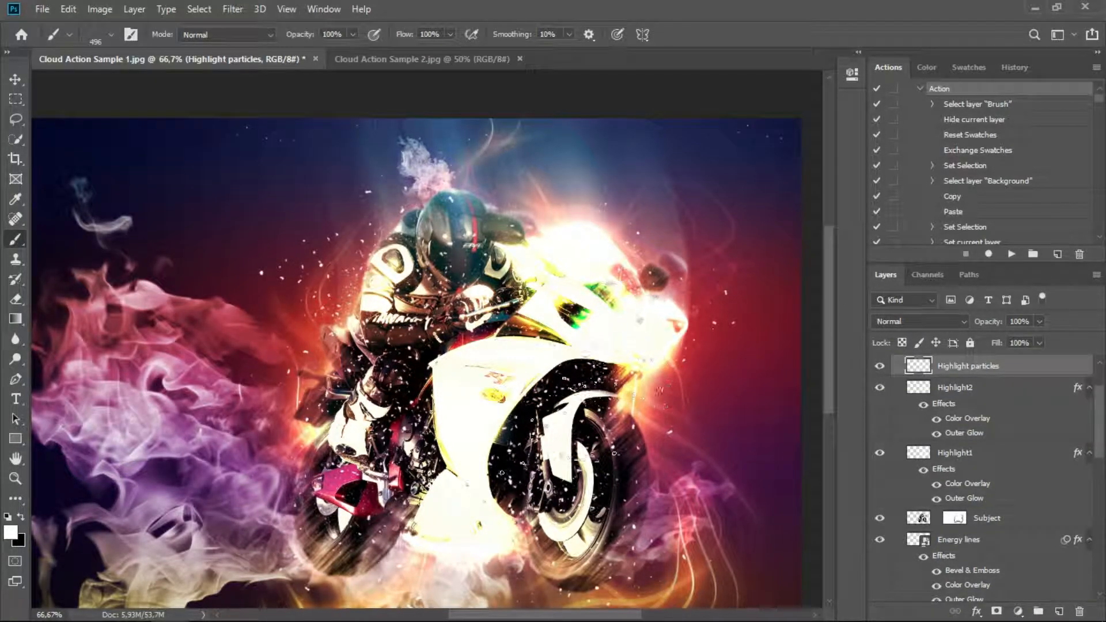
pyautogui.hotkey('ctrl', 't')
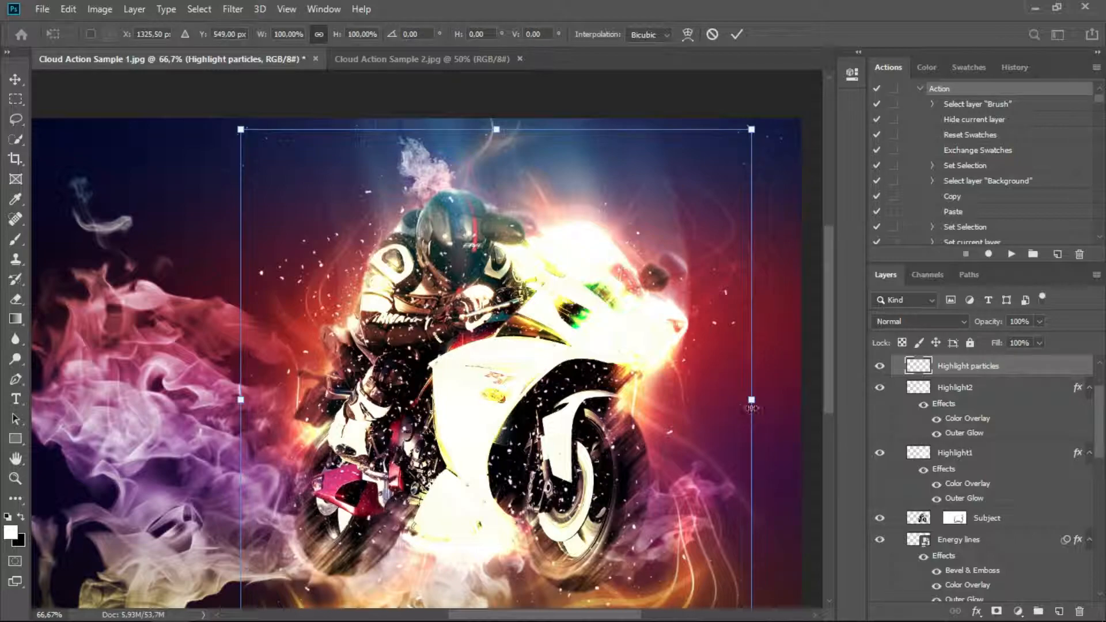
pyautogui.moveTo(782, 400); pyautogui.dragTo(837, 400)
pyautogui.moveTo(241, 399); pyautogui.dragTo(172, 398)
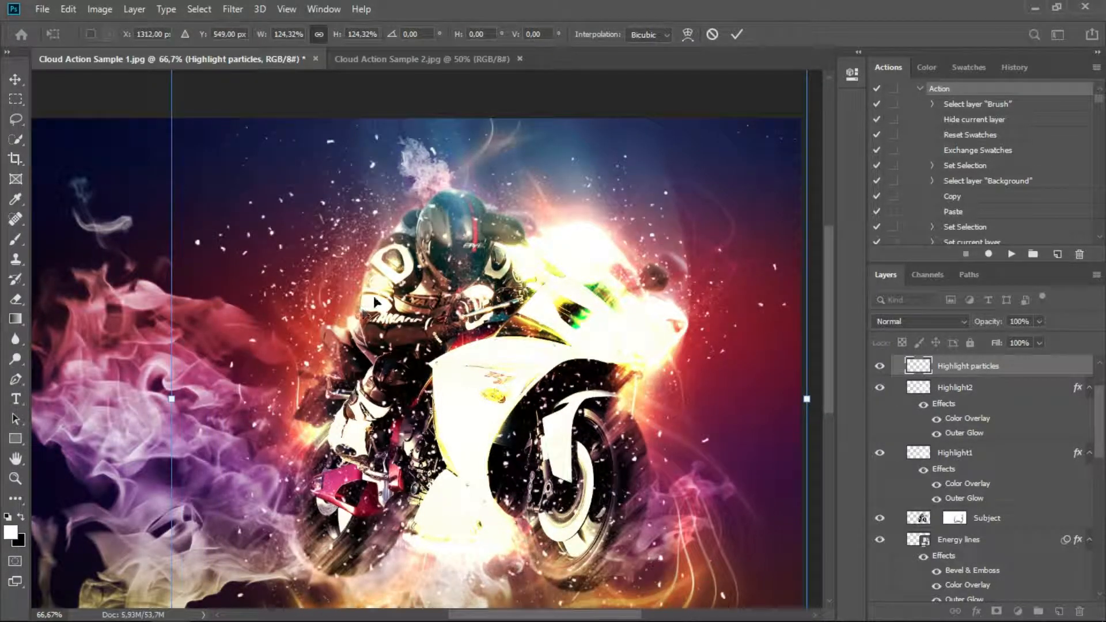
pyautogui.click(735, 36)
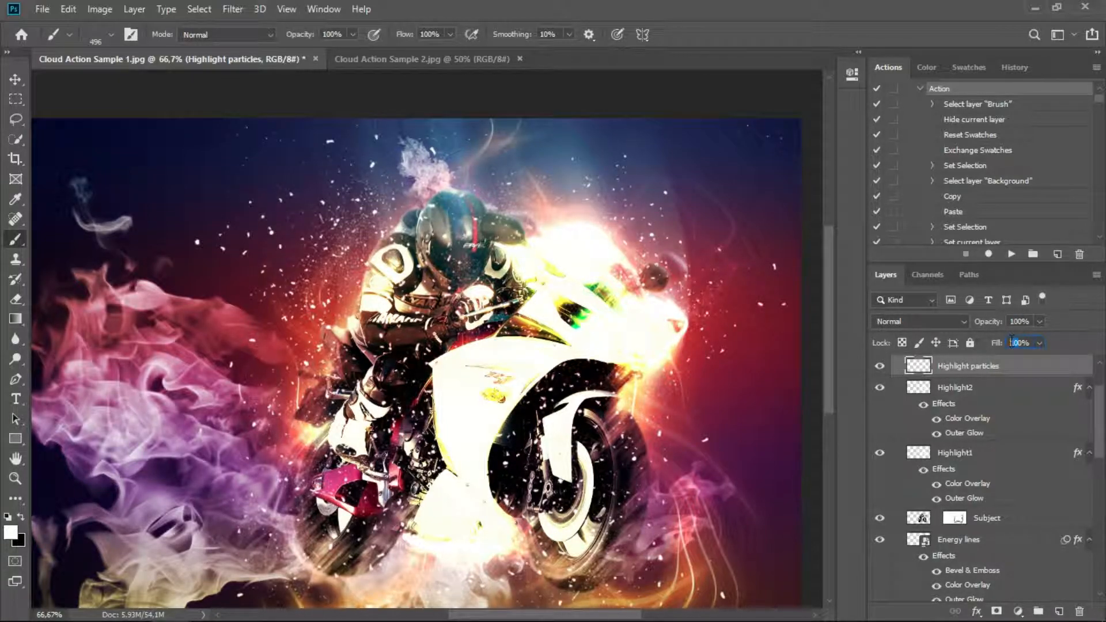
pyautogui.write('50')
pyautogui.press('Return')
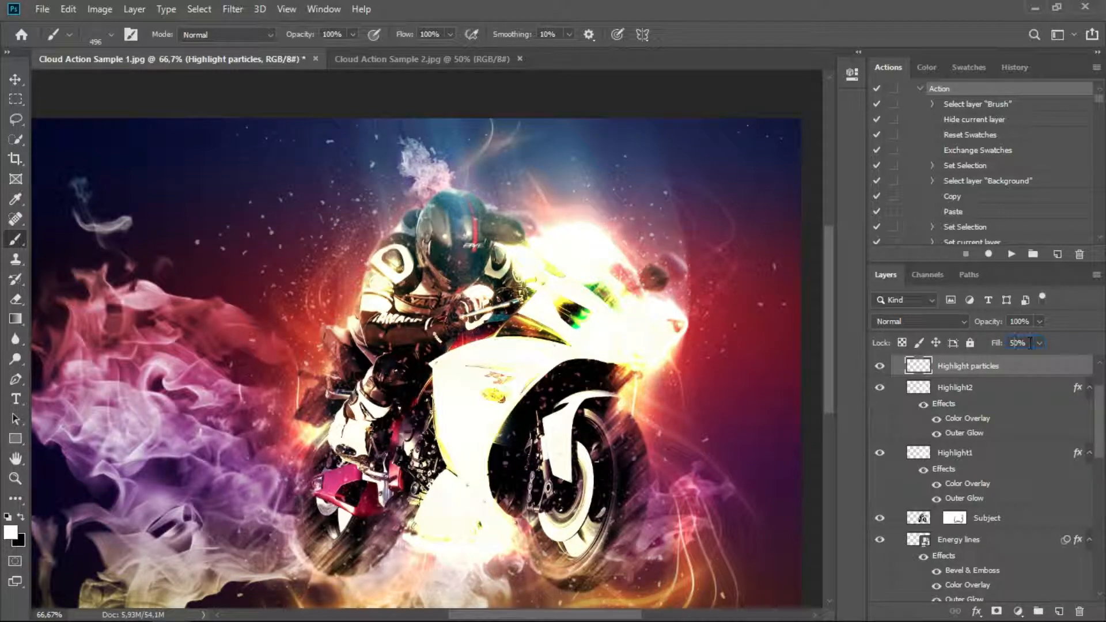
# Compare the image with the Highlight2 layer hidden and shown, and lower that layer's opacity to 70%.
pyautogui.click(878, 392)
pyautogui.click(878, 392)
pyautogui.click(877, 392)
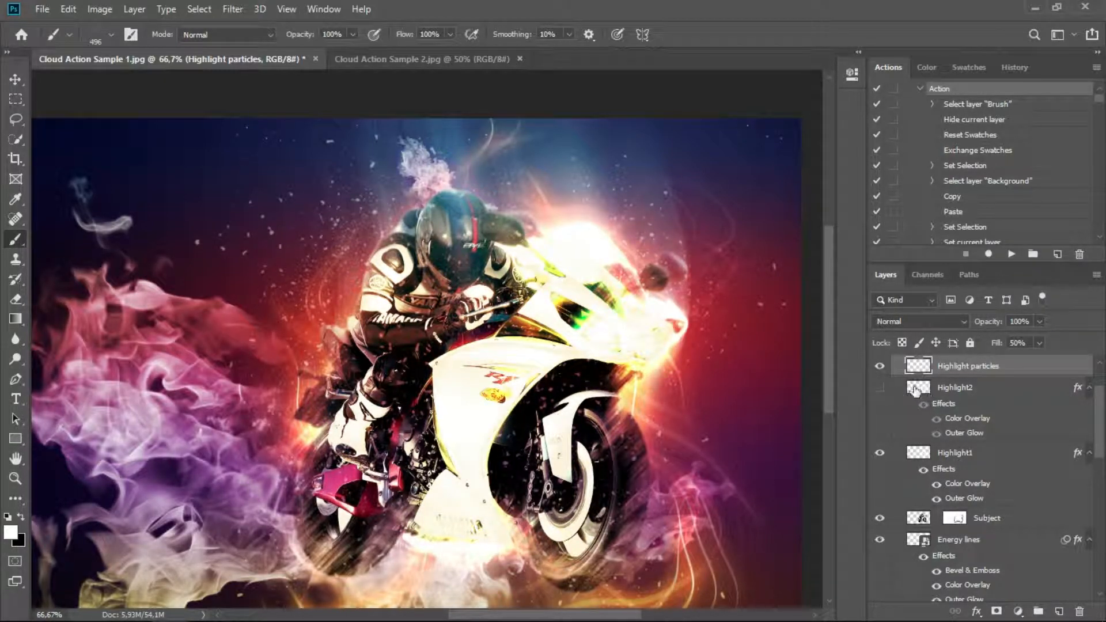
pyautogui.click(879, 389)
pyautogui.click(948, 391)
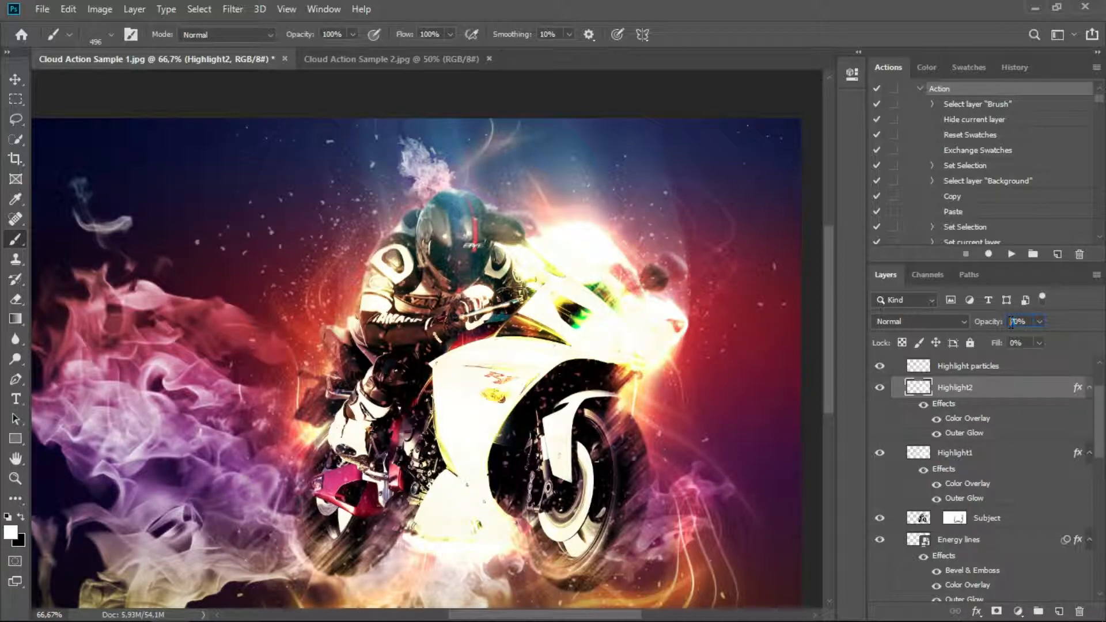
# Compare the image with the Highlight1 layer hidden and shown, and set that layer's opacity to 20%.
pyautogui.click(974, 455)
pyautogui.scroll(-1, 949, 449)
pyautogui.click(880, 431)
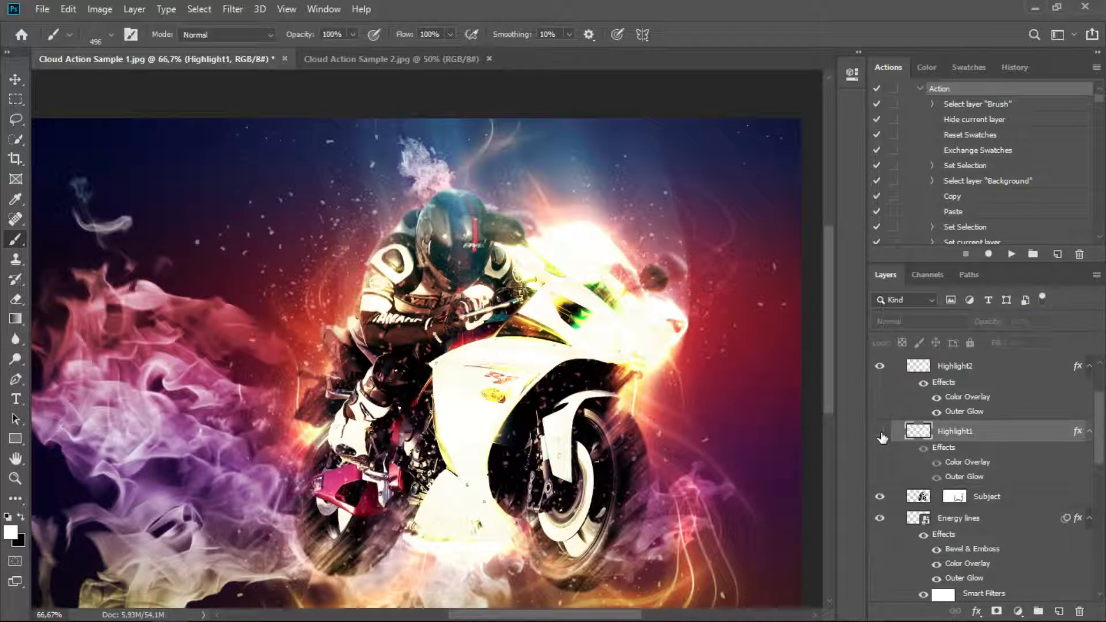
pyautogui.click(879, 432)
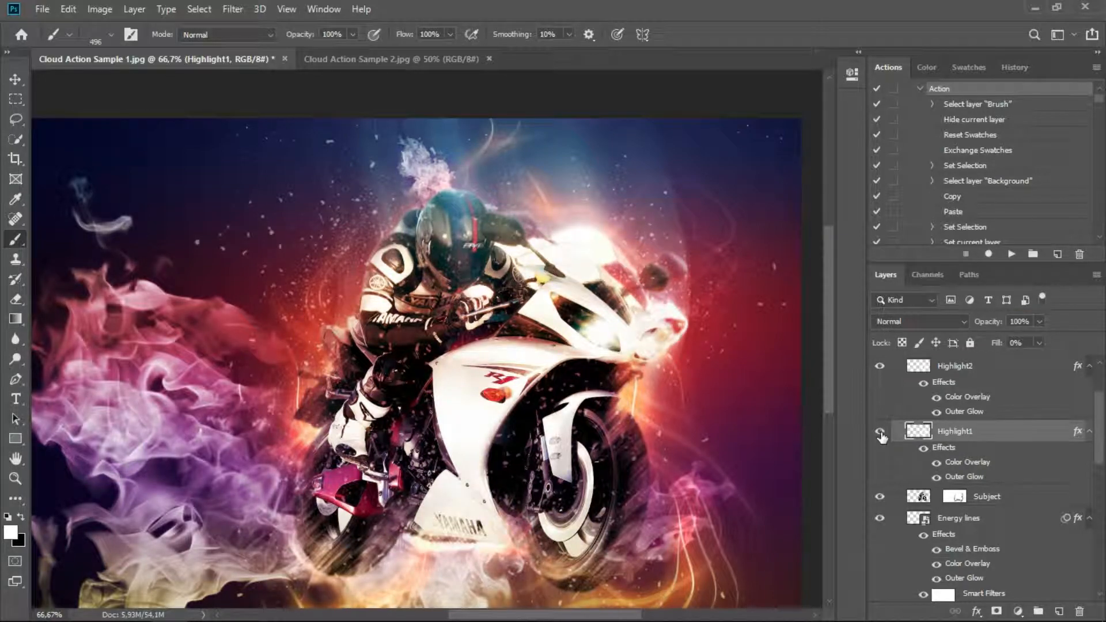
pyautogui.click(880, 431)
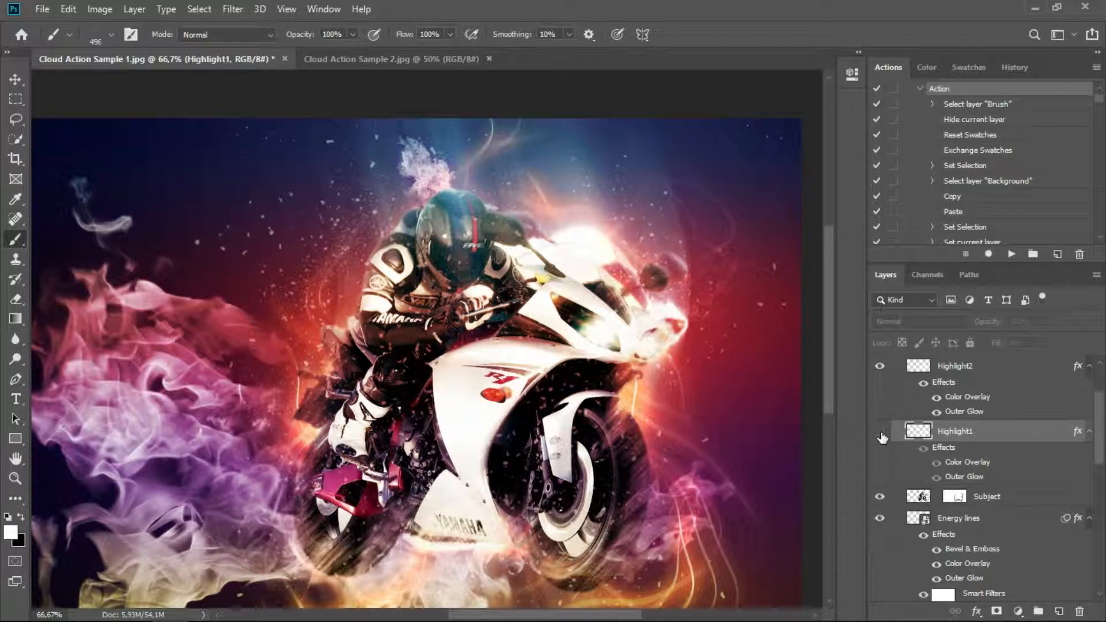
pyautogui.click(880, 432)
pyautogui.scroll(-1, 904, 441)
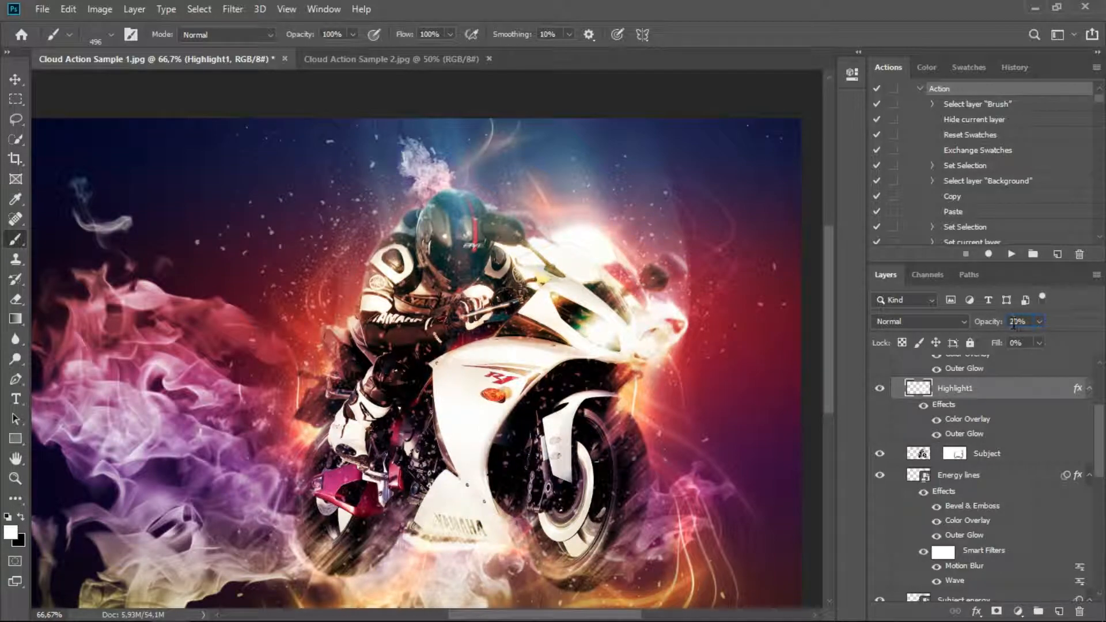
# Hide and show the Subject, Energy lines and Subject energy layers in turn to examine each one's contribution.
pyautogui.scroll(-1, 951, 441)
pyautogui.click(881, 410)
pyautogui.click(881, 410)
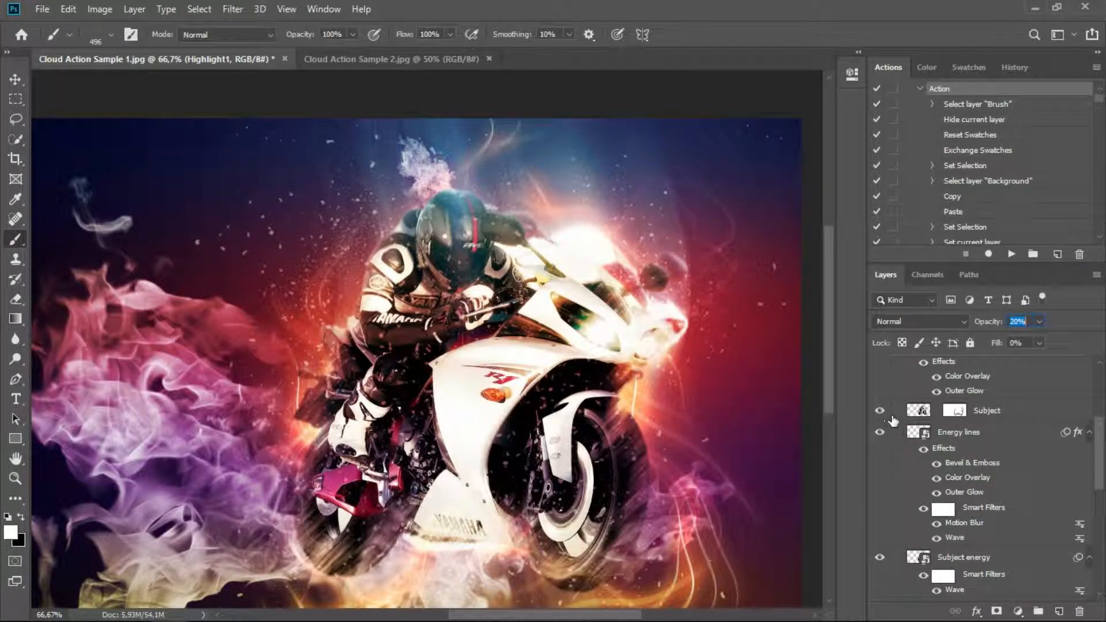
pyautogui.scroll(-1, 889, 405)
pyautogui.click(881, 369)
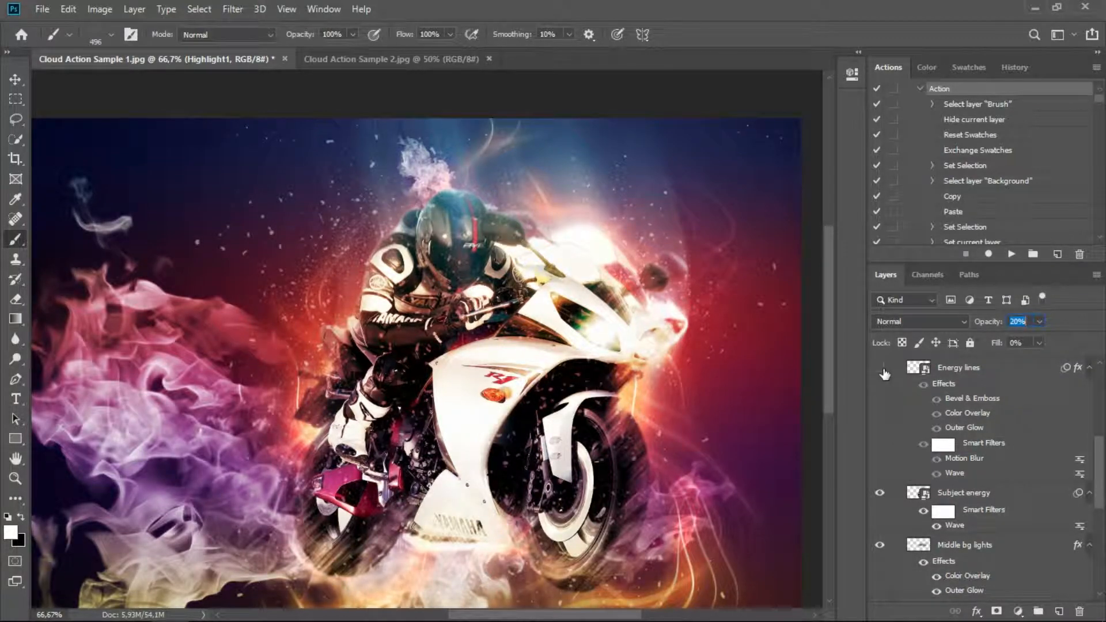
pyautogui.click(881, 369)
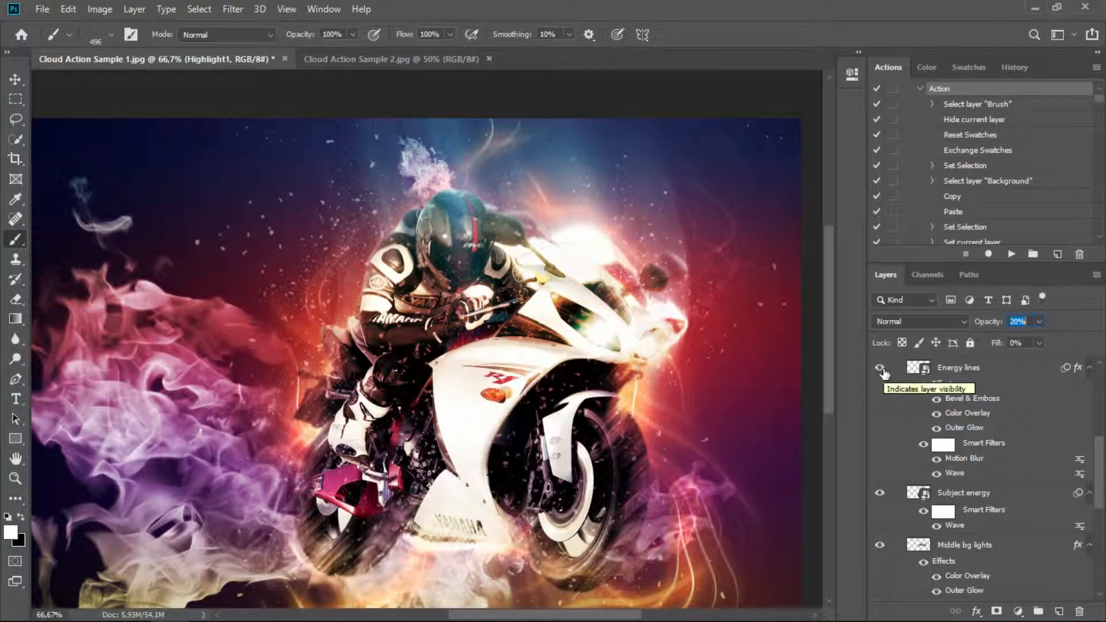
pyautogui.click(880, 493)
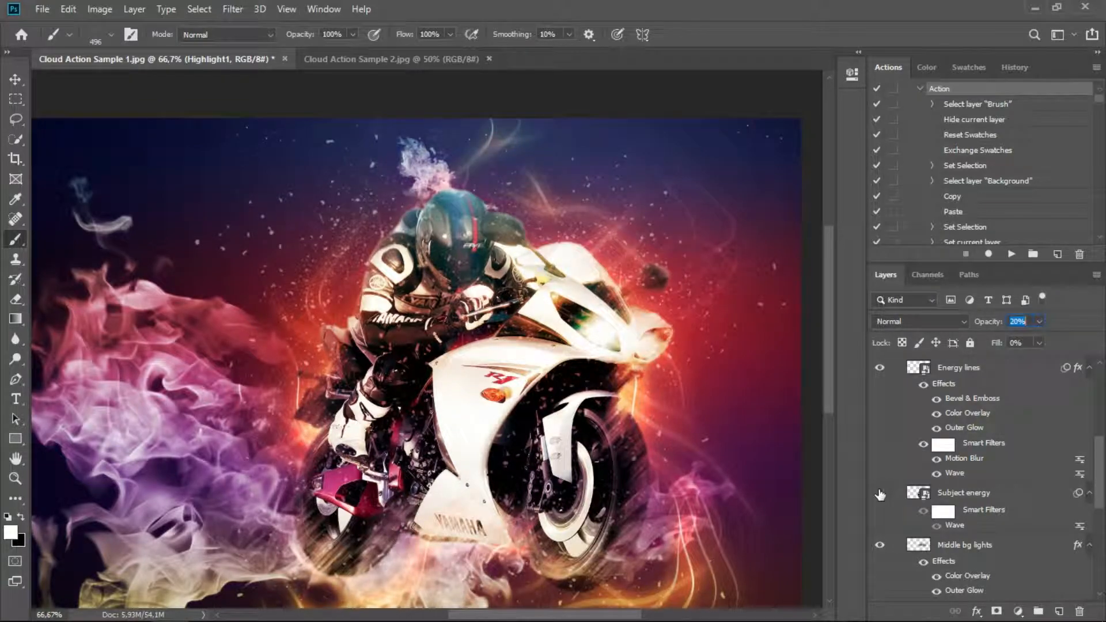
pyautogui.click(880, 494)
pyautogui.scroll(-1, 886, 494)
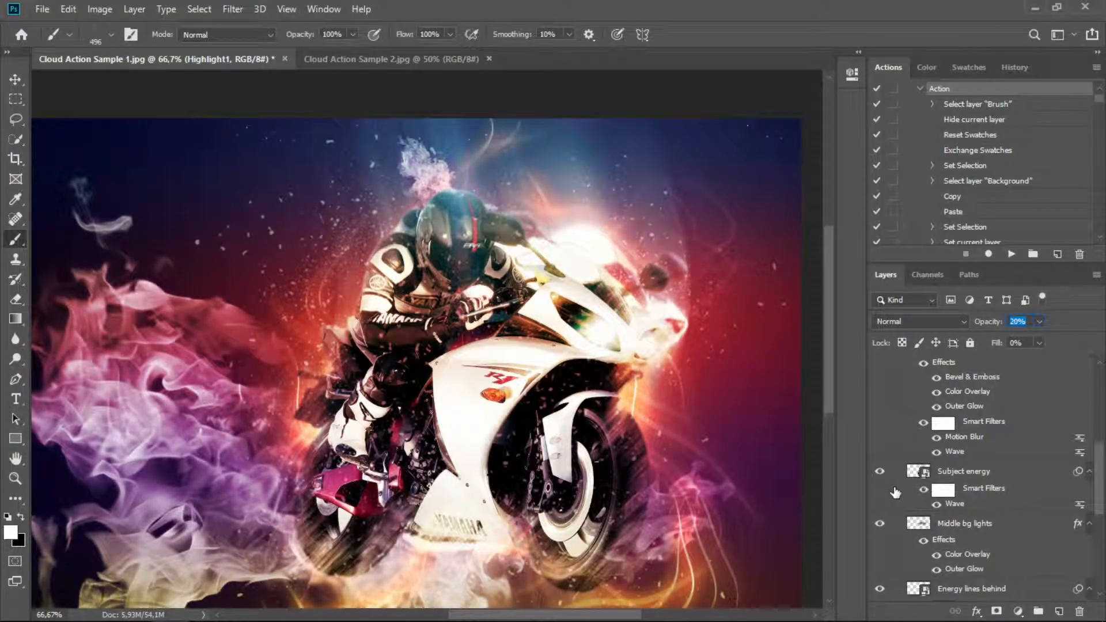
# Preview the Middle bg lights layer's effect and enlarge the layer to 116.54% with Free Transform.
pyautogui.scroll(-3, 944, 478)
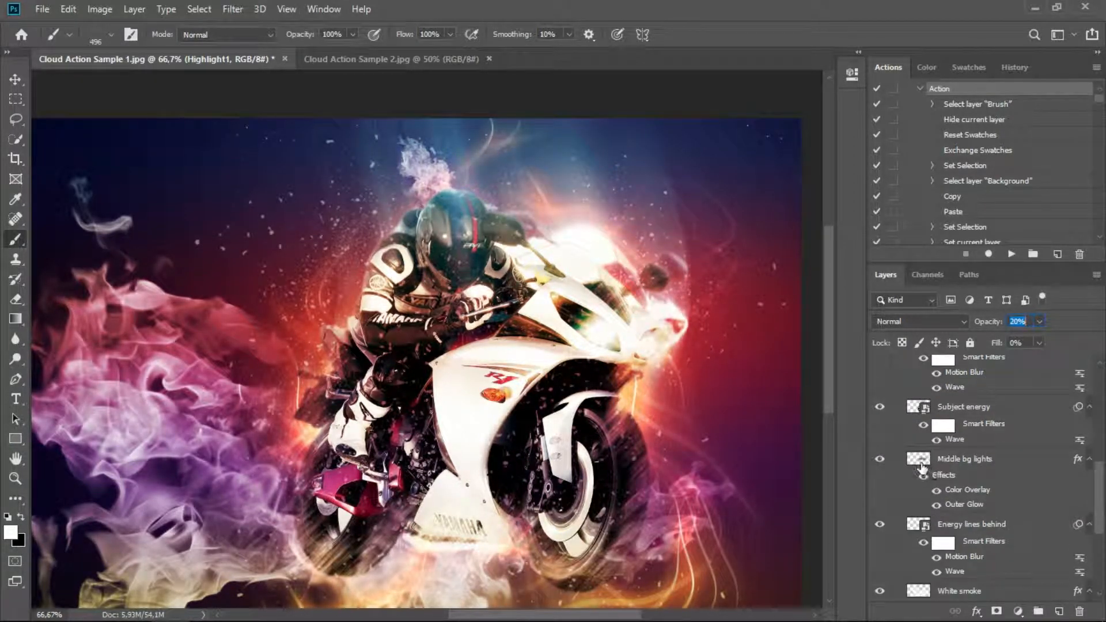
pyautogui.click(880, 459)
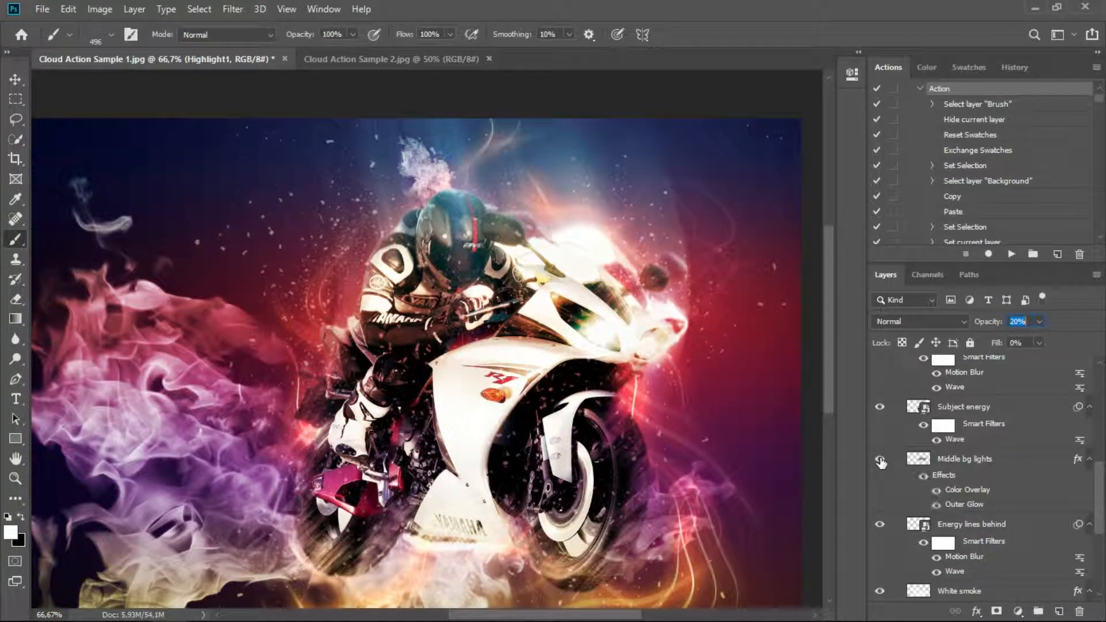
pyautogui.click(880, 459)
pyautogui.click(950, 464)
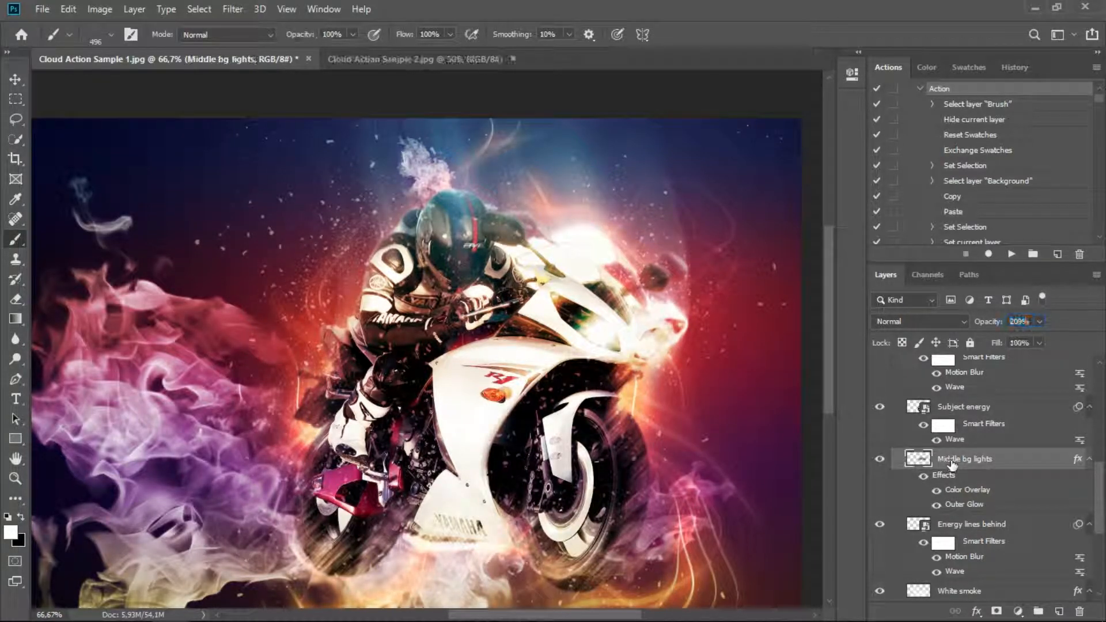
pyautogui.hotkey('ctrl', 't')
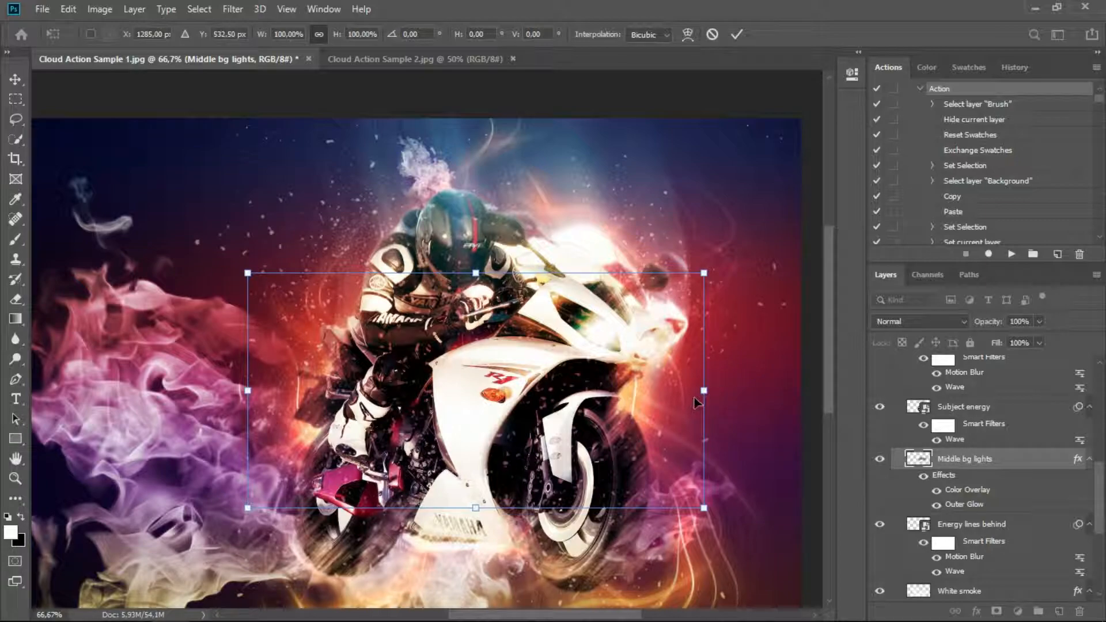
pyautogui.moveTo(704, 389); pyautogui.dragTo(755, 390)
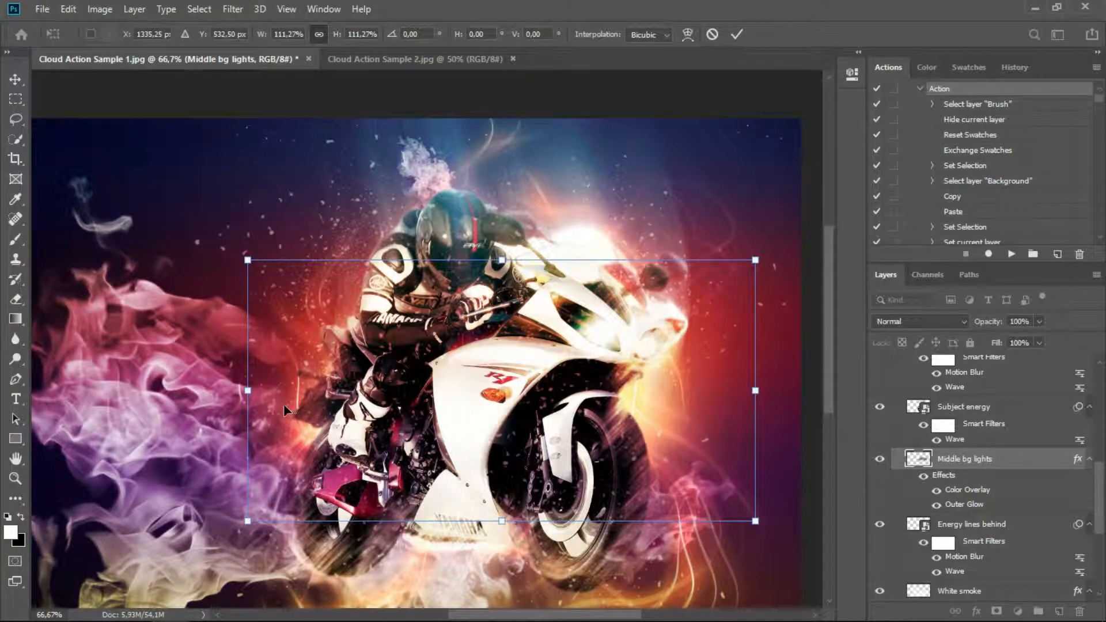
pyautogui.moveTo(247, 395); pyautogui.dragTo(217, 393)
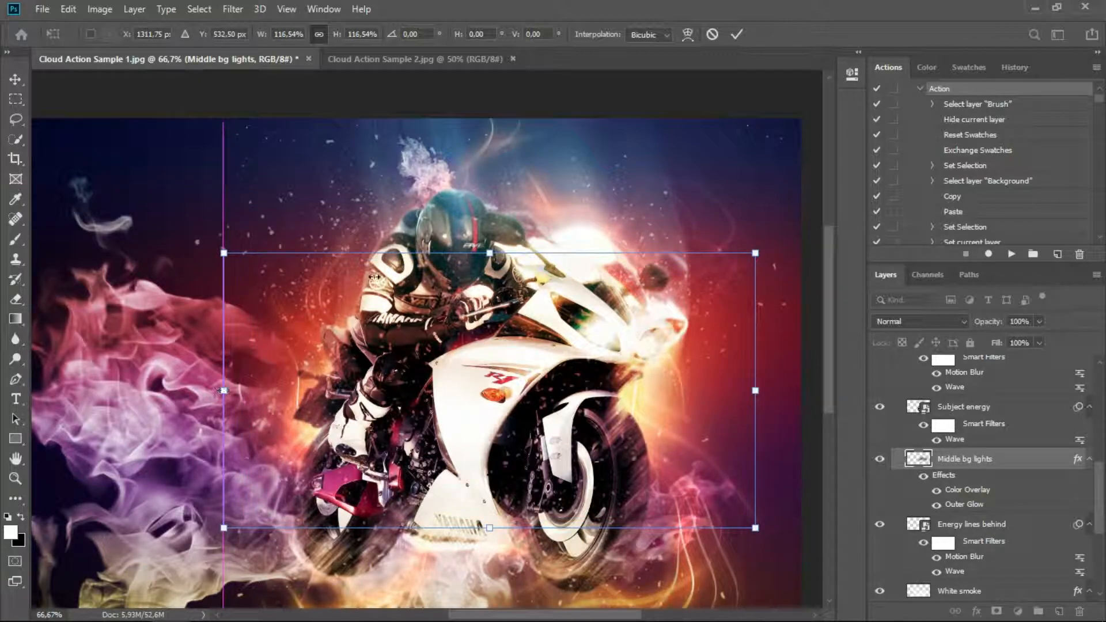
pyautogui.click(741, 33)
# Toggle the remaining background layers, from Energy lines behind down to Background glow, to examine their effects on the image.
pyautogui.scroll(-3, 944, 444)
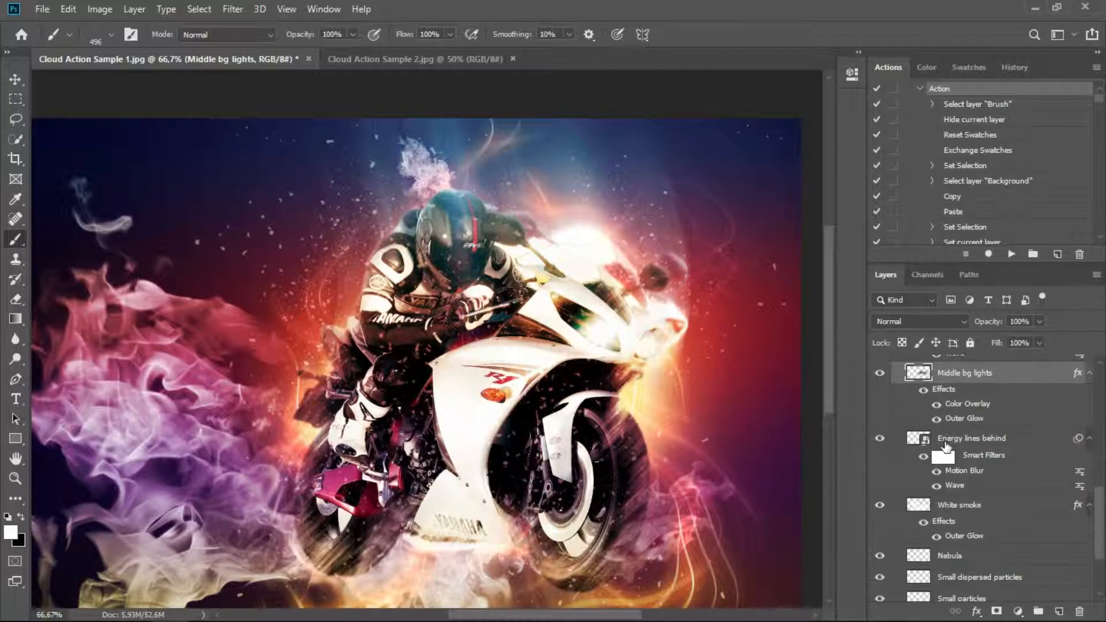
pyautogui.scroll(-2, 947, 434)
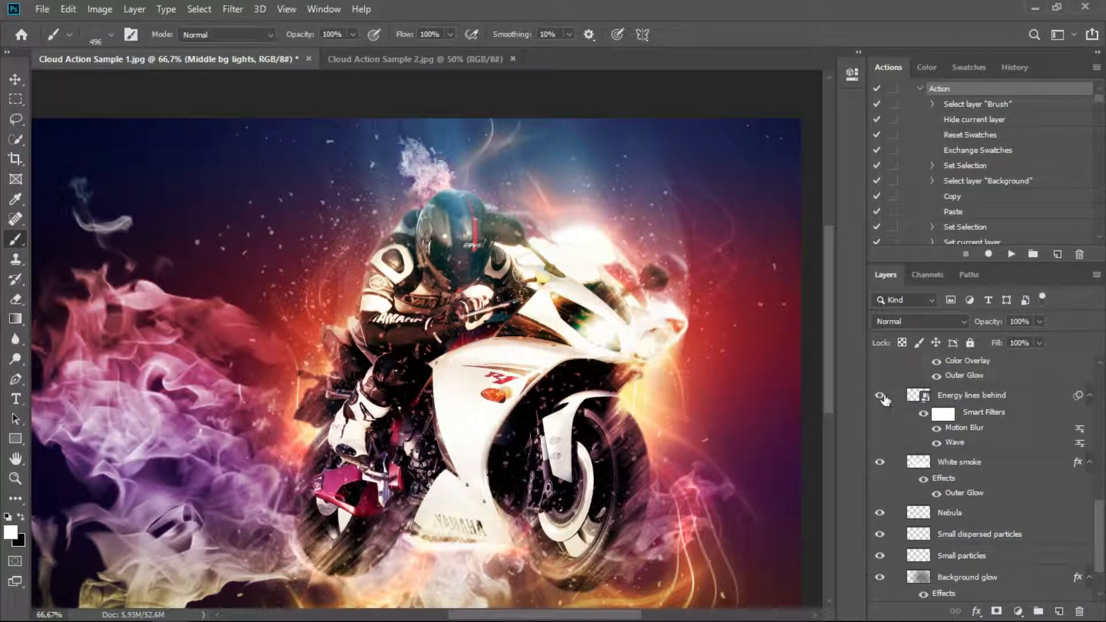
pyautogui.click(879, 397)
pyautogui.click(880, 462)
pyautogui.click(880, 462)
pyautogui.scroll(-1, 947, 467)
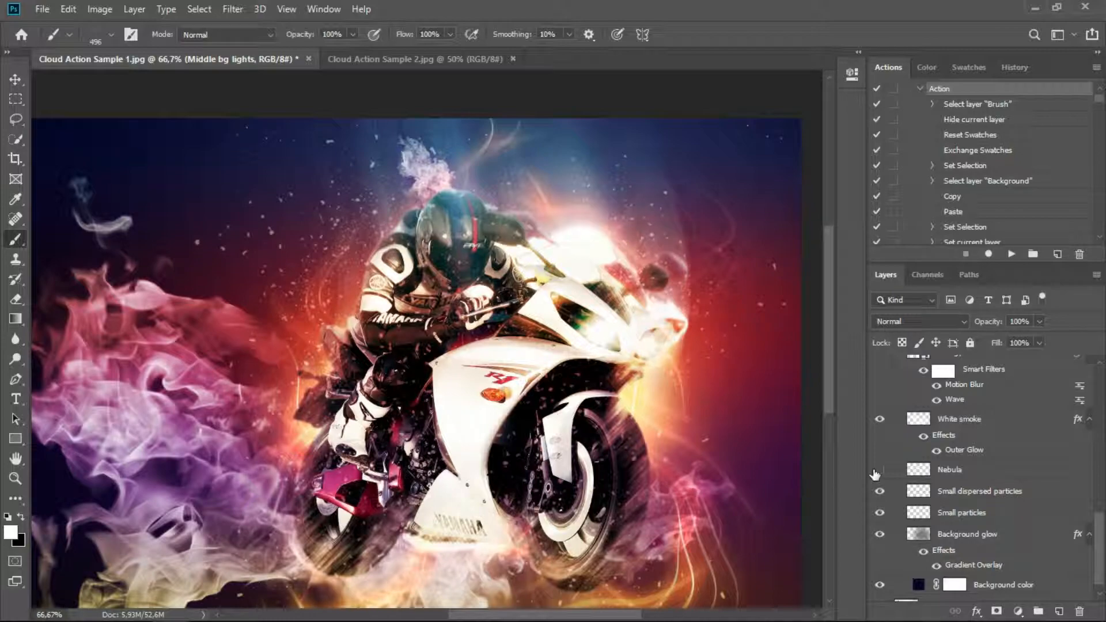
pyautogui.scroll(-1, 900, 473)
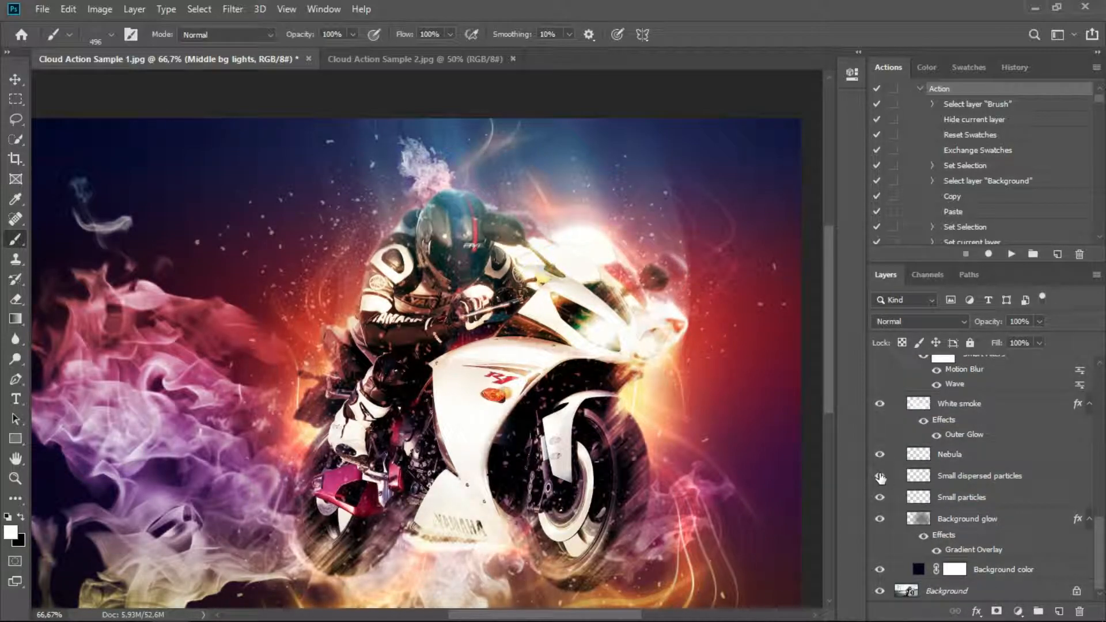
pyautogui.click(879, 520)
# Save the layered motorcycle document as Cloud Action Sample 1.psd in the Color Smoke folder.
pyautogui.click(12, 81)
pyautogui.click(41, 9)
pyautogui.click(92, 179)
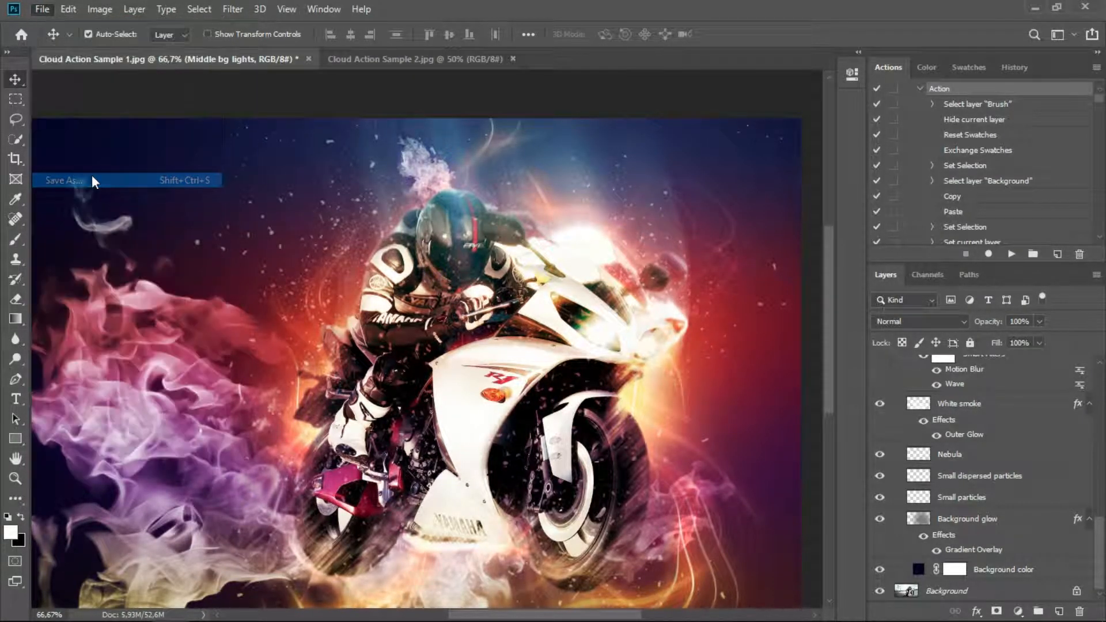
pyautogui.click(420, 595)
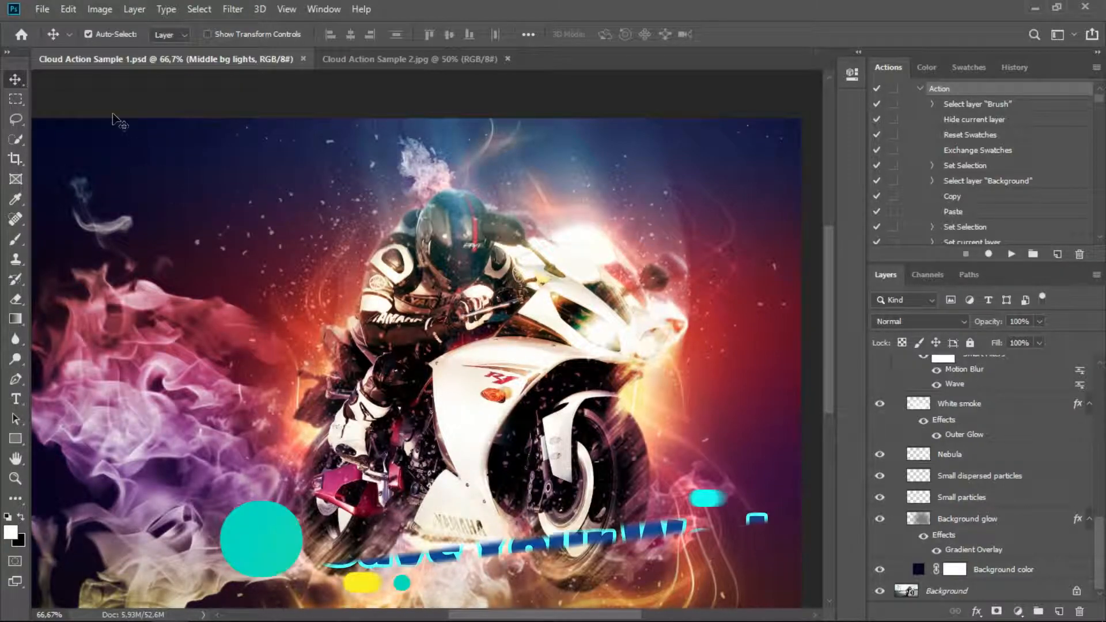
# Save a JPEG copy as Cloud Action Sample 1 after.jpg in the Color Smoke folder at Maximum quality 12.
pyautogui.click(42, 11)
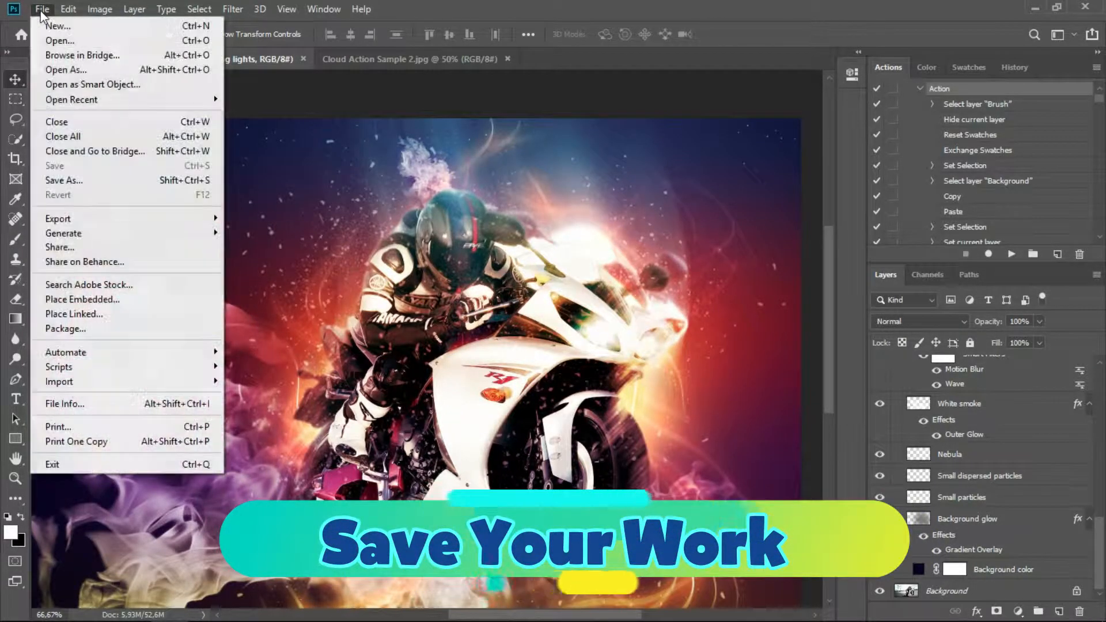
pyautogui.click(81, 181)
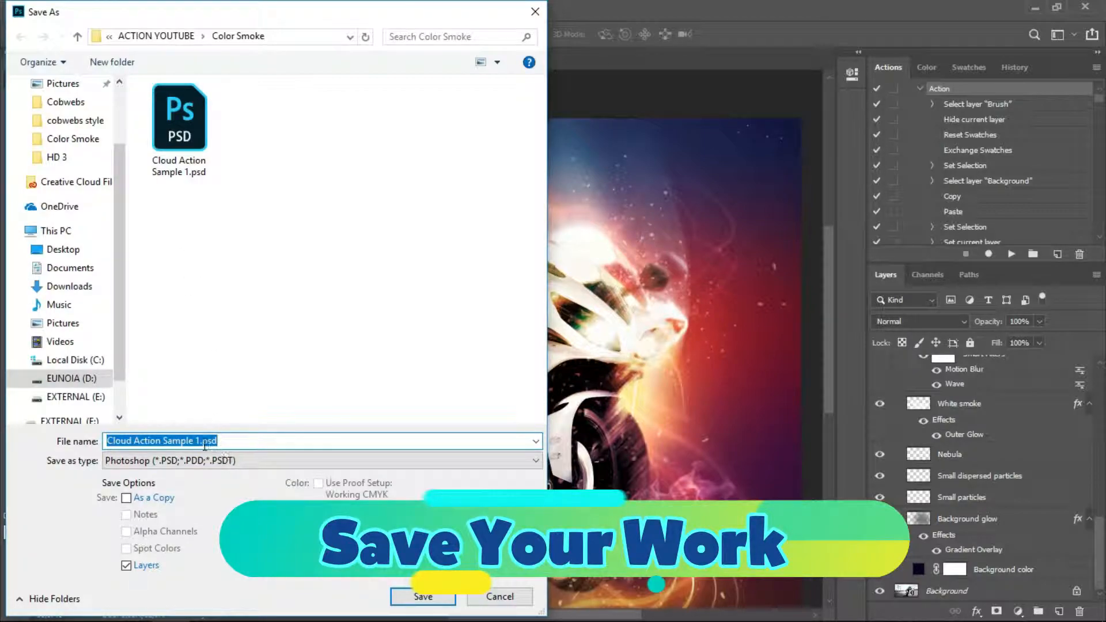
pyautogui.moveTo(199, 440); pyautogui.dragTo(235, 440)
pyautogui.press('BackSpace')
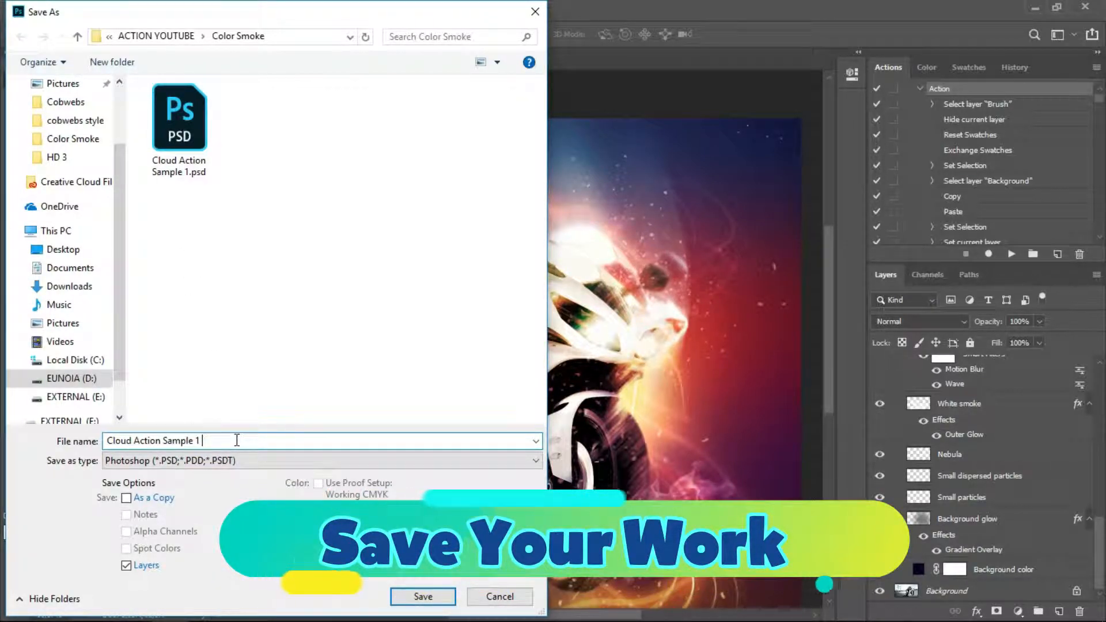
pyautogui.write('after')
pyautogui.click(242, 460)
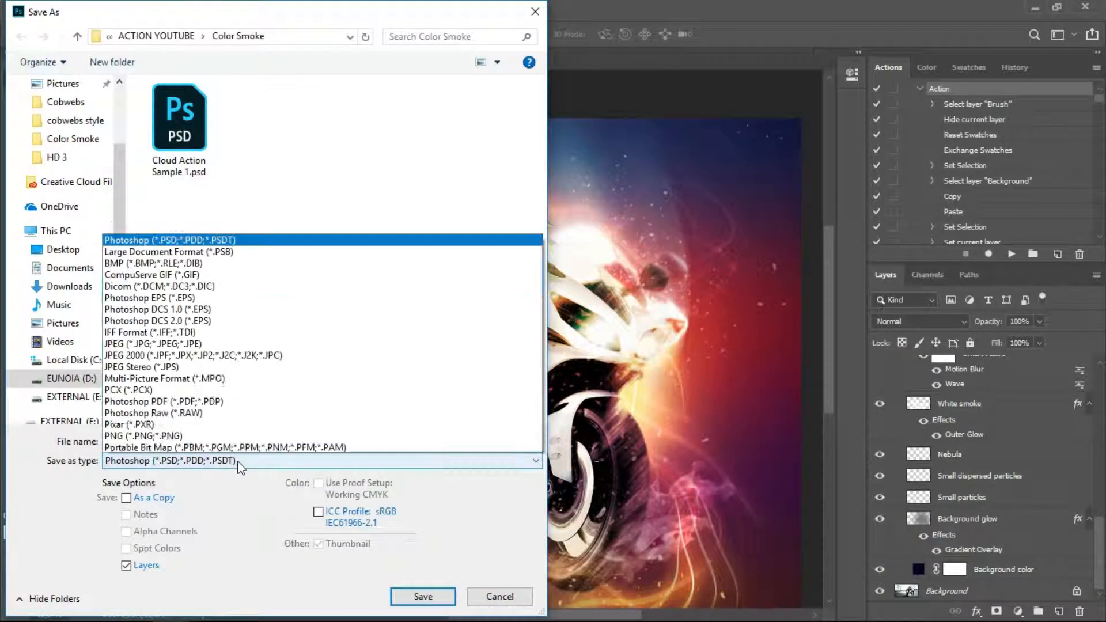
pyautogui.click(189, 306)
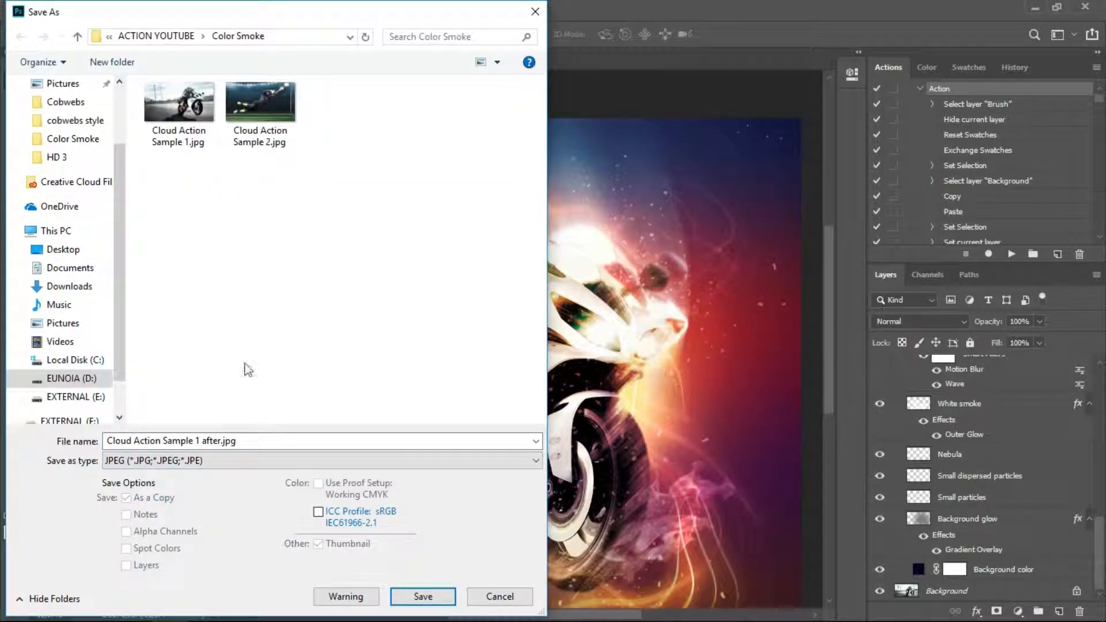
pyautogui.click(423, 595)
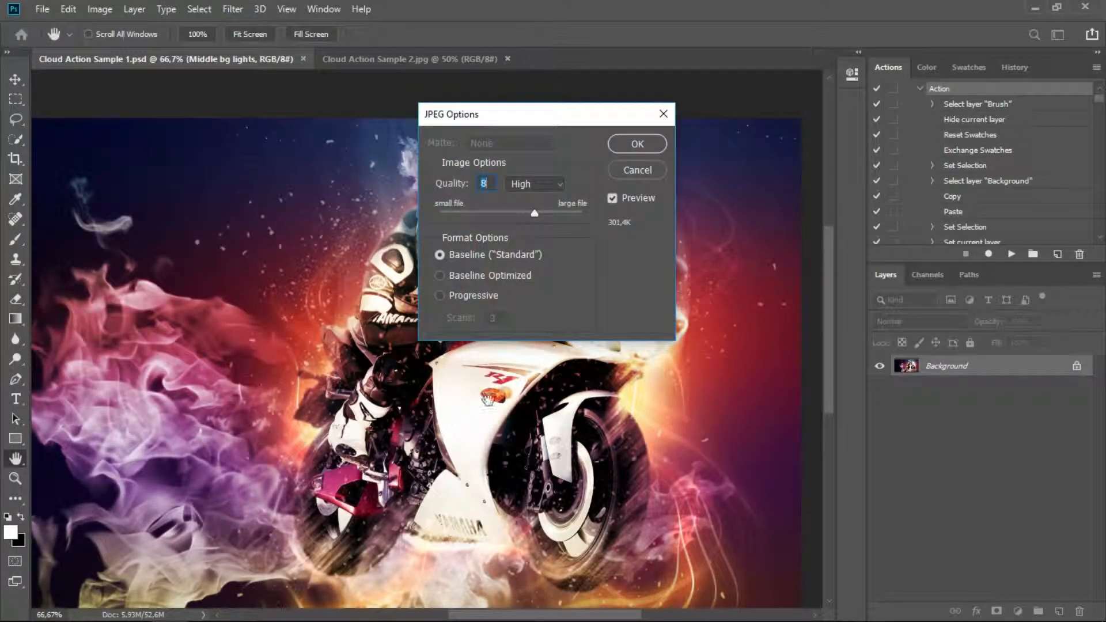
pyautogui.moveTo(535, 213); pyautogui.dragTo(580, 211)
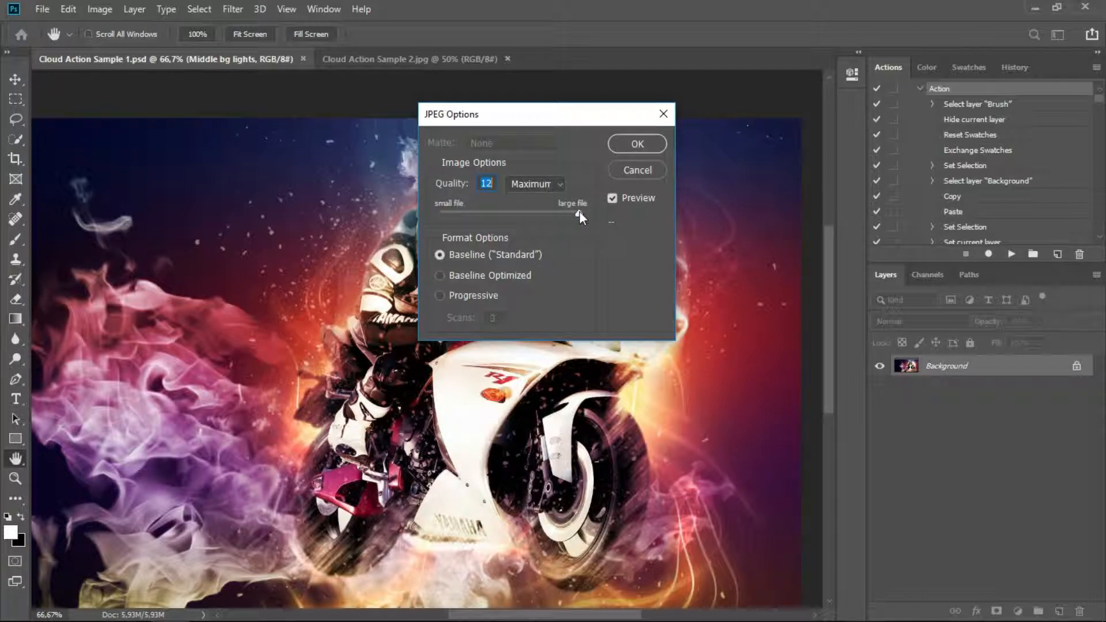
pyautogui.click(638, 144)
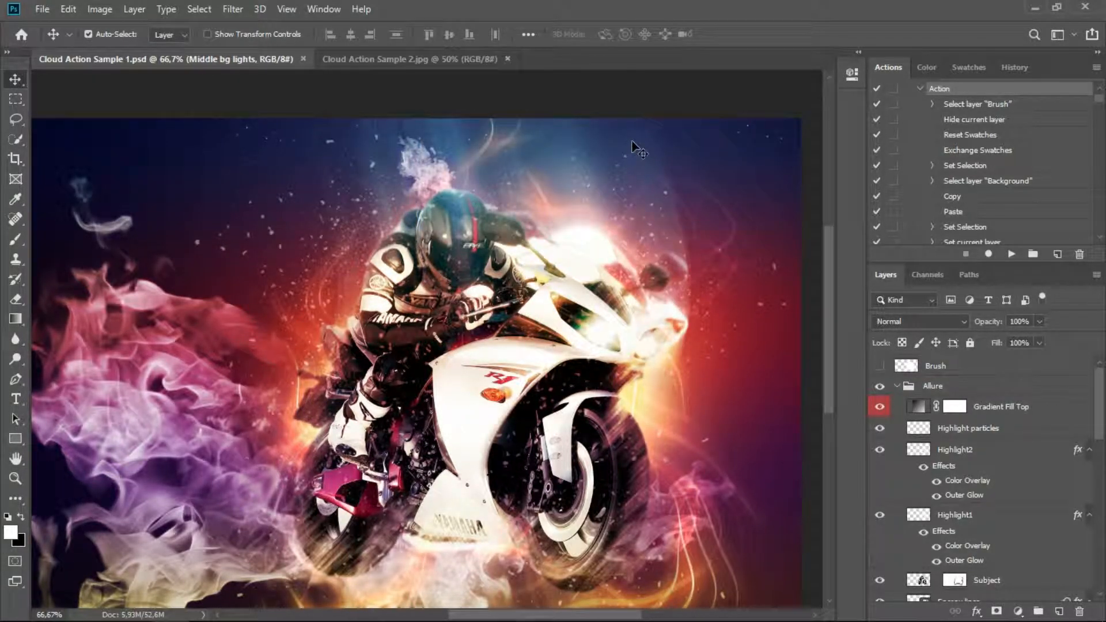
# Close the motorcycle document and add a new layer named Brush to Cloud Action Sample 2.jpg.
pyautogui.click(303, 57)
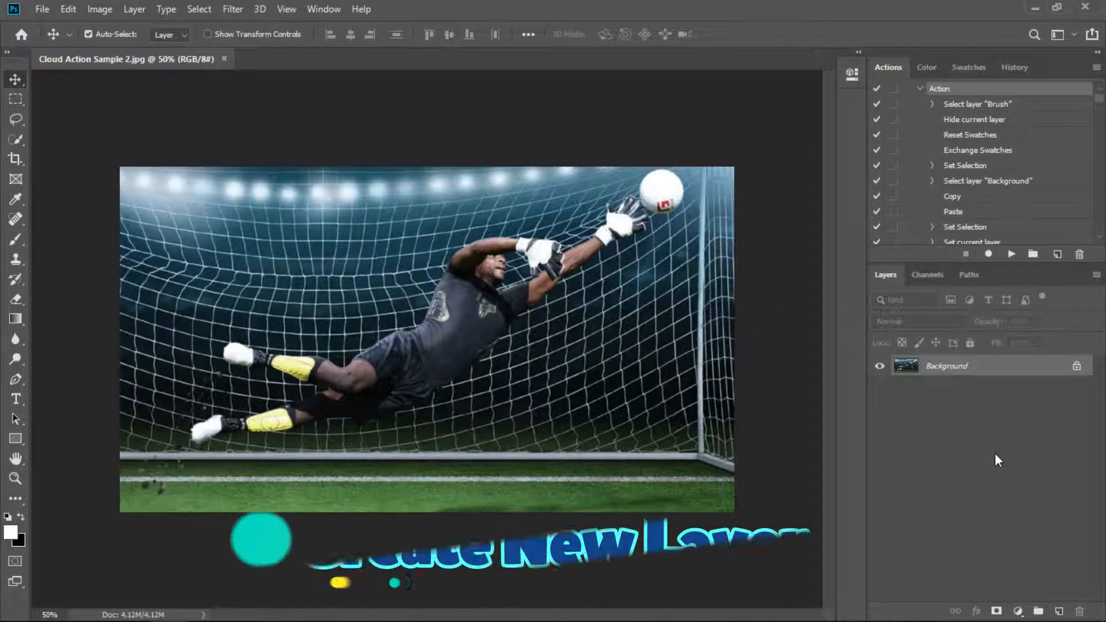
pyautogui.click(1060, 612)
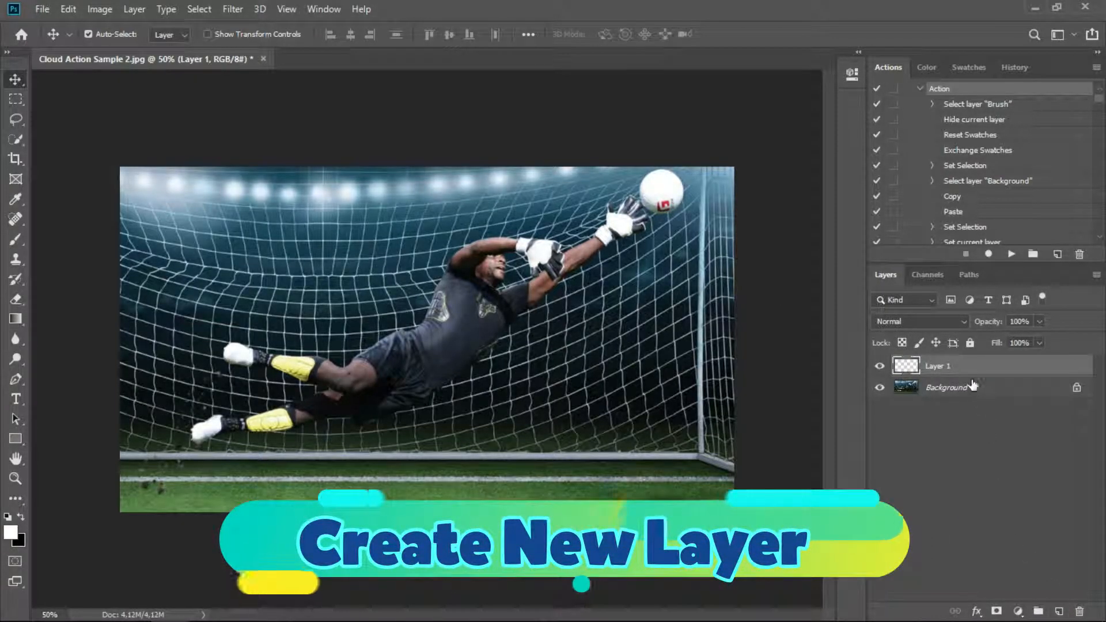
pyautogui.doubleClick(939, 365)
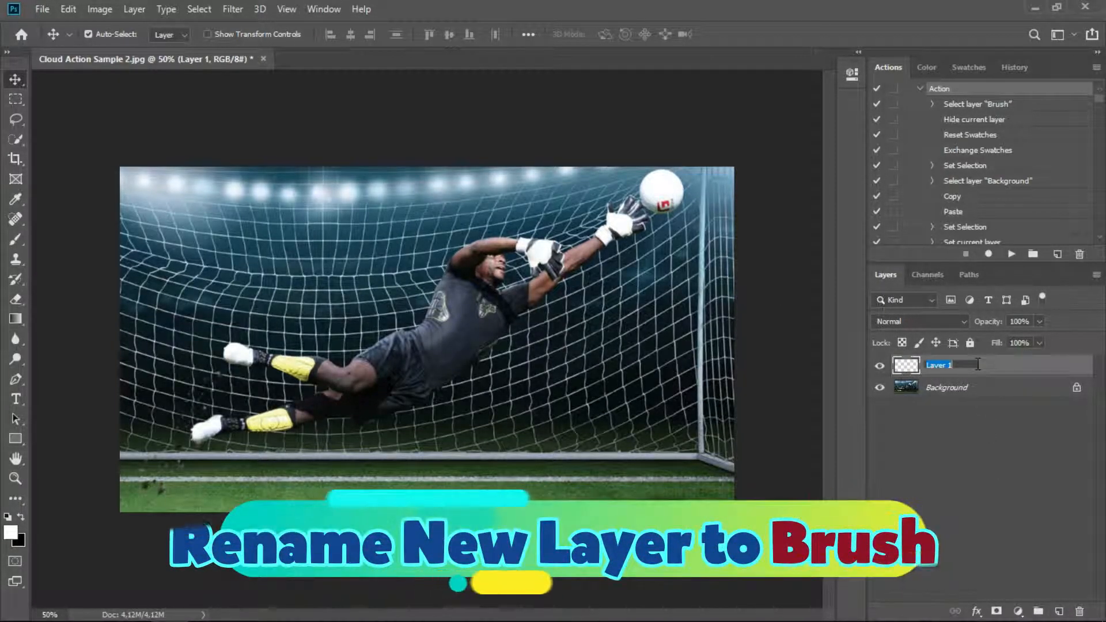
pyautogui.write('Brush')
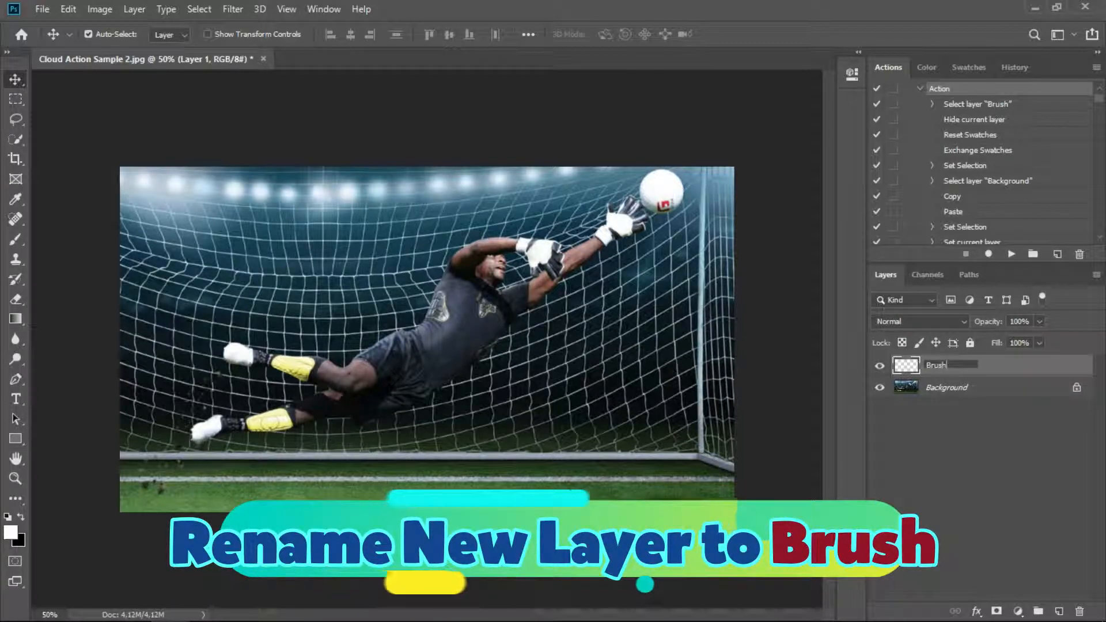
# Confirm the layer name Brush, and on the Background layer roughly select the goalkeeper and the ball with the Quick Selection tool.
pyautogui.press('Return')
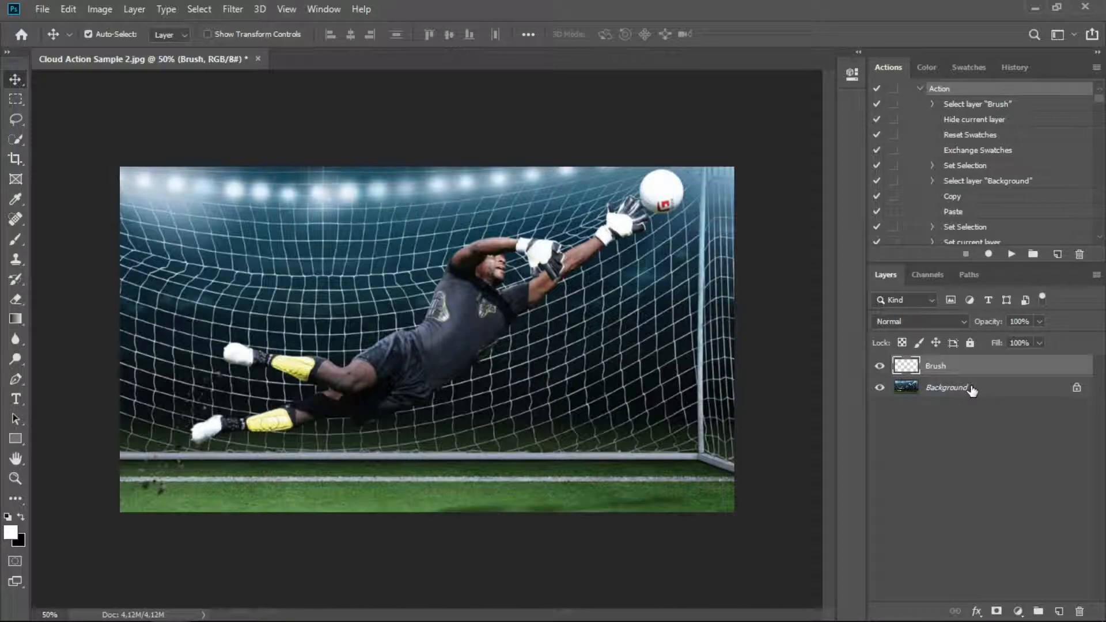
pyautogui.click(972, 389)
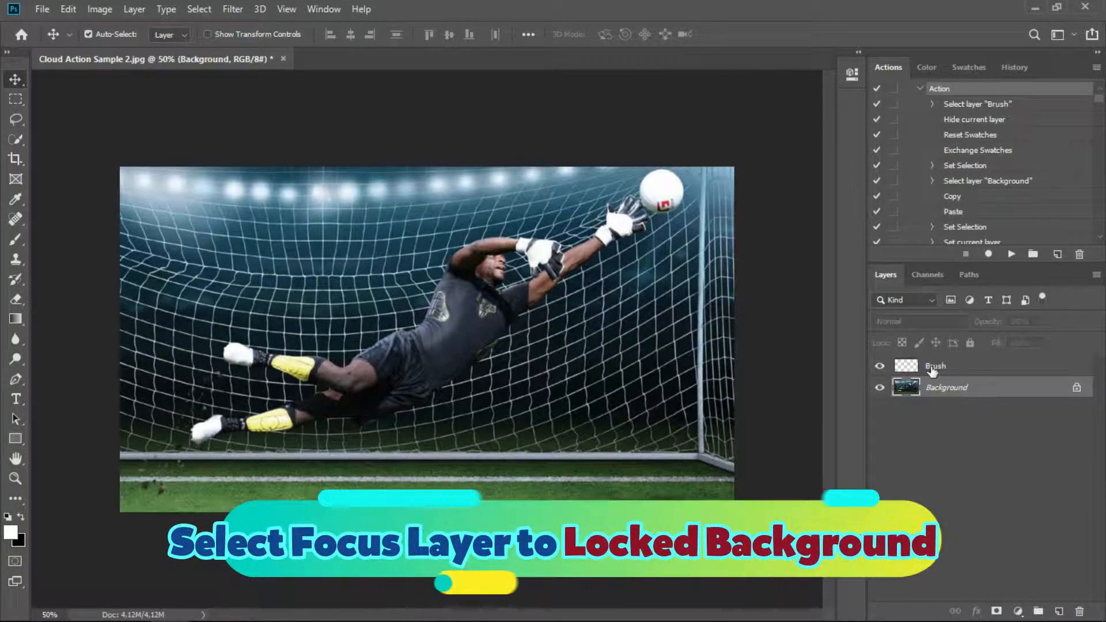
pyautogui.click(13, 137)
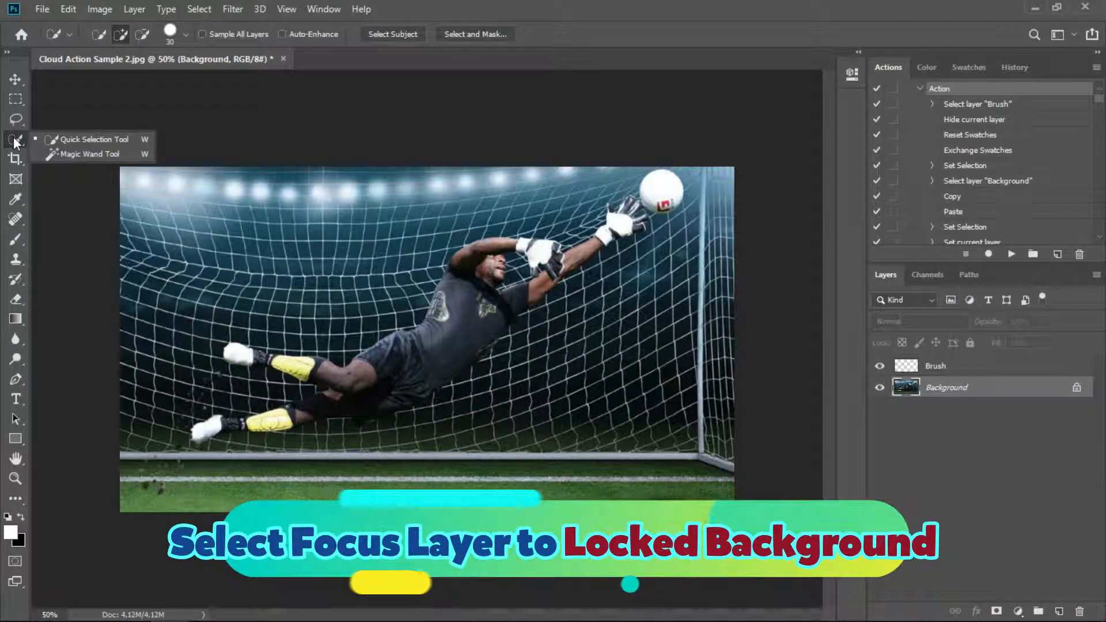
pyautogui.click(64, 139)
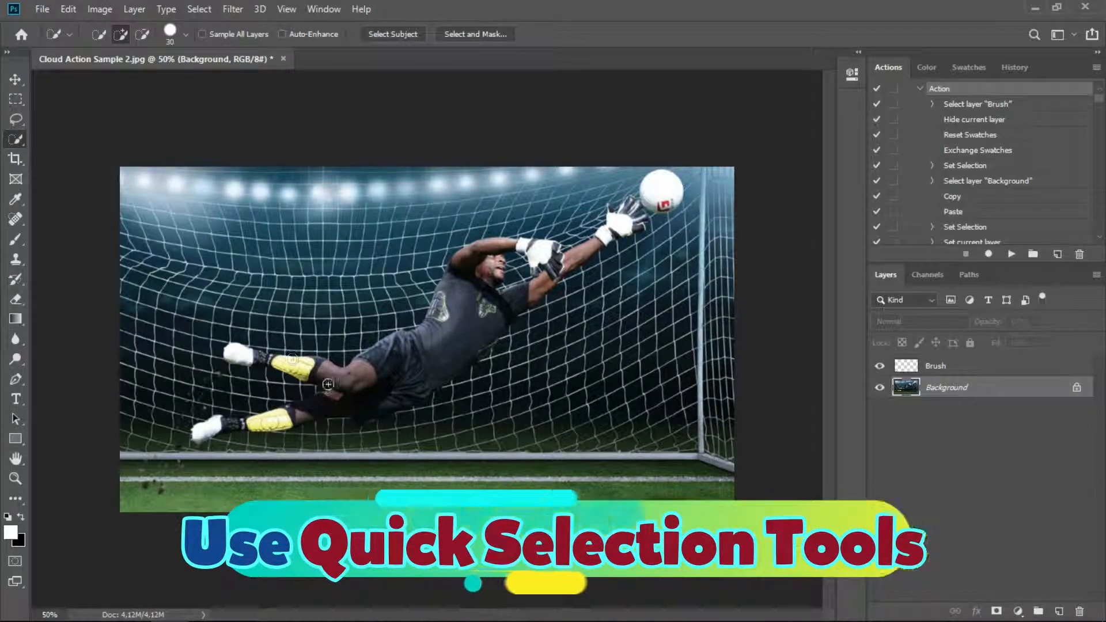
pyautogui.hotkey('ctrl', '+')
pyautogui.moveTo(495, 271); pyautogui.dragTo(399, 367)
pyautogui.moveTo(357, 382)
pyautogui.mouseDown()
pyautogui.moveTo(337, 395)
pyautogui.moveTo(286, 380)
pyautogui.moveTo(253, 440)
pyautogui.moveTo(147, 455)
pyautogui.mouseUp()
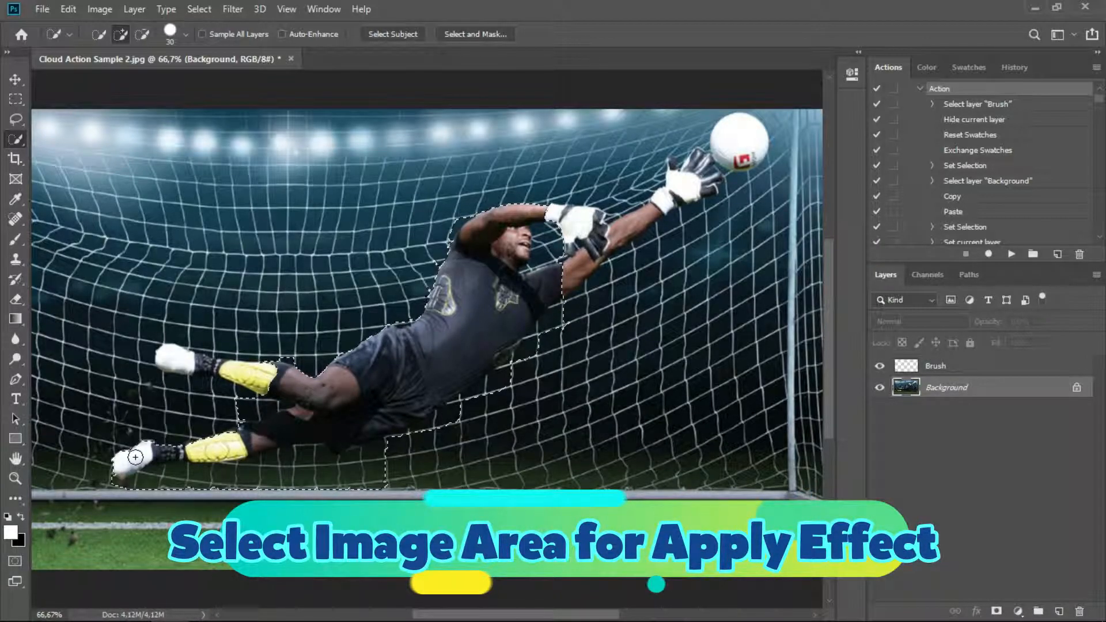
pyautogui.moveTo(171, 361); pyautogui.dragTo(250, 374)
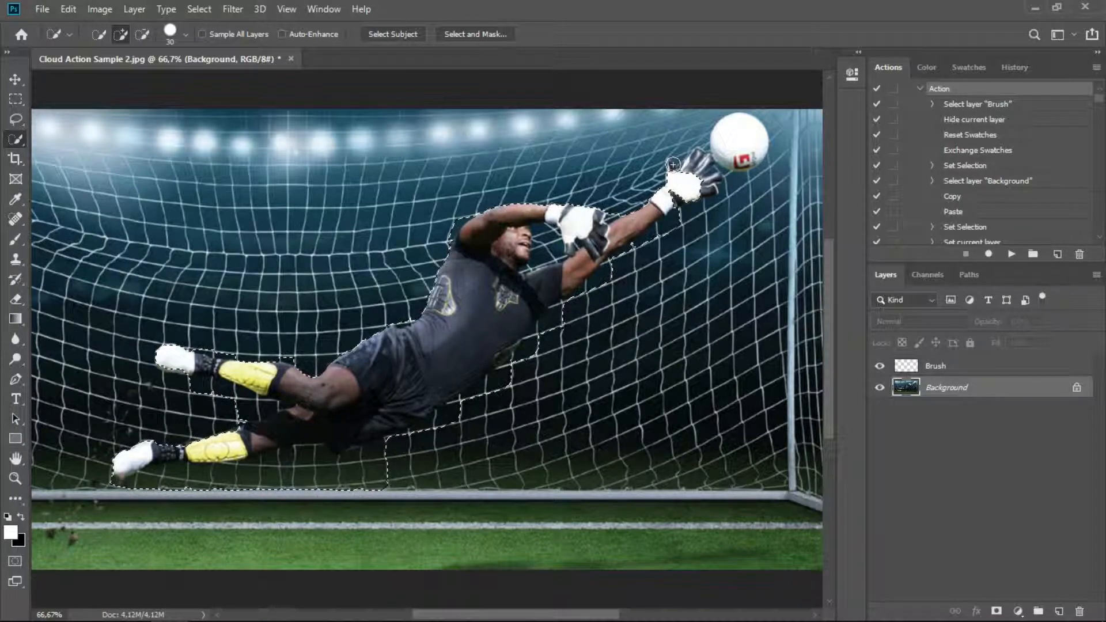
pyautogui.click(724, 157)
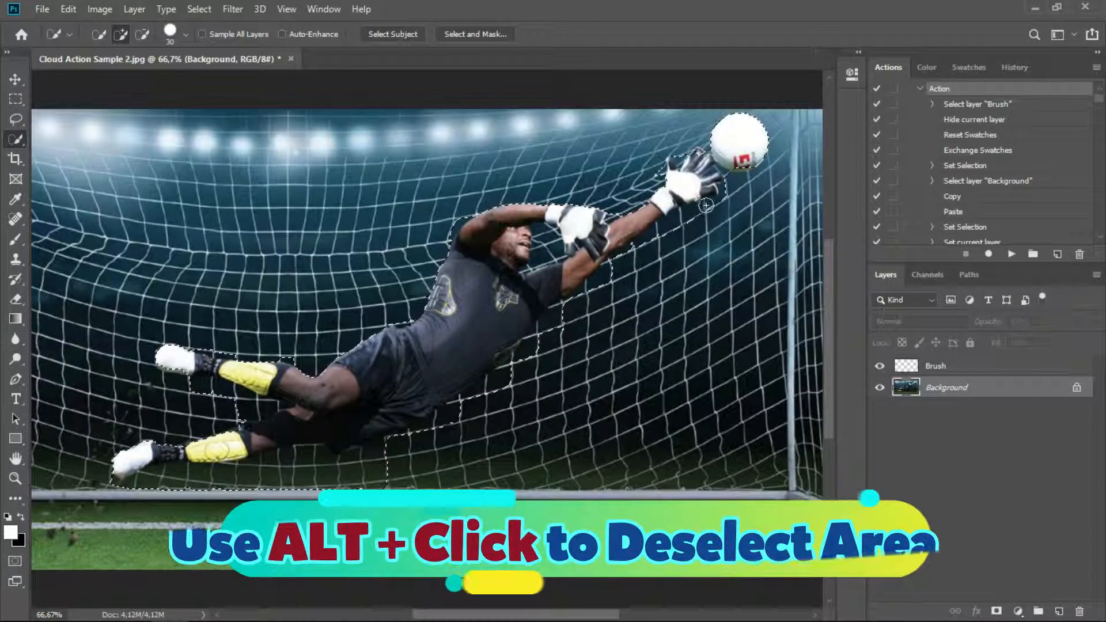
# Refine the selection around the goalkeeper's lower leg, subtracting the net around the boot and shin and adding the missing leg areas.
pyautogui.hotkey('ctrl', '+')
pyautogui.hotkey('ctrl', '+')
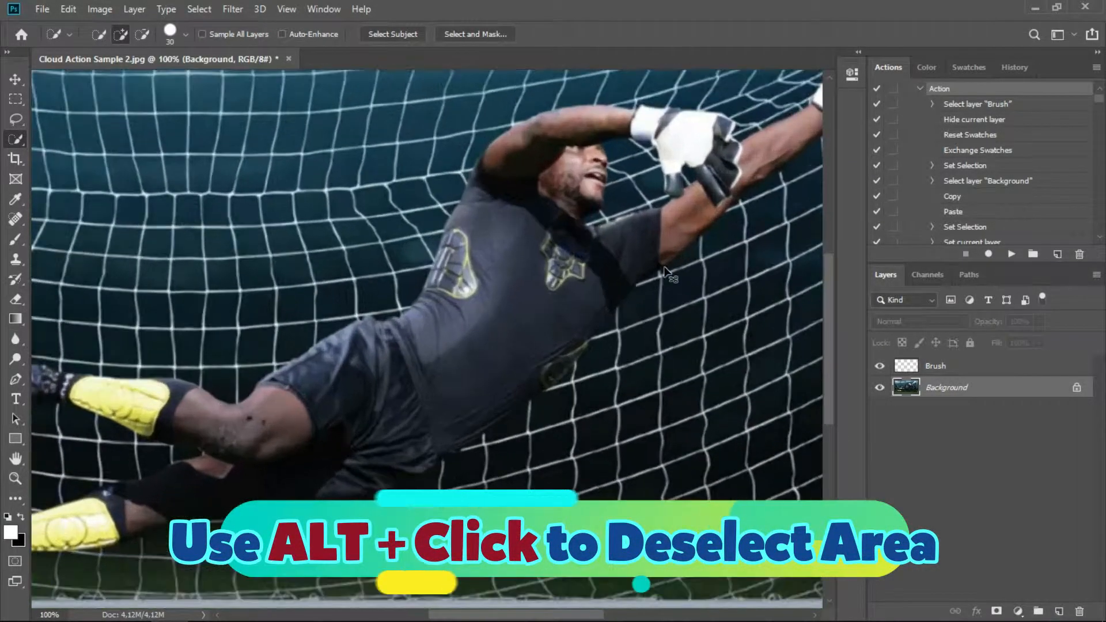
pyautogui.moveTo(513, 373)
pyautogui.mouseDown()
pyautogui.moveTo(541, 322)
pyautogui.moveTo(683, 172)
pyautogui.mouseUp()
pyautogui.moveTo(374, 446); pyautogui.dragTo(529, 275)
pyautogui.moveTo(357, 346)
pyautogui.mouseDown()
pyautogui.moveTo(498, 345)
pyautogui.moveTo(518, 316)
pyautogui.moveTo(347, 387)
pyautogui.moveTo(402, 373)
pyautogui.moveTo(285, 402)
pyautogui.moveTo(432, 408)
pyautogui.moveTo(331, 370)
pyautogui.moveTo(292, 383)
pyautogui.moveTo(269, 368)
pyautogui.moveTo(338, 358)
pyautogui.moveTo(126, 415)
pyautogui.mouseUp()
pyautogui.keyDown('alt'); pyautogui.click(547, 404); pyautogui.keyUp('alt')
pyautogui.moveTo(155, 360); pyautogui.dragTo(232, 331)
pyautogui.press('alt')
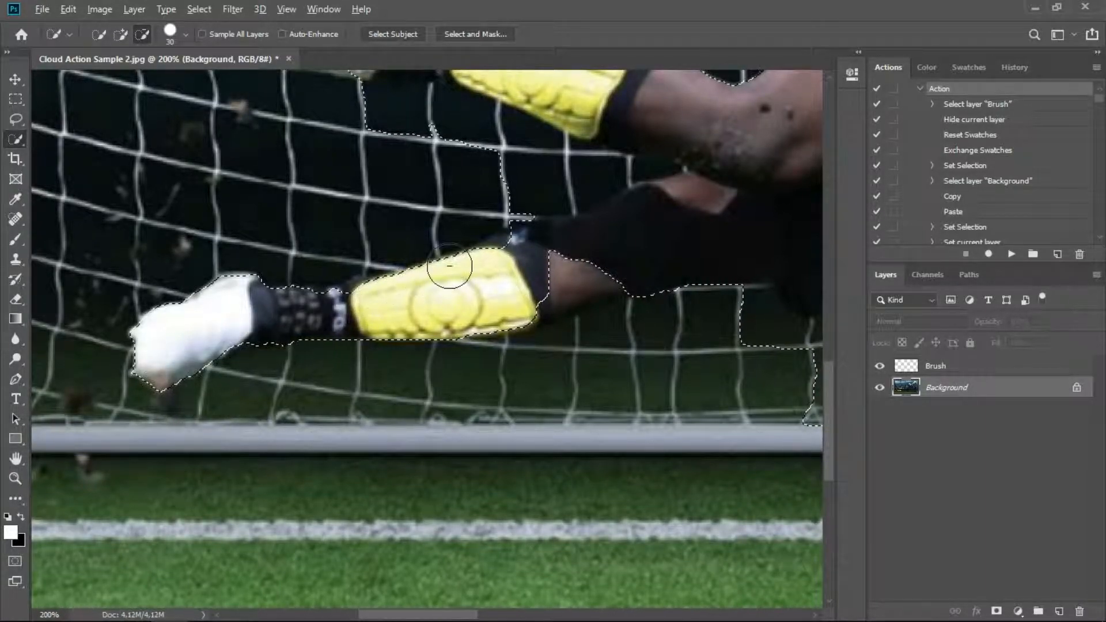
pyautogui.moveTo(505, 178)
pyautogui.mouseDown()
pyautogui.moveTo(659, 150)
pyautogui.moveTo(503, 205)
pyautogui.mouseUp()
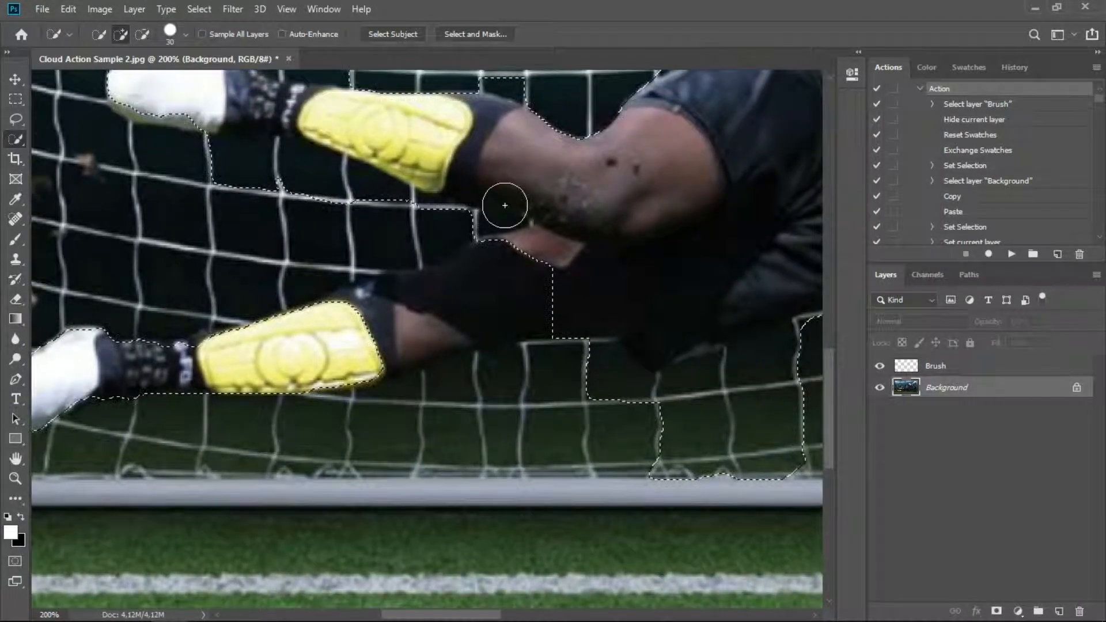
pyautogui.moveTo(449, 301)
pyautogui.mouseDown()
pyautogui.moveTo(392, 344)
pyautogui.moveTo(404, 340)
pyautogui.mouseUp()
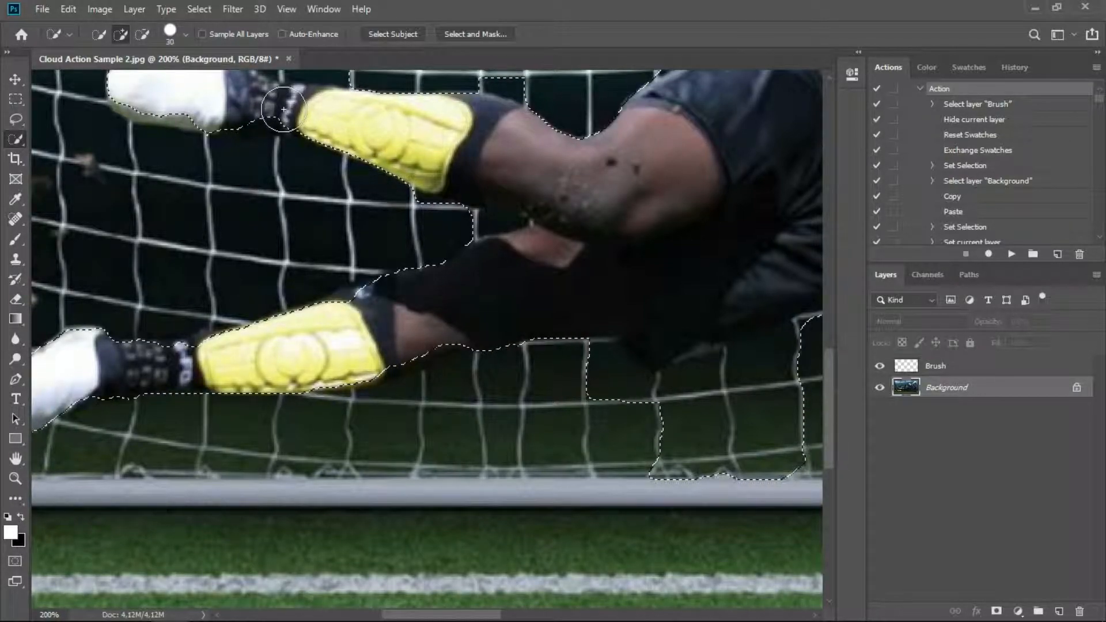
# Subtract the net strip above the sock and shin guard of the goalkeeper's raised leg from the selection.
pyautogui.moveTo(243, 123); pyautogui.dragTo(437, 270)
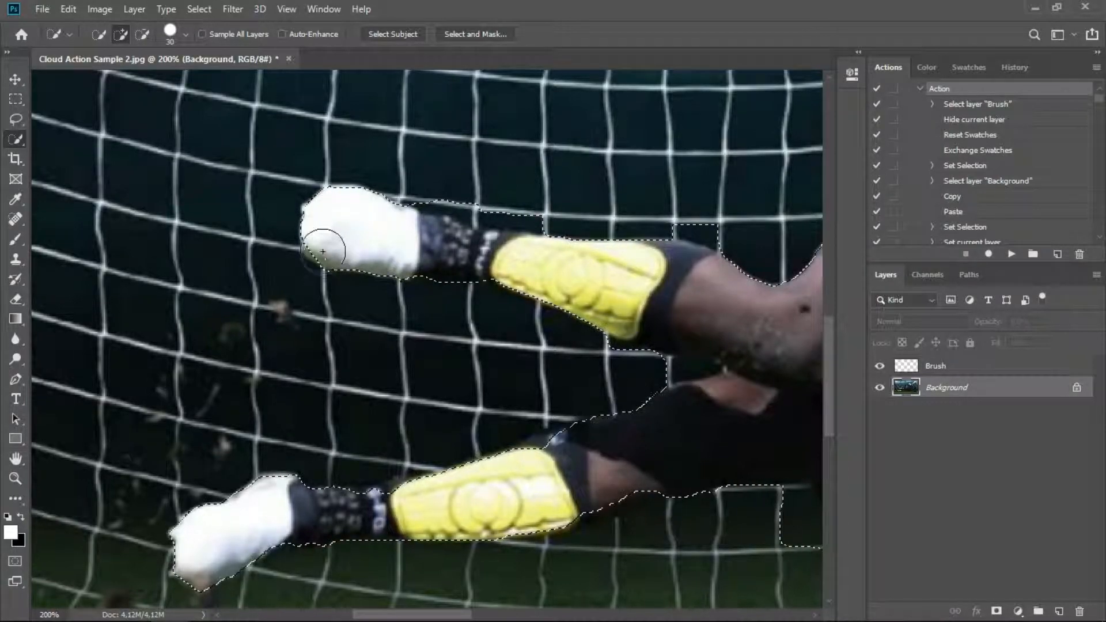
pyautogui.moveTo(452, 185)
pyautogui.mouseDown()
pyautogui.moveTo(536, 206)
pyautogui.moveTo(713, 214)
pyautogui.mouseUp()
pyautogui.moveTo(699, 278); pyautogui.dragTo(445, 237)
# Subtract the net area beneath the goalkeeper's shorts and torso so the selection follows the body's underside.
pyautogui.moveTo(345, 435)
pyautogui.mouseDown()
pyautogui.moveTo(320, 425)
pyautogui.moveTo(311, 400)
pyautogui.moveTo(384, 426)
pyautogui.moveTo(427, 420)
pyautogui.moveTo(526, 372)
pyautogui.mouseUp()
pyautogui.click(369, 370)
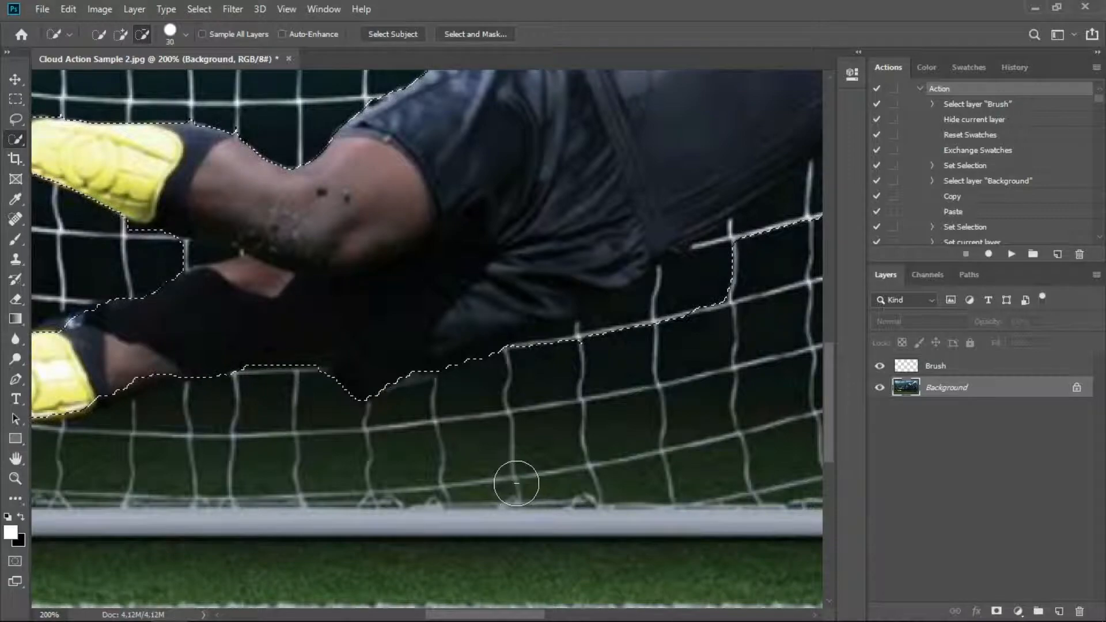
pyautogui.moveTo(646, 343); pyautogui.dragTo(377, 484)
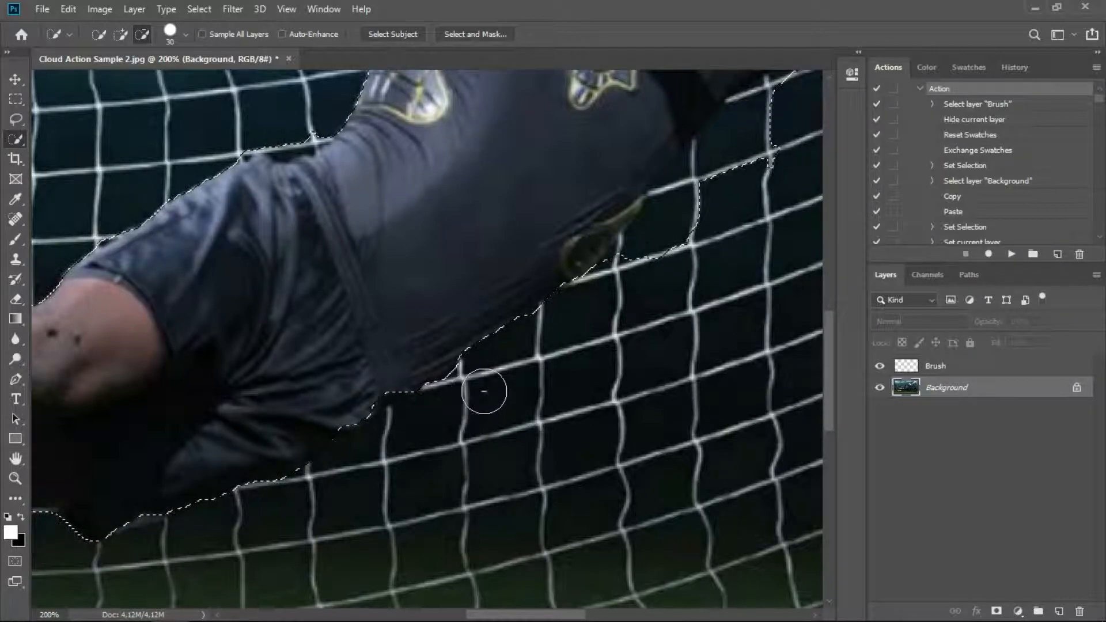
pyautogui.moveTo(624, 317); pyautogui.dragTo(420, 506)
pyautogui.moveTo(455, 439)
pyautogui.mouseDown()
pyautogui.moveTo(510, 363)
pyautogui.moveTo(486, 368)
pyautogui.moveTo(468, 382)
pyautogui.mouseUp()
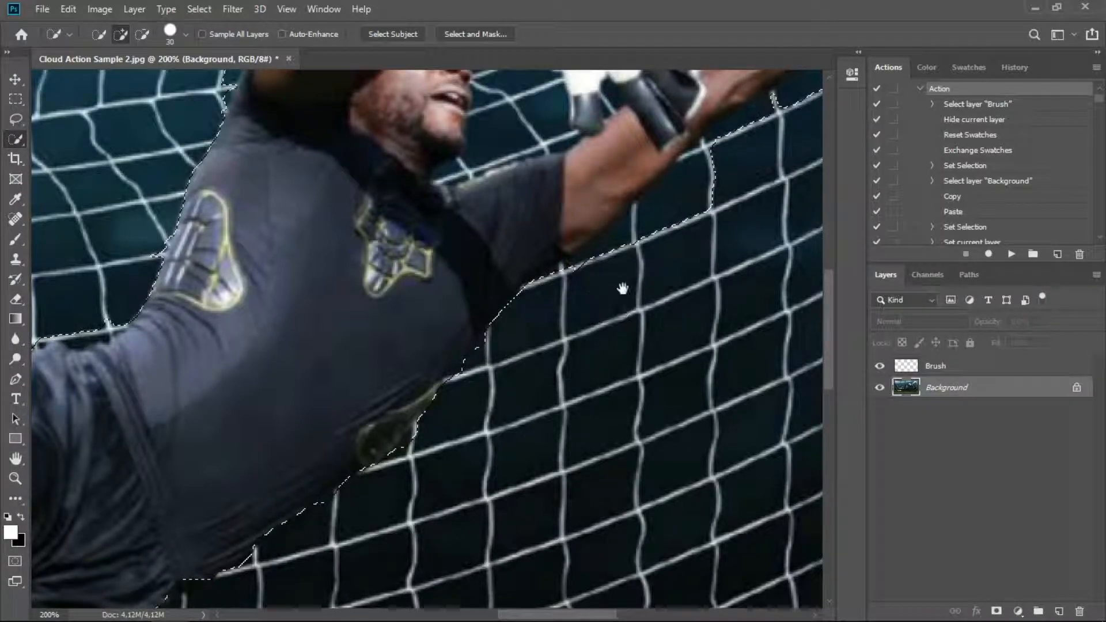
# Subtract the net beneath the goalkeeper's armpit and outstretched arm from the selection, up to the wrist.
pyautogui.moveTo(614, 295); pyautogui.dragTo(505, 462)
pyautogui.press('alt')
pyautogui.moveTo(532, 409)
pyautogui.mouseDown()
pyautogui.moveTo(484, 440)
pyautogui.moveTo(447, 402)
pyautogui.mouseUp()
pyautogui.press('alt')
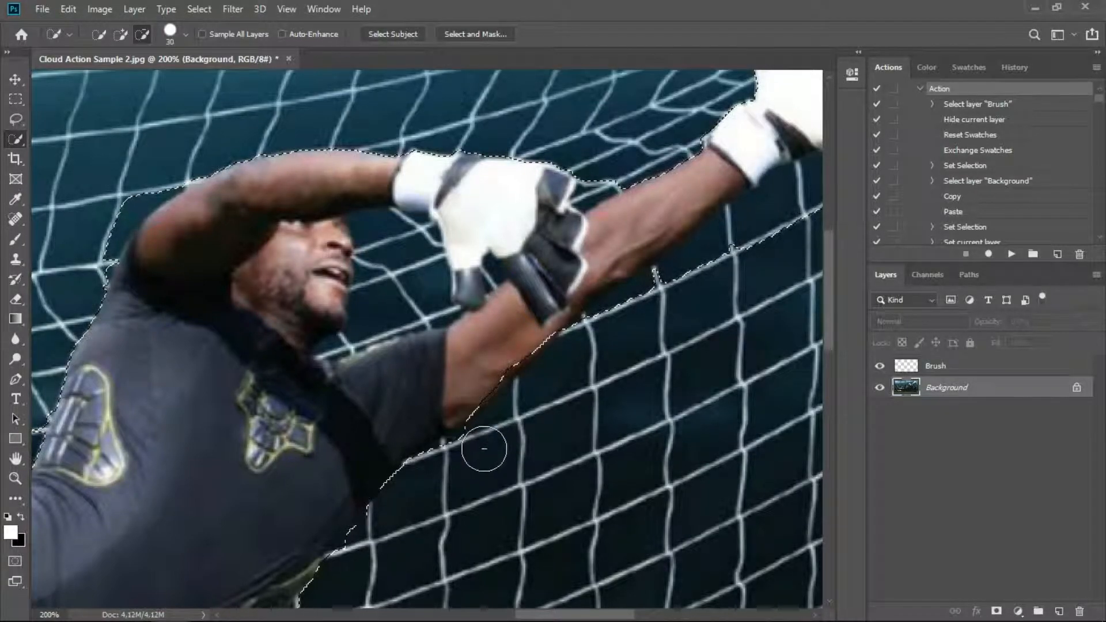
pyautogui.moveTo(616, 365)
pyautogui.mouseDown()
pyautogui.moveTo(516, 466)
pyautogui.moveTo(555, 425)
pyautogui.moveTo(774, 302)
pyautogui.mouseUp()
pyautogui.press('alt')
pyautogui.moveTo(533, 368); pyautogui.dragTo(439, 453)
pyautogui.moveTo(632, 350); pyautogui.dragTo(413, 523)
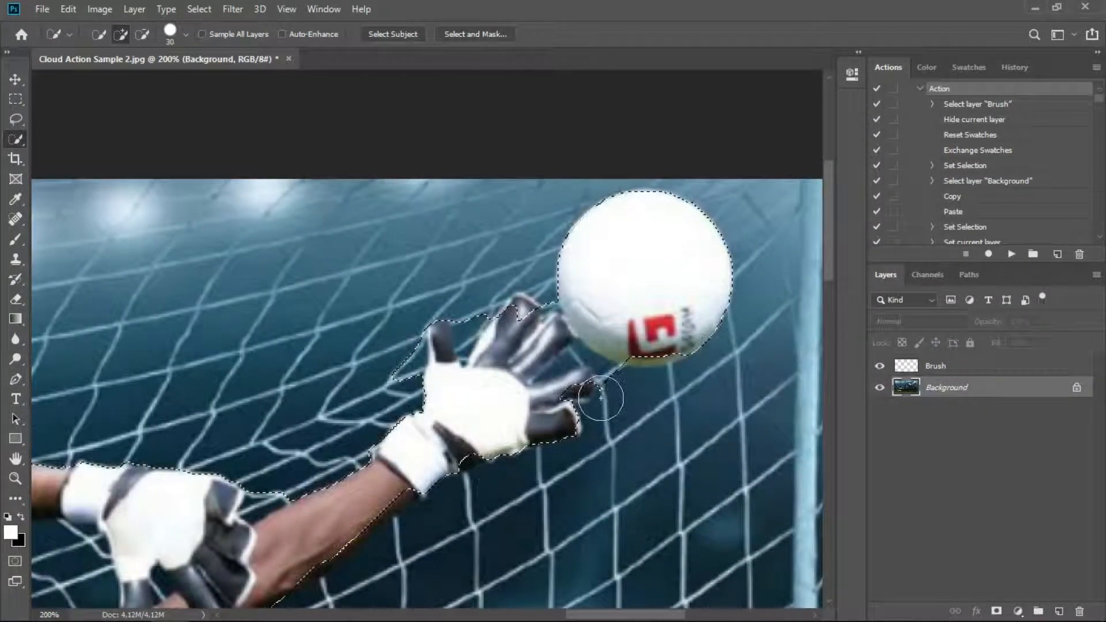
# Remove the net beside the outstretched glove's fingers and above the forearm from the selection.
pyautogui.keyDown('alt'); pyautogui.click(464, 315); pyautogui.keyUp('alt')
pyautogui.keyDown('alt'); pyautogui.click(405, 350); pyautogui.keyUp('alt')
pyautogui.moveTo(357, 416); pyautogui.dragTo(544, 338)
pyautogui.keyDown('alt'); pyautogui.click(460, 403); pyautogui.keyUp('alt')
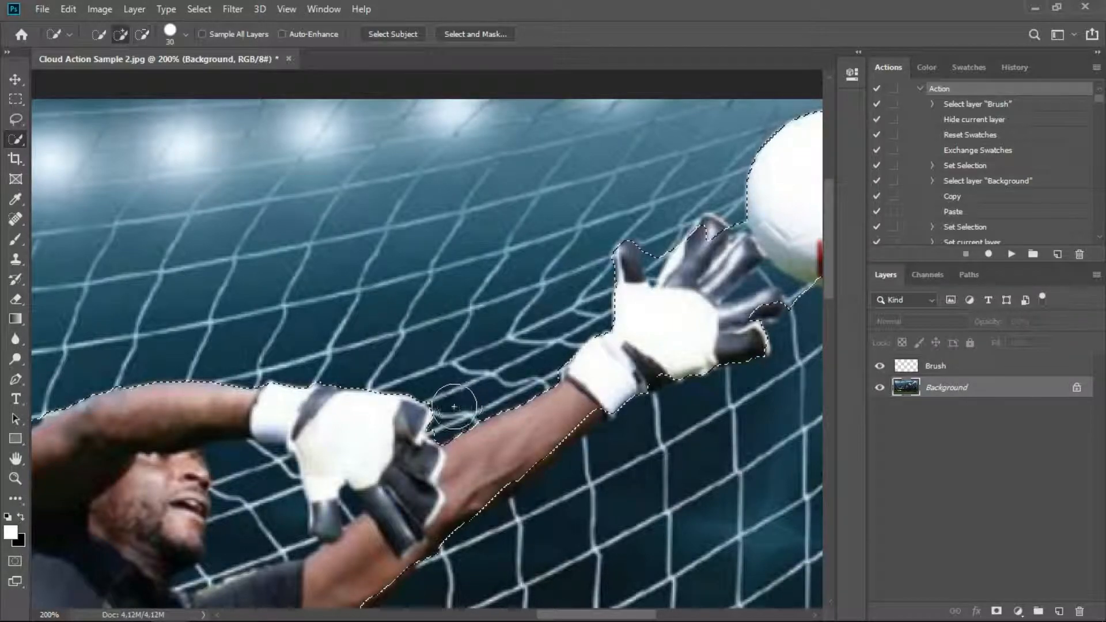
# Subtract the net gap between the face and the bent arm's glove, and add the face and chin back to the selection.
pyautogui.keyDown('alt'); pyautogui.click(256, 501); pyautogui.keyUp('alt')
pyautogui.keyDown('alt'); pyautogui.click(250, 469); pyautogui.keyUp('alt')
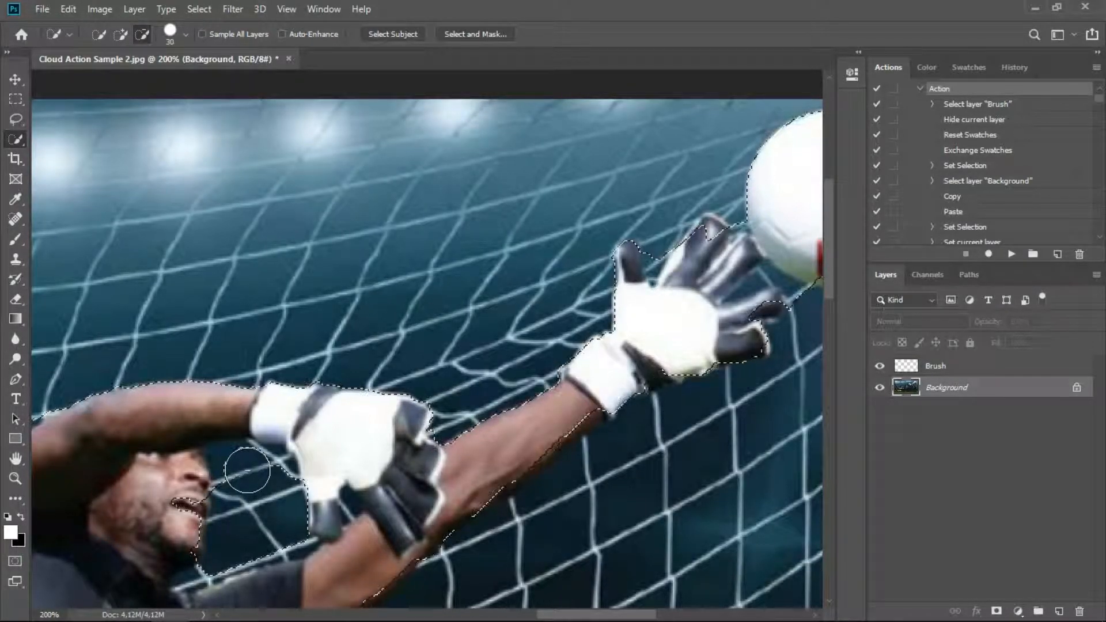
pyautogui.click(181, 484)
pyautogui.click(184, 503)
pyautogui.moveTo(171, 536); pyautogui.dragTo(204, 455)
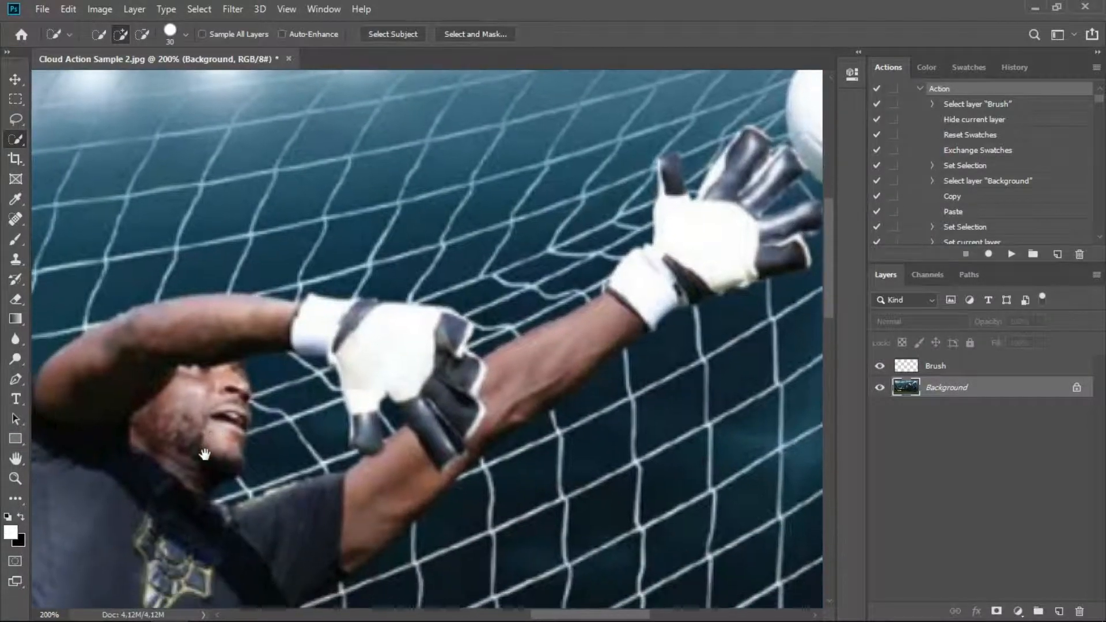
pyautogui.press('alt')
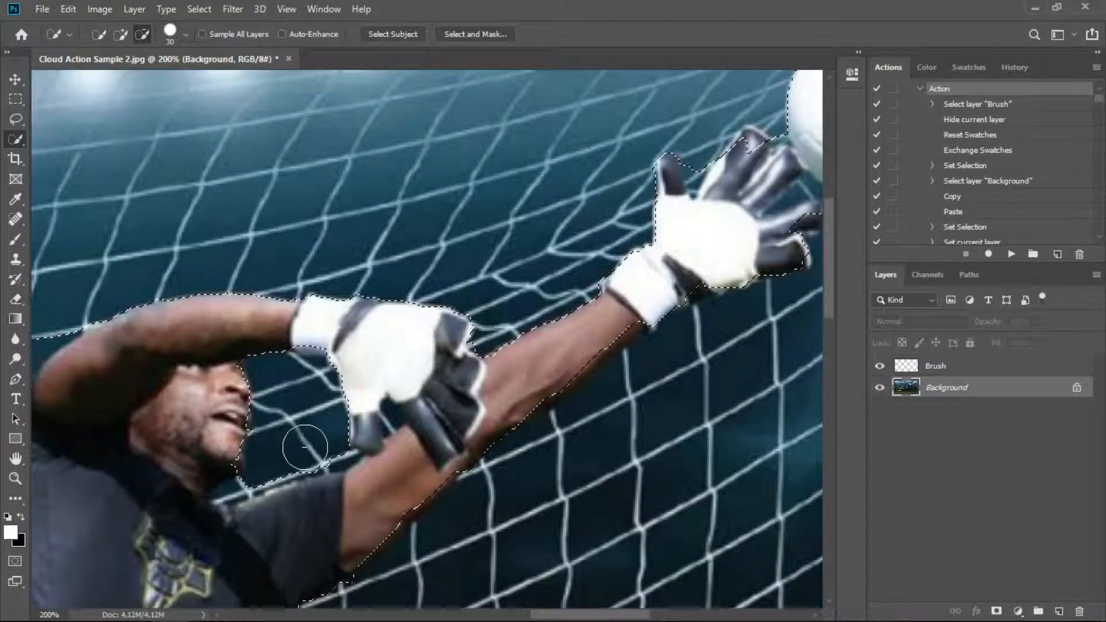
pyautogui.moveTo(318, 446)
pyautogui.mouseDown()
pyautogui.moveTo(305, 461)
pyautogui.moveTo(284, 452)
pyautogui.moveTo(257, 477)
pyautogui.moveTo(221, 481)
pyautogui.moveTo(219, 458)
pyautogui.mouseUp()
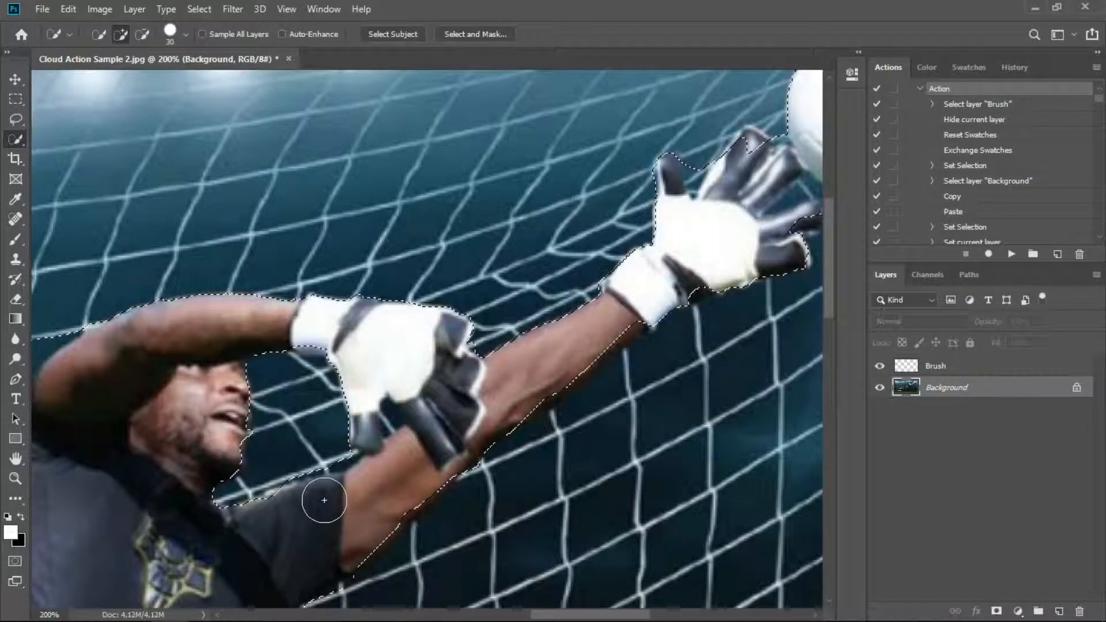
# Subtract the net beside the goalkeeper's bent elbow and shoulder from the selection.
pyautogui.moveTo(260, 449); pyautogui.dragTo(511, 415)
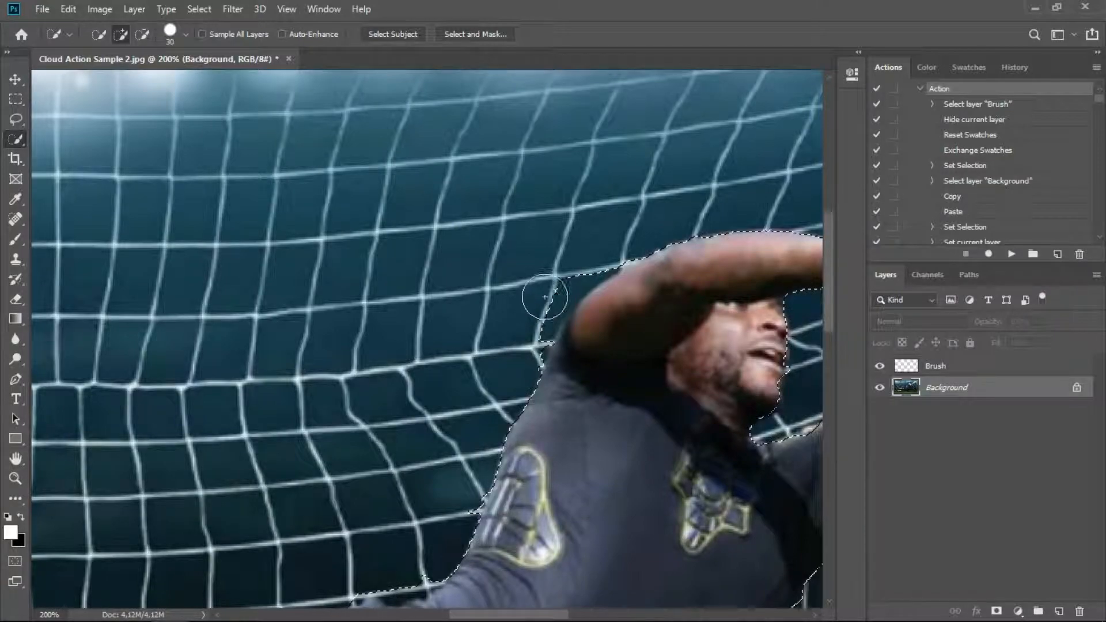
pyautogui.moveTo(541, 302); pyautogui.dragTo(549, 284)
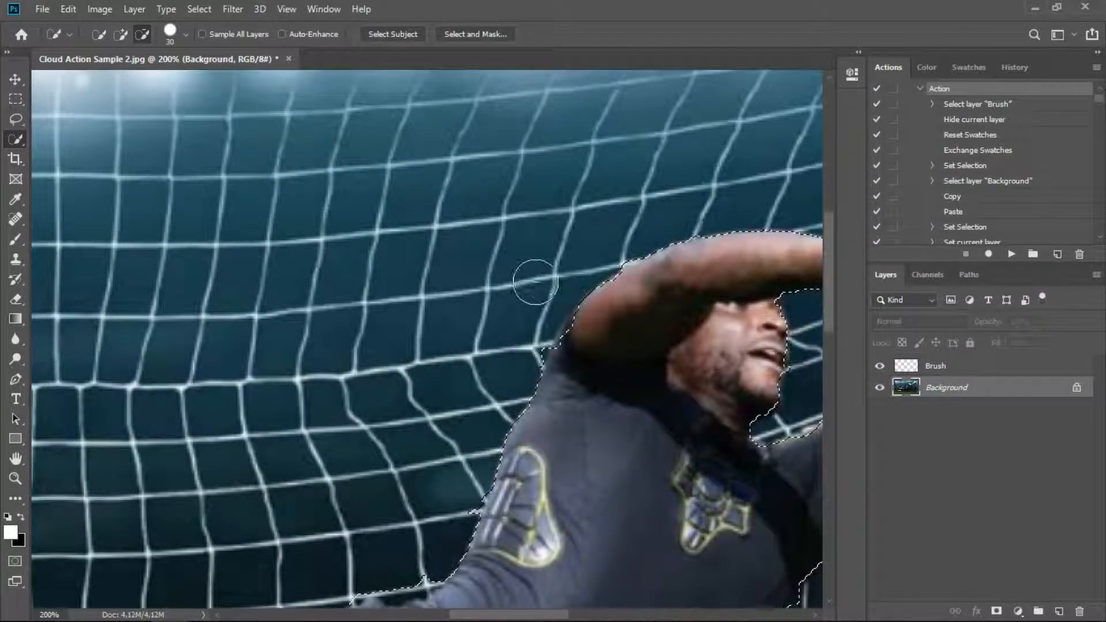
pyautogui.moveTo(385, 457); pyautogui.dragTo(524, 229)
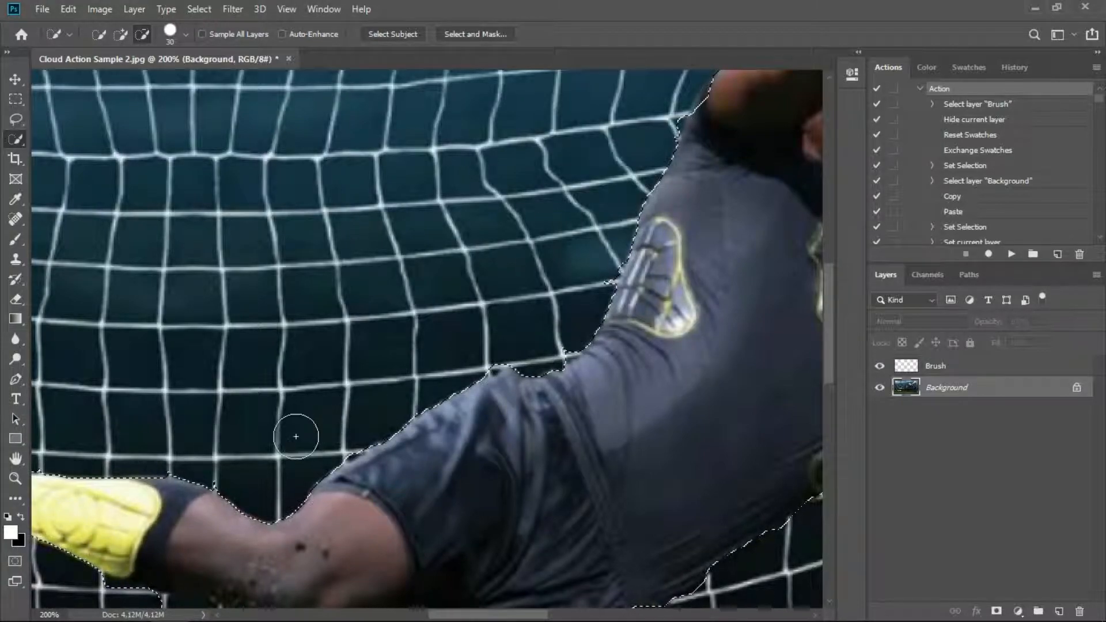
pyautogui.moveTo(291, 432); pyautogui.dragTo(466, 334)
# Subtract the net gap between the goalkeeper's legs and clean up the selection edge along the lower leg.
pyautogui.press('alt')
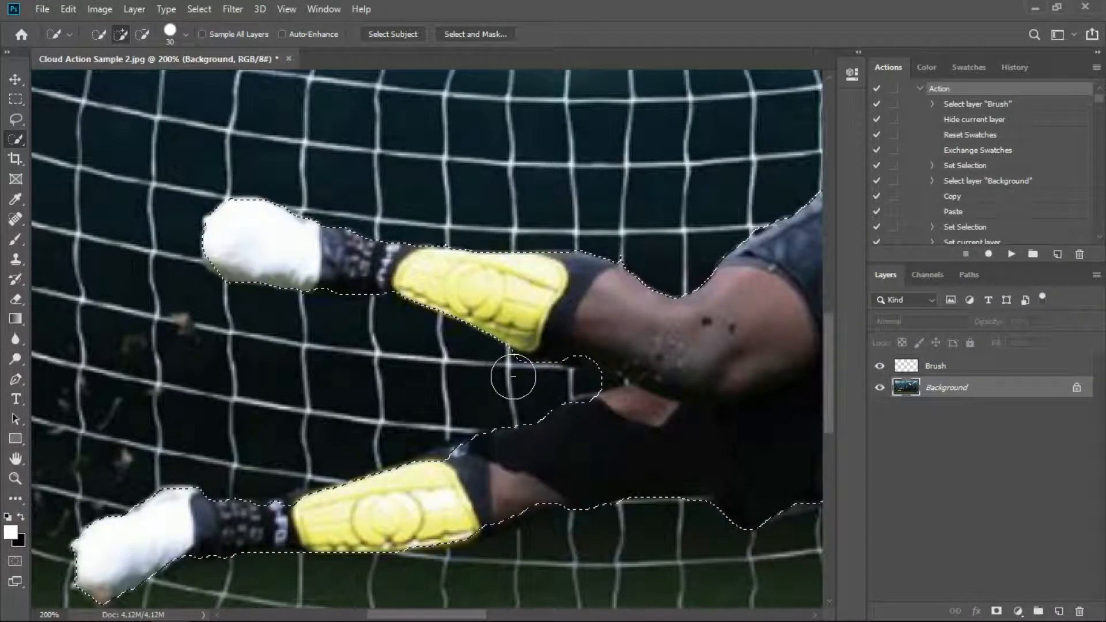
pyautogui.moveTo(641, 394); pyautogui.dragTo(565, 444)
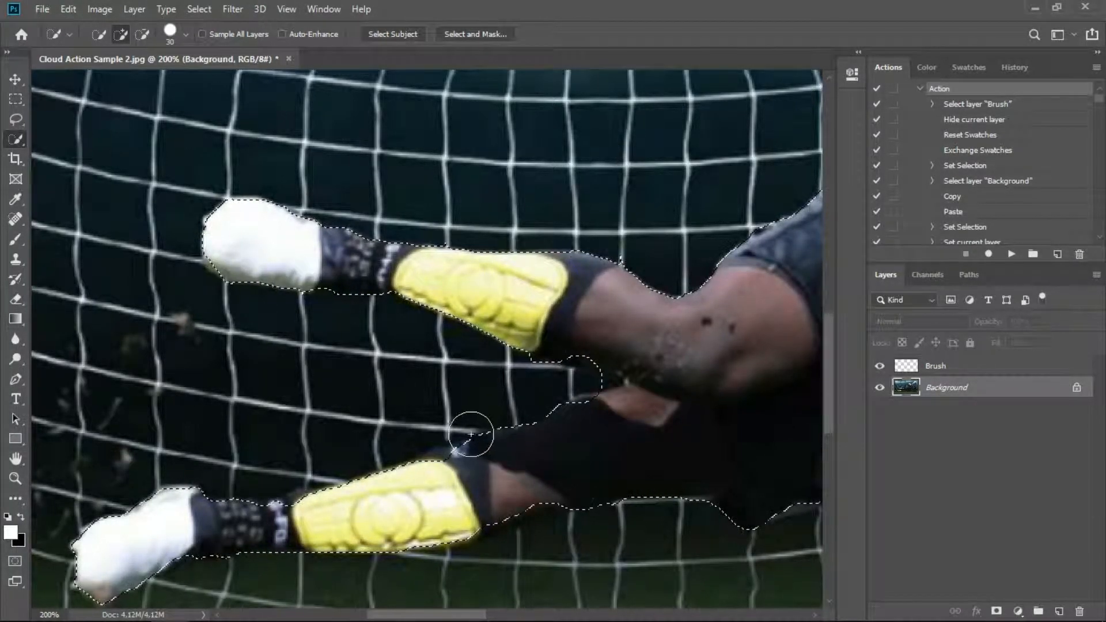
pyautogui.press('alt')
pyautogui.moveTo(473, 434); pyautogui.dragTo(457, 439)
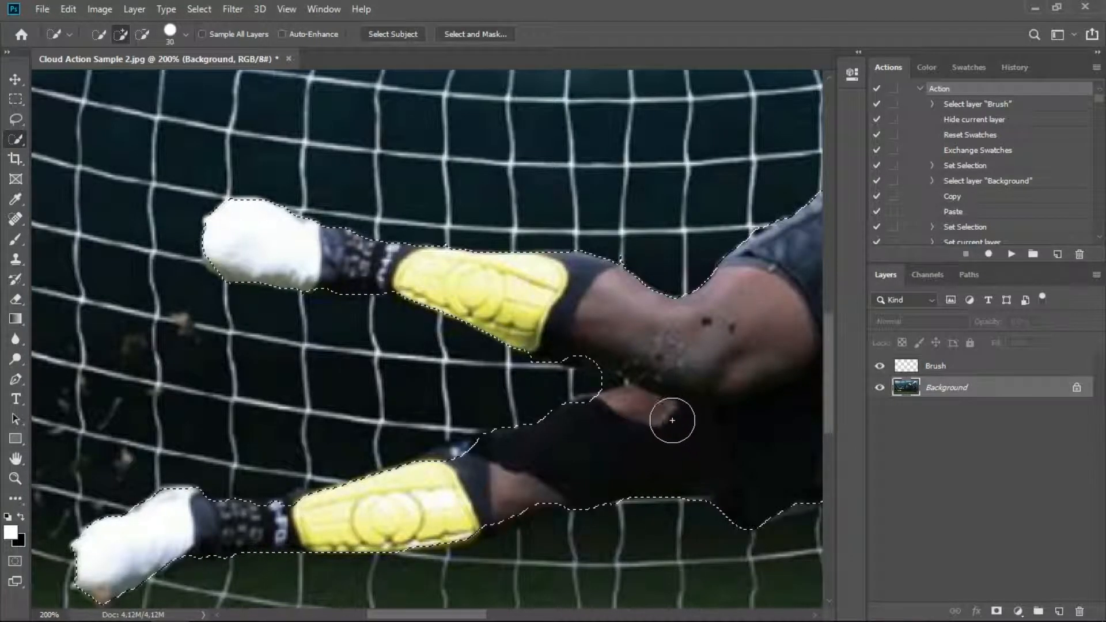
pyautogui.hotkey('ctrl', '-')
pyautogui.hotkey('ctrl', '-')
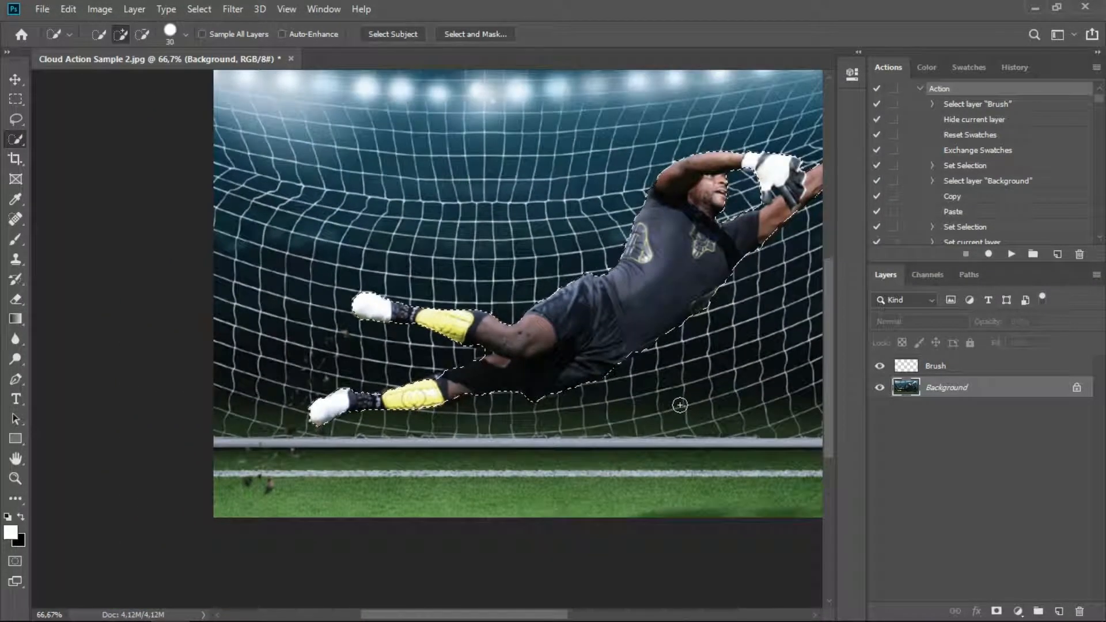
pyautogui.moveTo(707, 333); pyautogui.dragTo(579, 427)
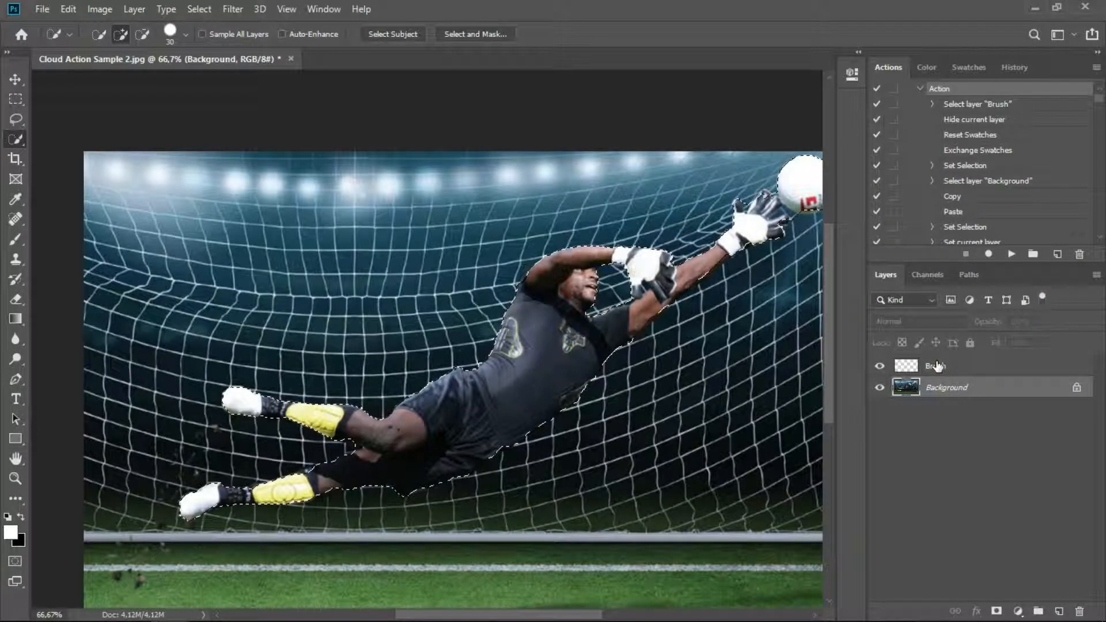
# Make the Brush layer active and set the Brush tool to Hard Round at 158 px with 100% hardness.
pyautogui.click(937, 367)
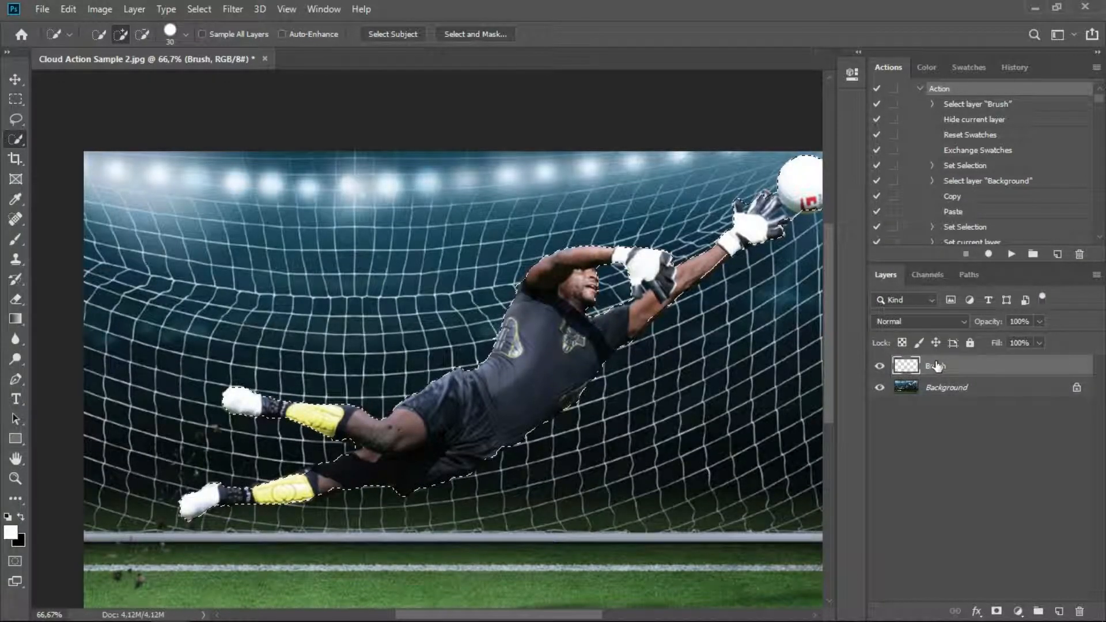
pyautogui.click(14, 238)
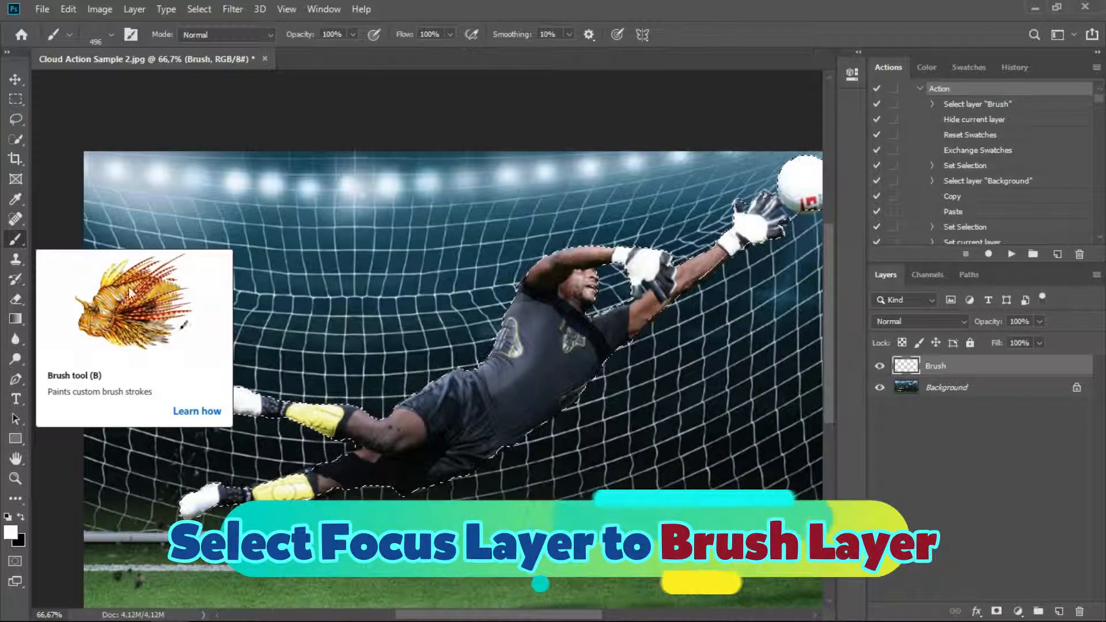
pyautogui.rightClick(231, 249)
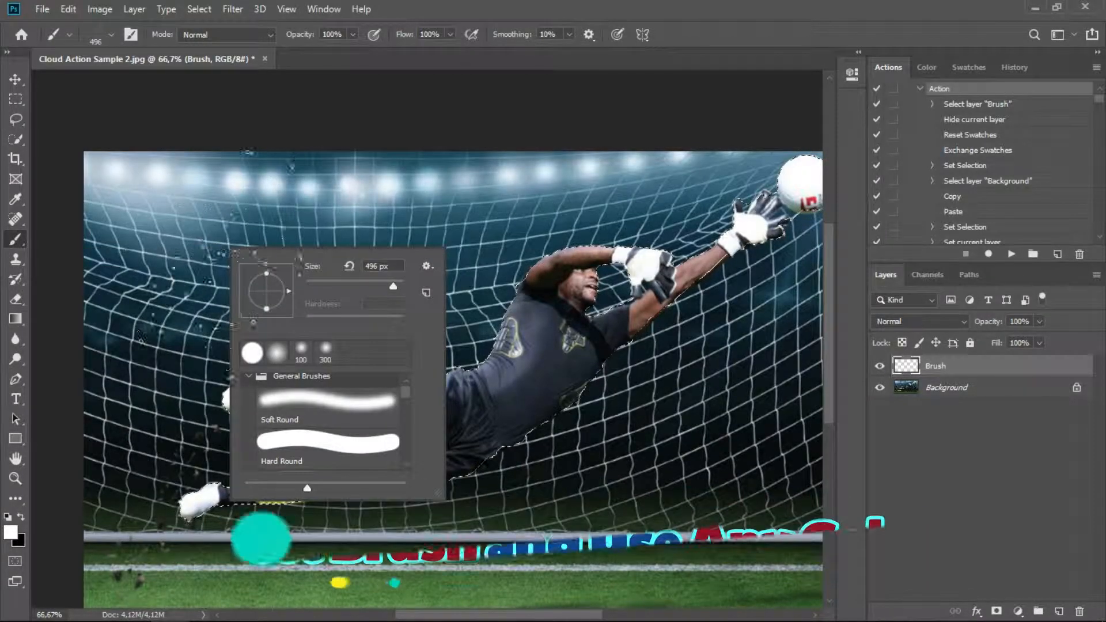
pyautogui.click(317, 441)
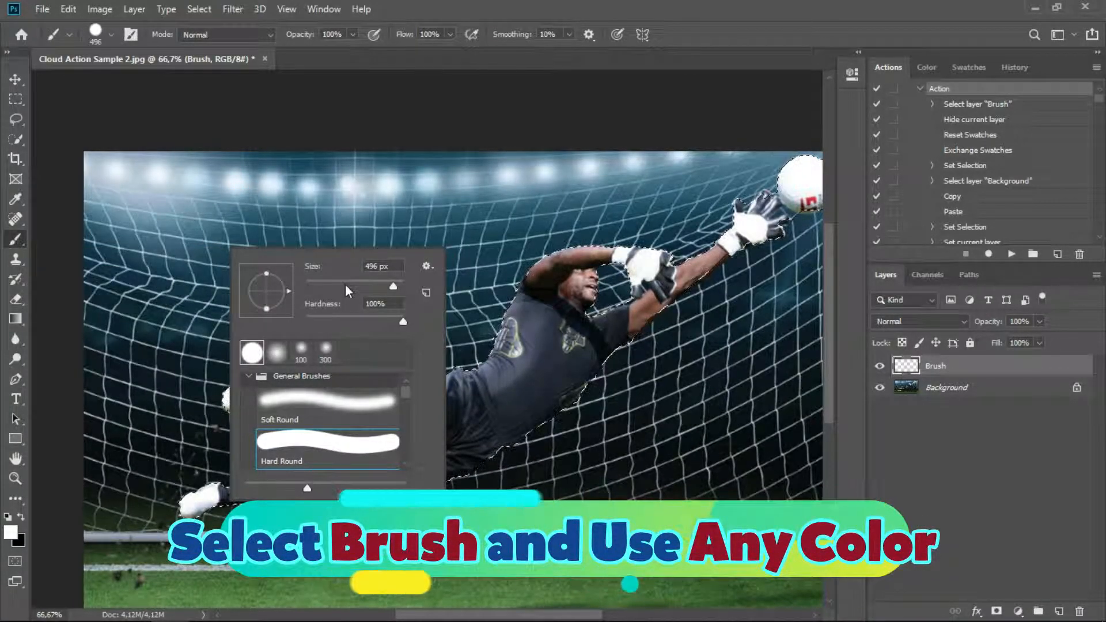
pyautogui.moveTo(344, 282); pyautogui.dragTo(368, 284)
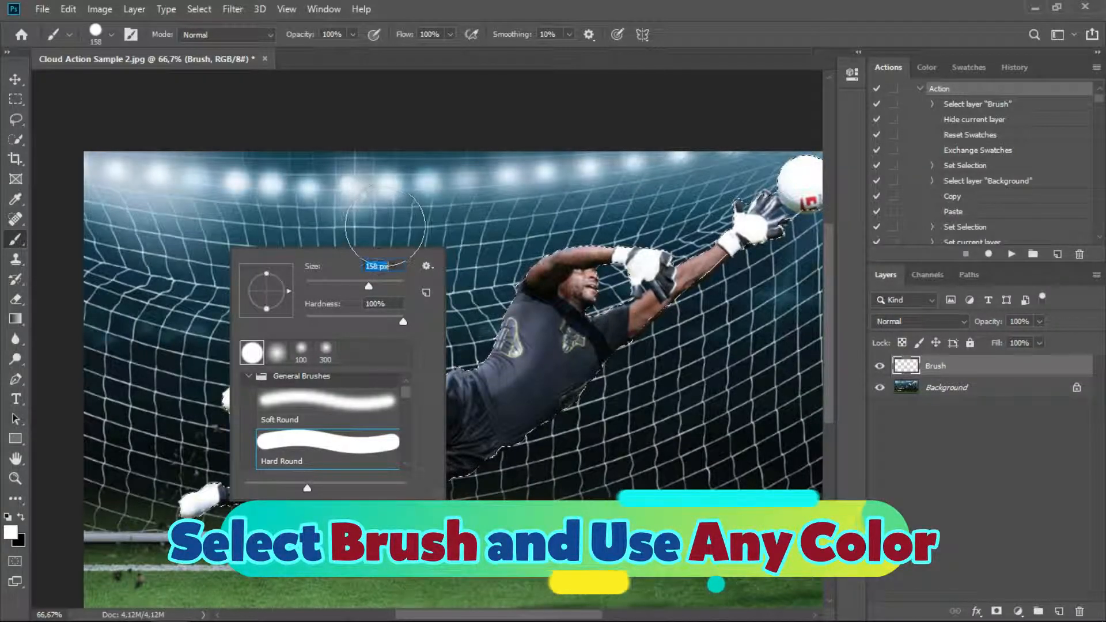
# Set the foreground color to a saturated blue with a hue of 219°.
pyautogui.click(384, 226)
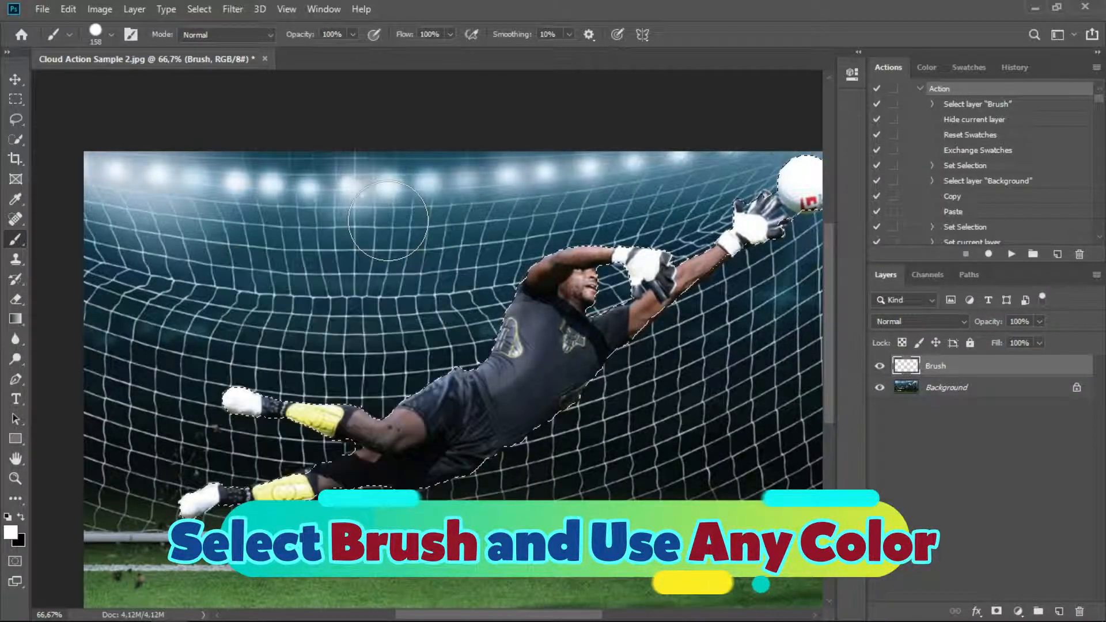
pyautogui.click(11, 533)
pyautogui.click(834, 205)
pyautogui.click(779, 156)
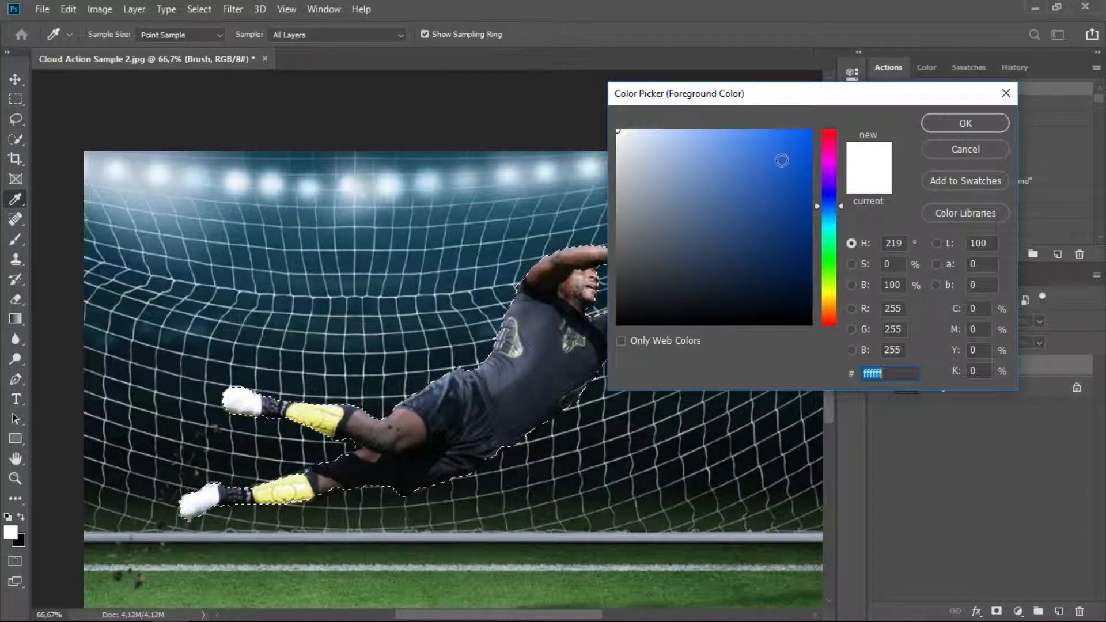
pyautogui.click(949, 125)
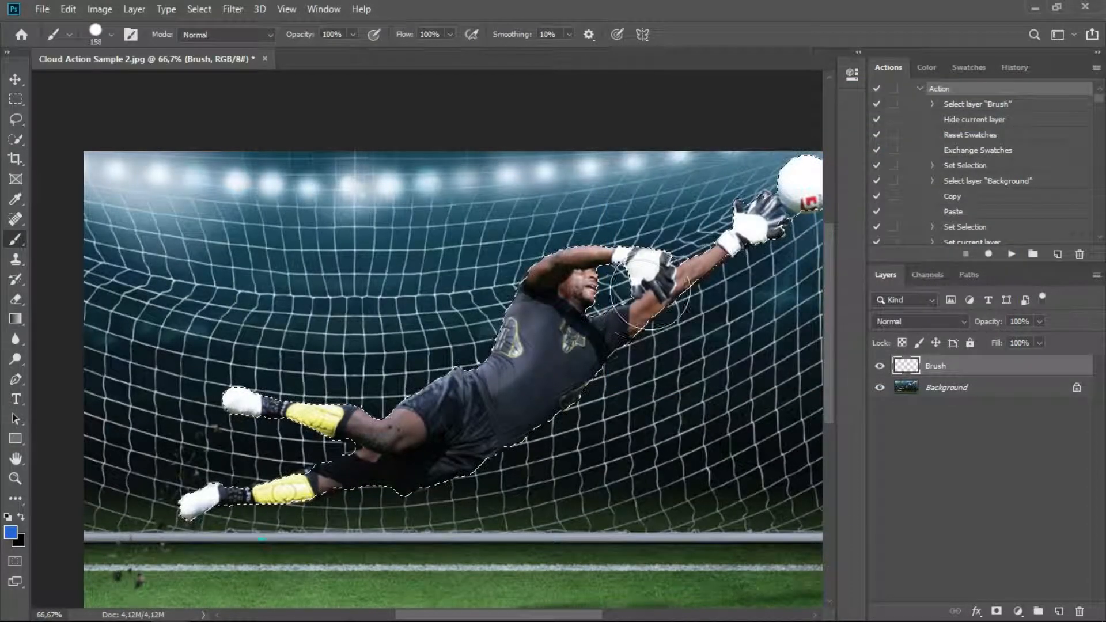
# Paint the whole selected goalkeeper, including his limbs and gloves, and the ball solid blue on the Brush layer.
pyautogui.moveTo(539, 367)
pyautogui.mouseDown()
pyautogui.moveTo(440, 462)
pyautogui.moveTo(509, 422)
pyautogui.moveTo(211, 503)
pyautogui.moveTo(349, 448)
pyautogui.moveTo(350, 421)
pyautogui.moveTo(292, 406)
pyautogui.mouseUp()
pyautogui.moveTo(526, 342)
pyautogui.mouseDown()
pyautogui.moveTo(553, 262)
pyautogui.moveTo(590, 248)
pyautogui.moveTo(633, 254)
pyautogui.moveTo(639, 236)
pyautogui.moveTo(659, 277)
pyautogui.mouseUp()
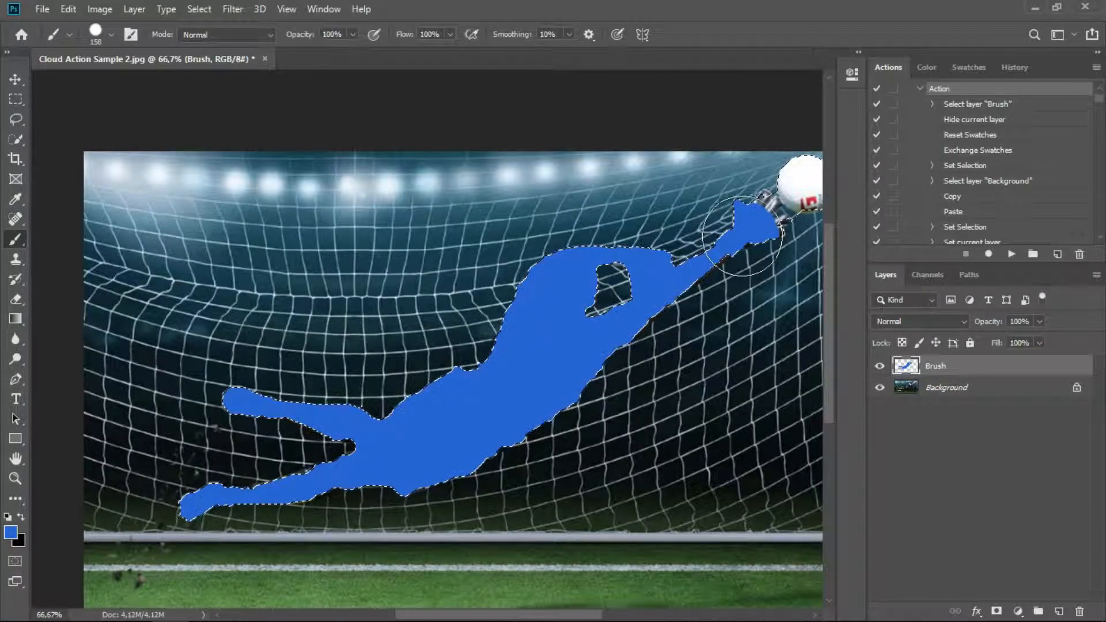
pyautogui.moveTo(748, 240)
pyautogui.mouseDown()
pyautogui.moveTo(768, 246)
pyautogui.moveTo(591, 319)
pyautogui.mouseUp()
pyautogui.press('space')
pyautogui.moveTo(671, 247); pyautogui.dragTo(696, 262)
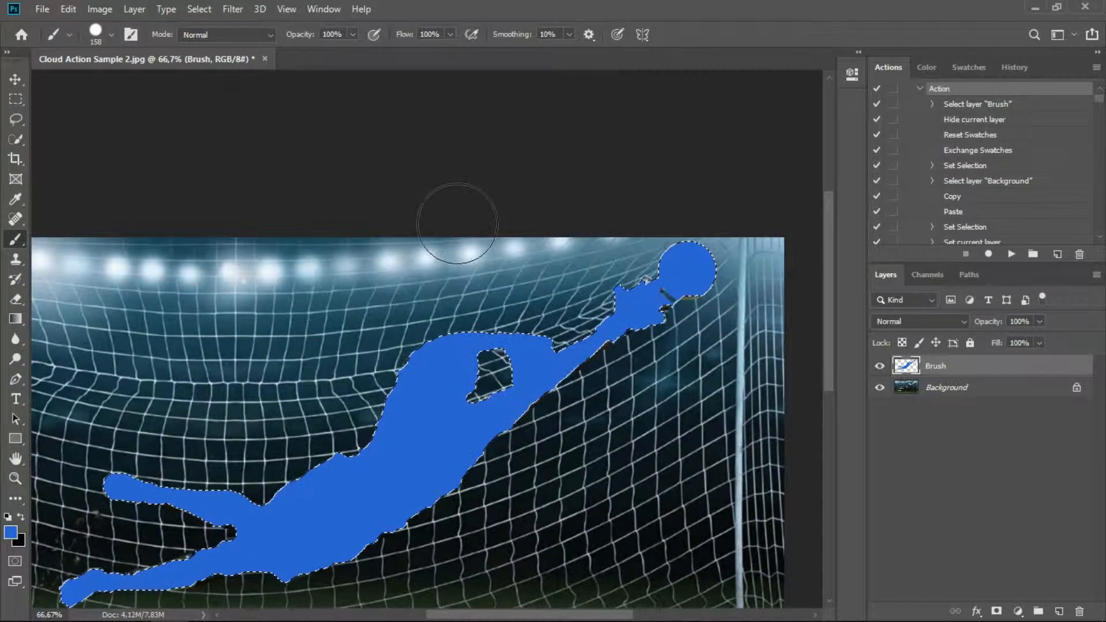
# Deselect the painted goalkeeper and ball, and make sure the Brush layer is the active layer.
pyautogui.click(16, 100)
pyautogui.click(190, 175)
pyautogui.press('space')
pyautogui.moveTo(233, 267); pyautogui.dragTo(301, 185)
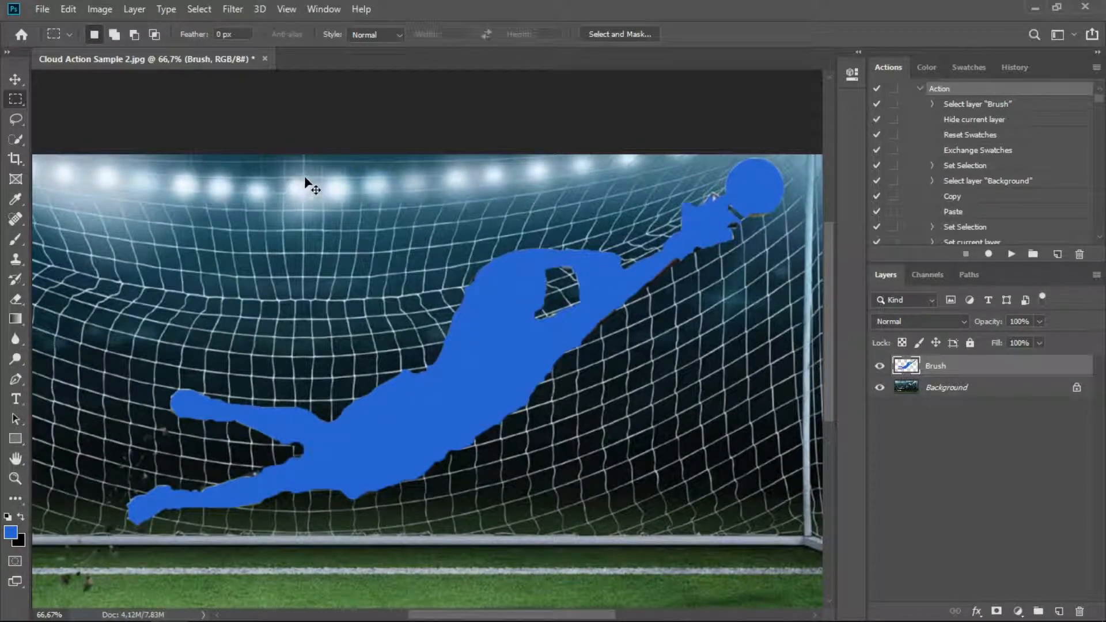
pyautogui.hotkey('ctrl', '-')
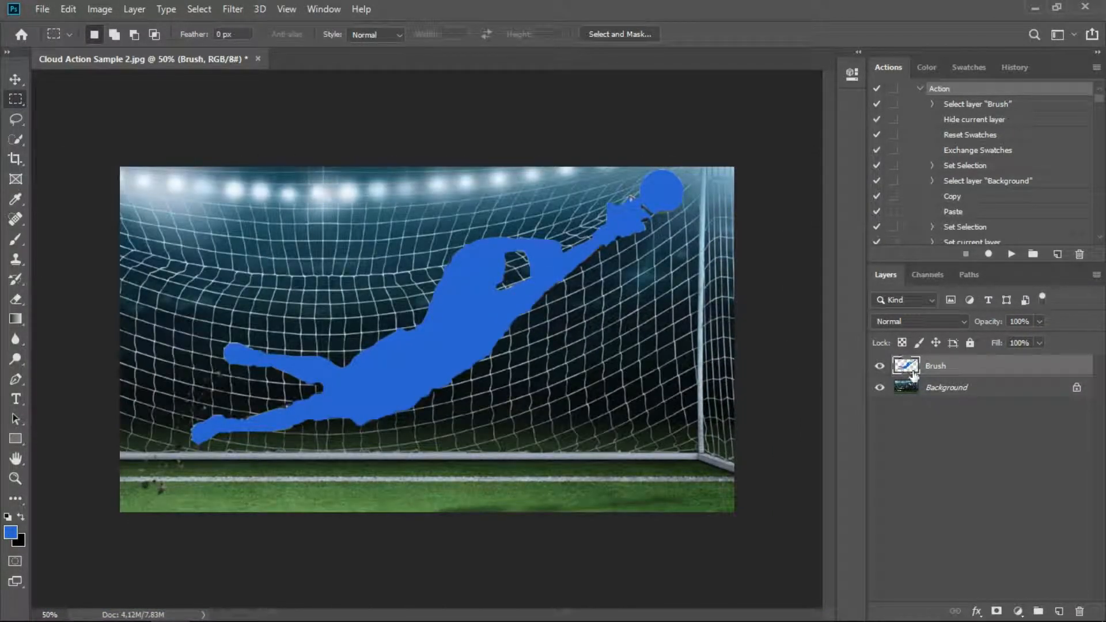
pyautogui.click(951, 397)
pyautogui.click(957, 372)
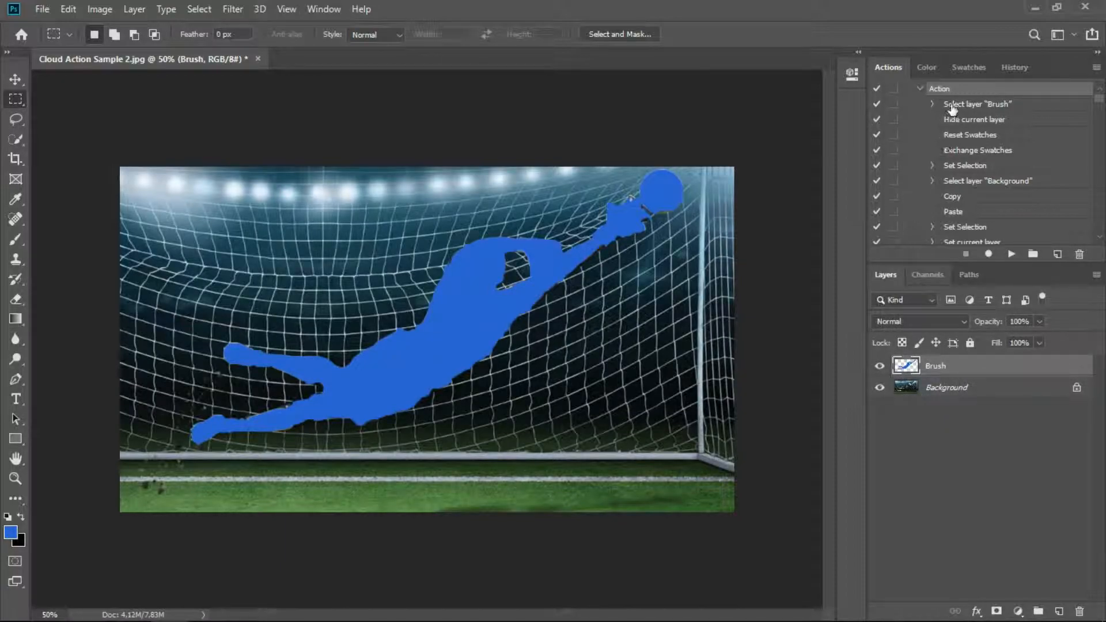
# Play Action from the Color Smoke Action set, continuing past the unavailable Set command.
pyautogui.click(920, 88)
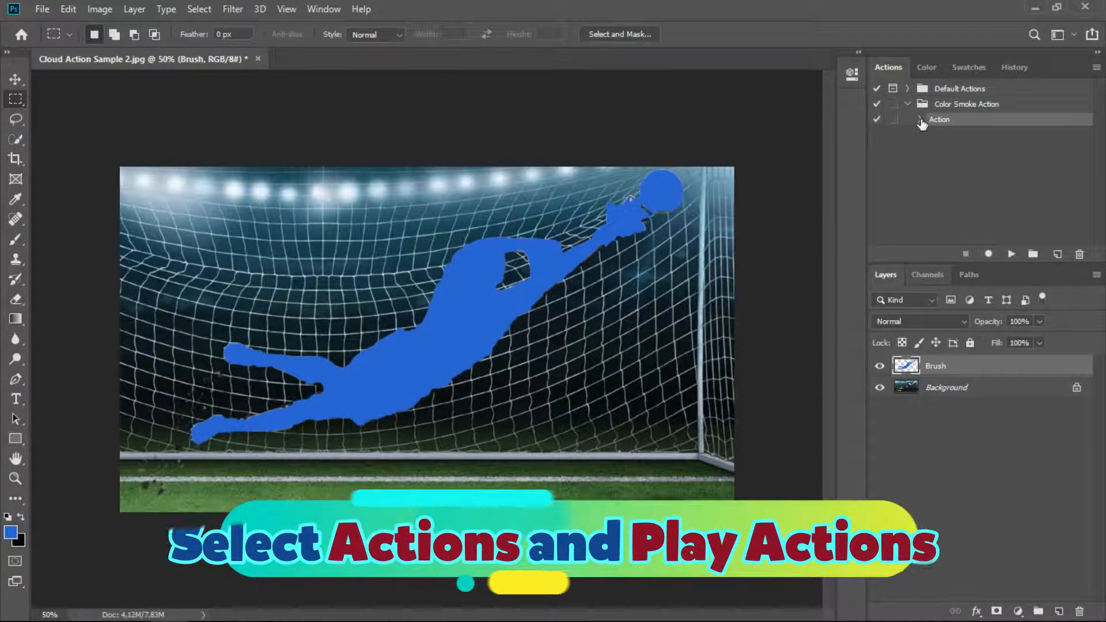
pyautogui.click(937, 105)
pyautogui.click(940, 120)
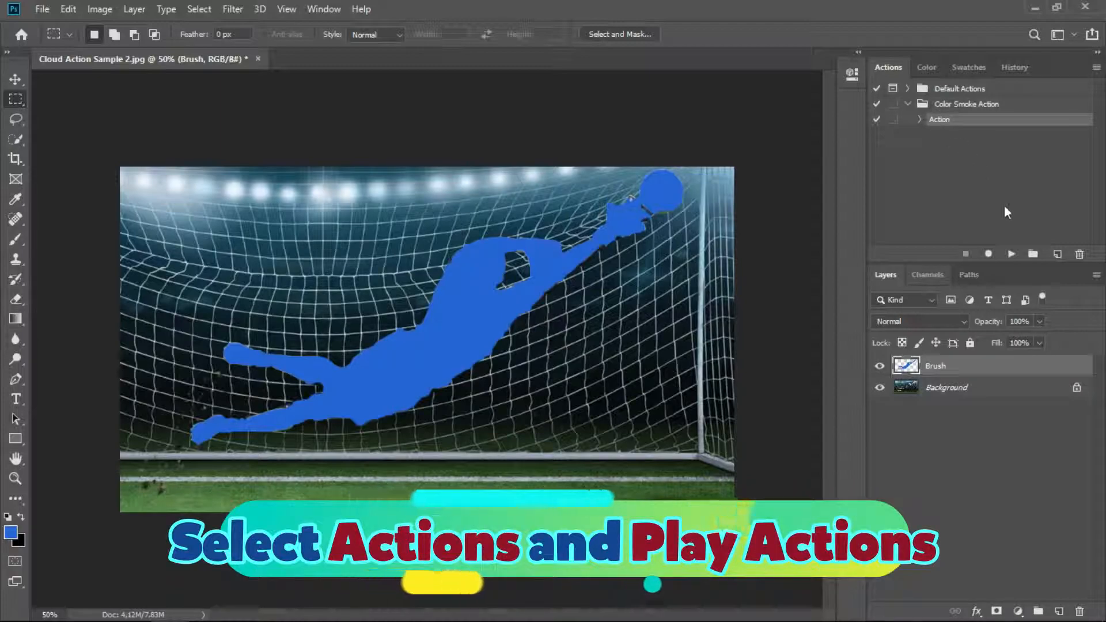
pyautogui.click(920, 120)
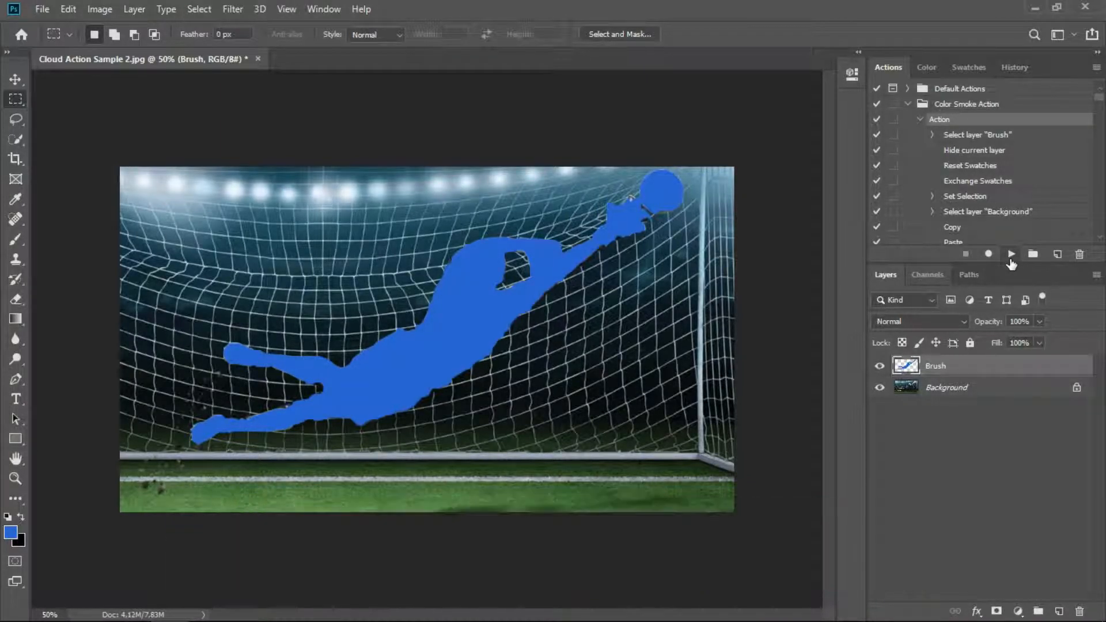
pyautogui.click(1011, 255)
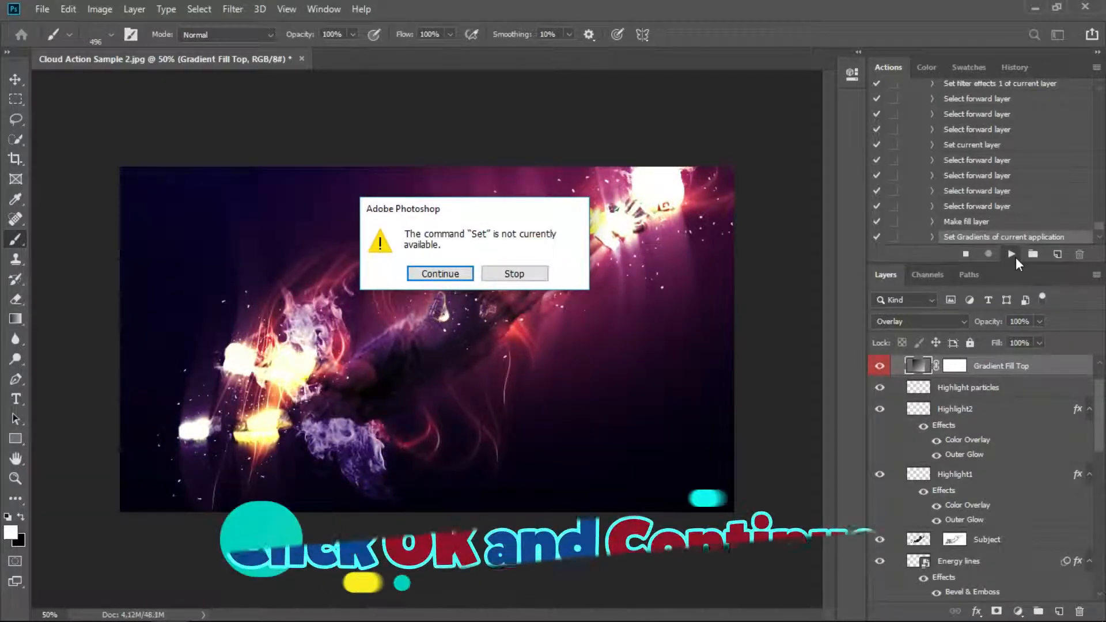
pyautogui.click(440, 274)
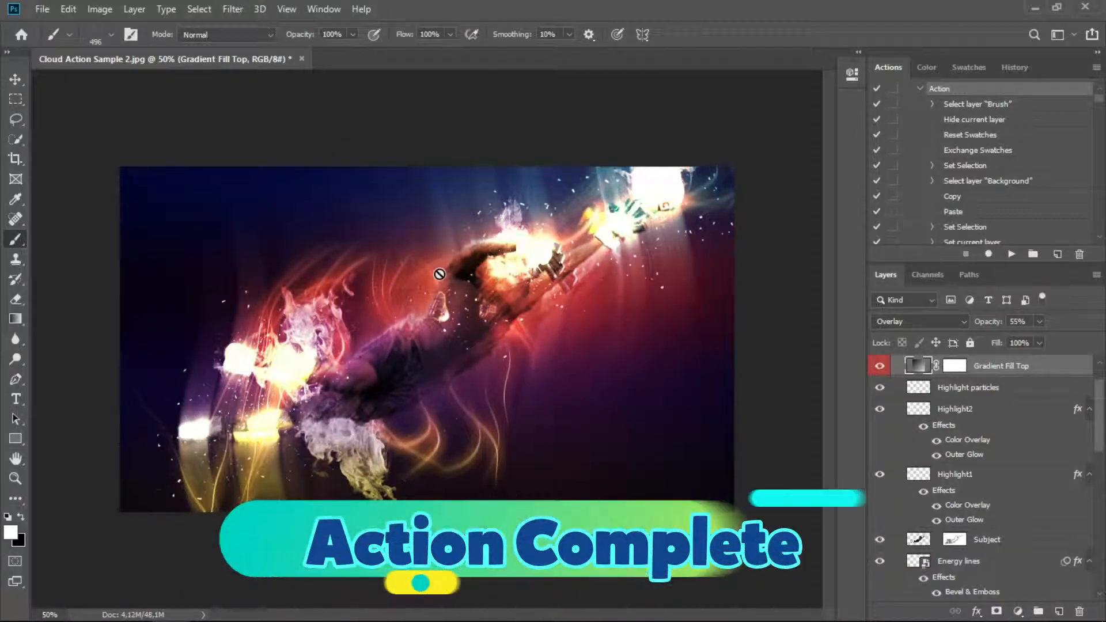
# Open the gradient settings of the Gradient Fill Top layer and set the gradient angle to 132,17°.
pyautogui.doubleClick(917, 367)
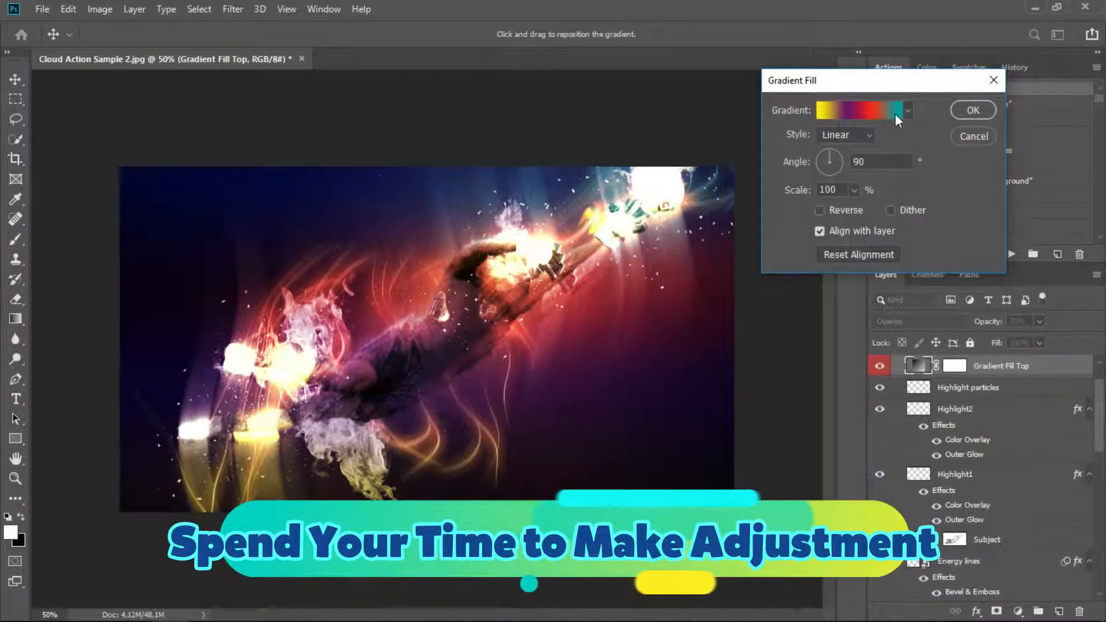
pyautogui.click(824, 161)
pyautogui.moveTo(821, 165); pyautogui.dragTo(834, 167)
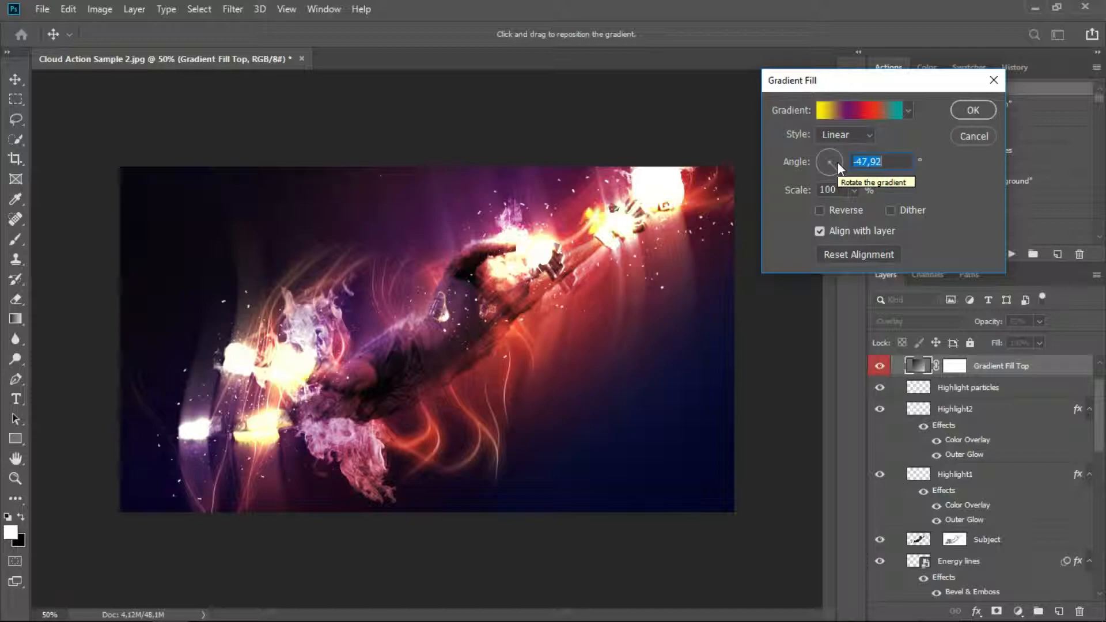
pyautogui.click(820, 152)
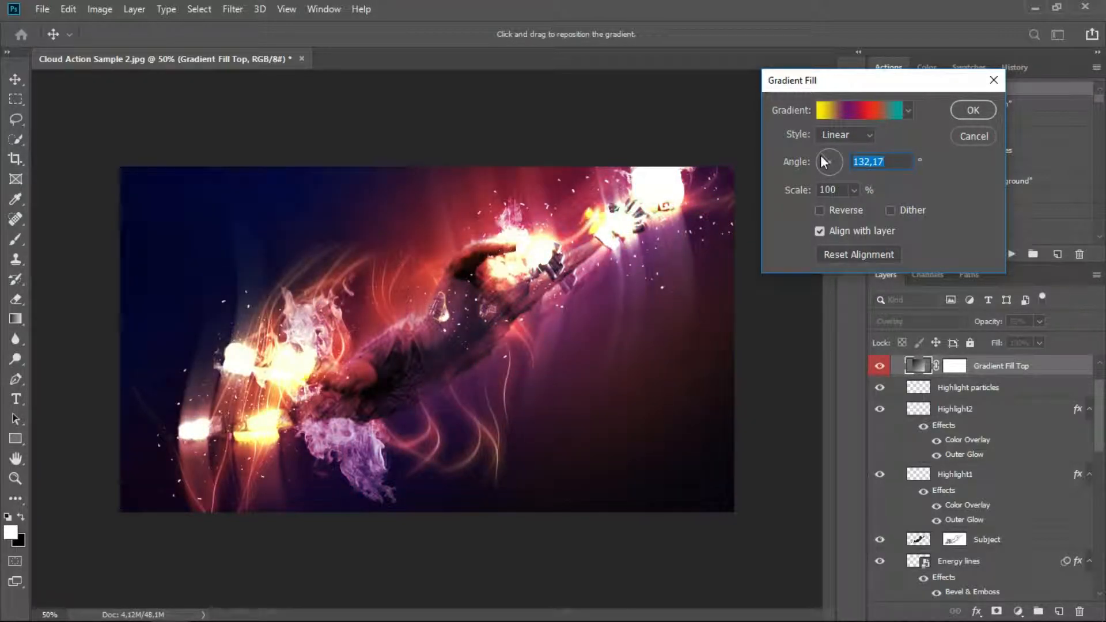
# Try the Spectrum, Chrome and Copper gradient presets on Gradient Fill Top, and apply Blue, Yellow, Blue.
pyautogui.click(896, 116)
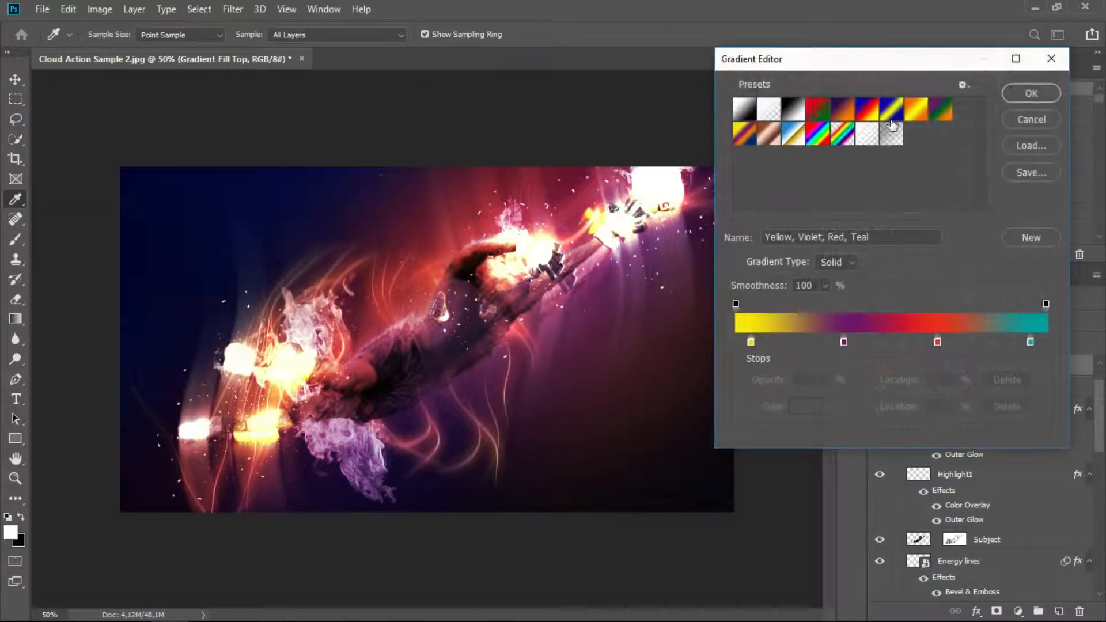
pyautogui.click(817, 134)
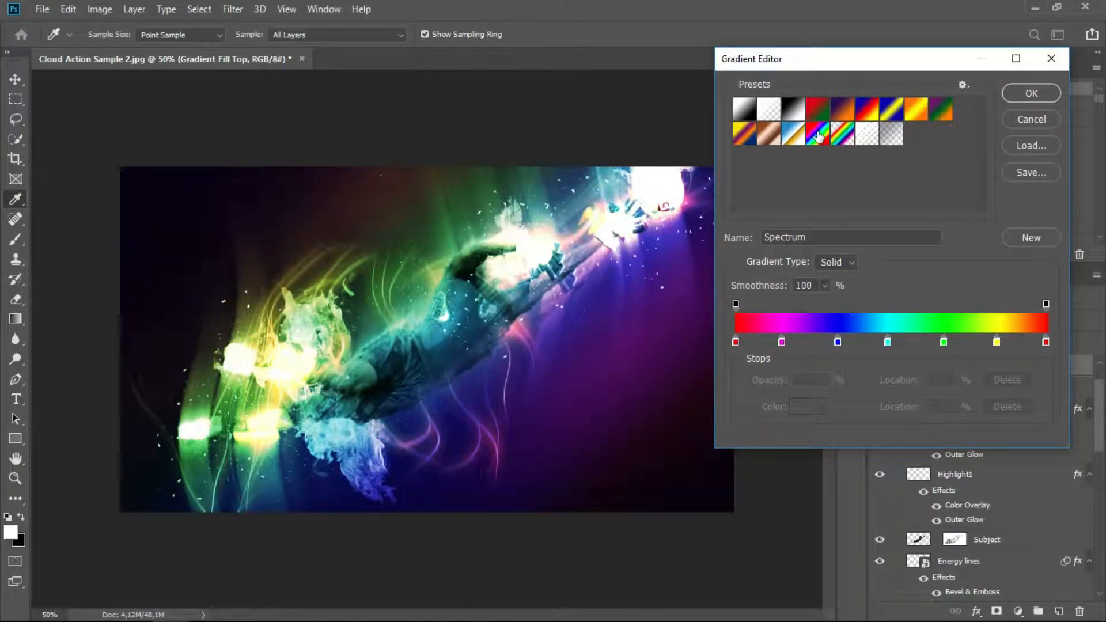
pyautogui.click(790, 139)
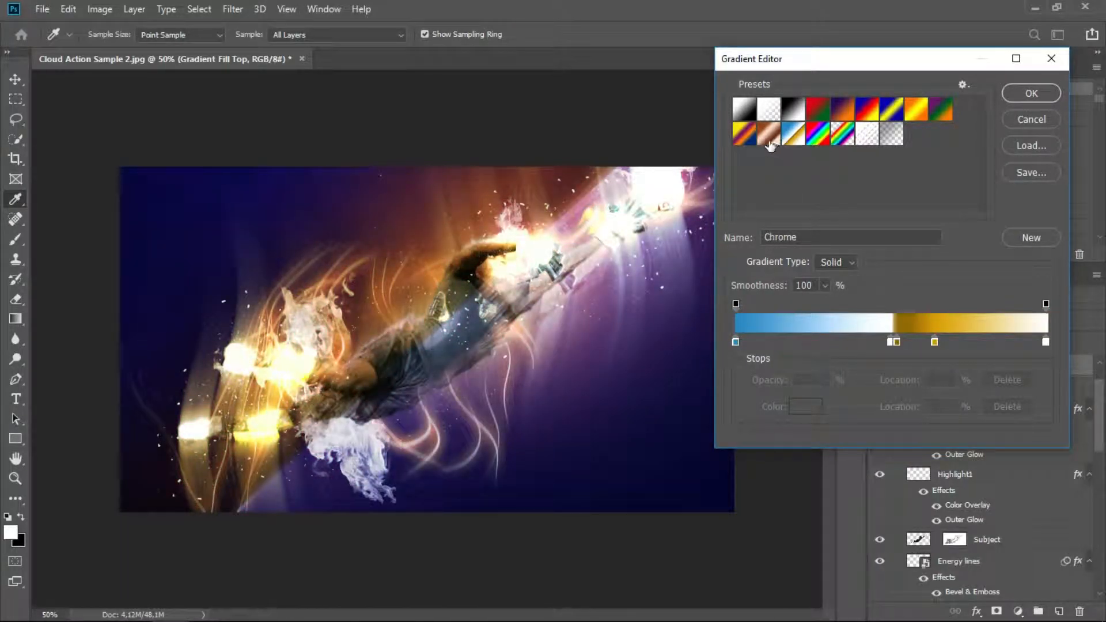
pyautogui.click(768, 137)
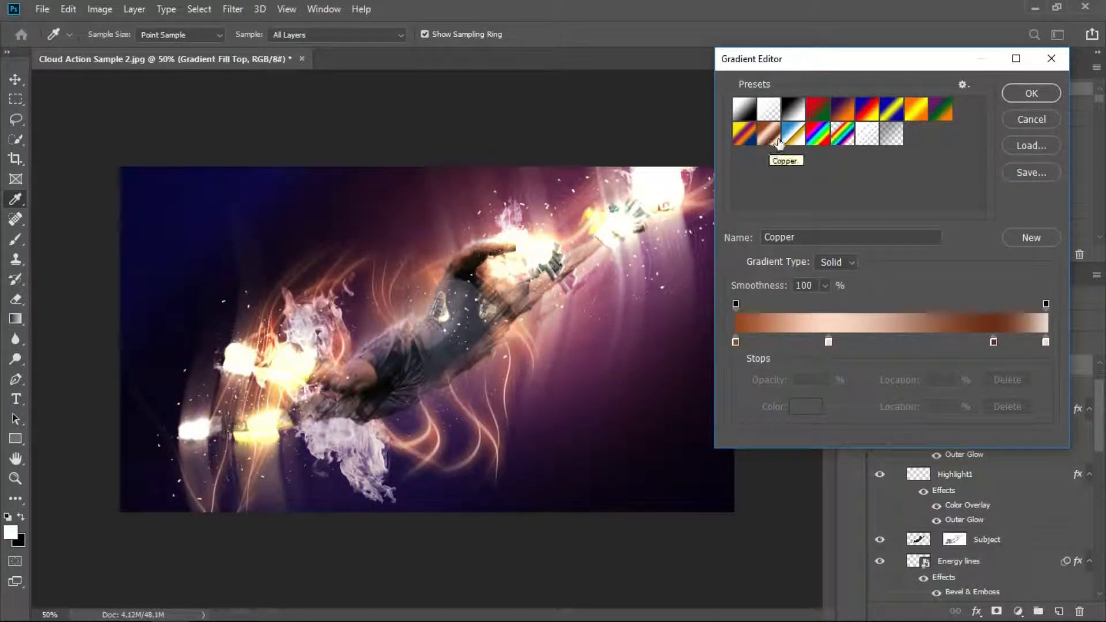
pyautogui.click(884, 118)
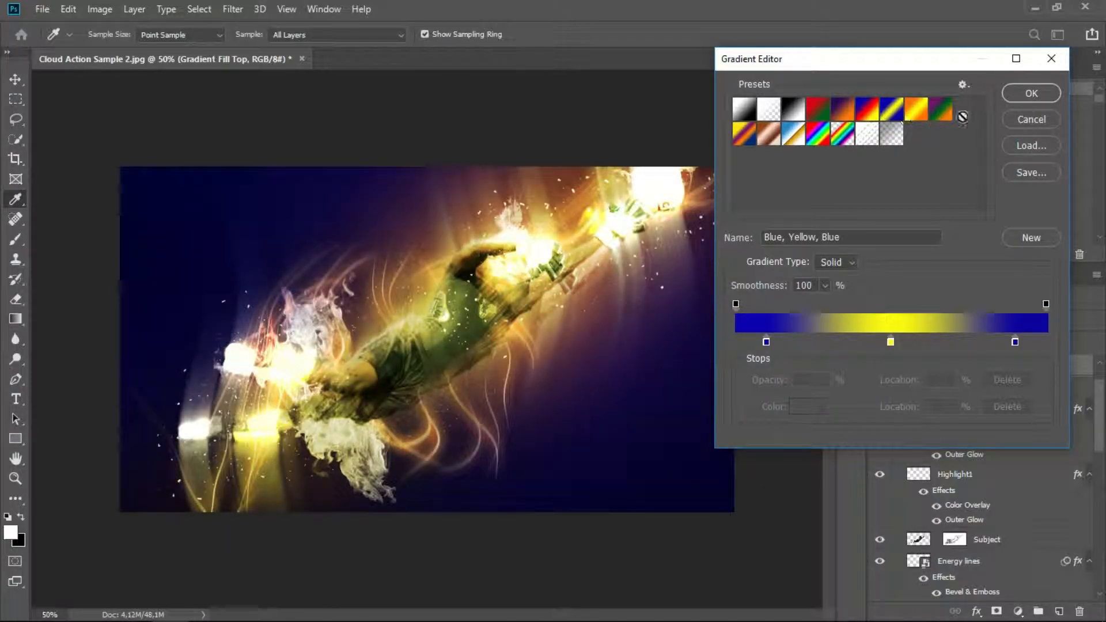
pyautogui.click(1011, 92)
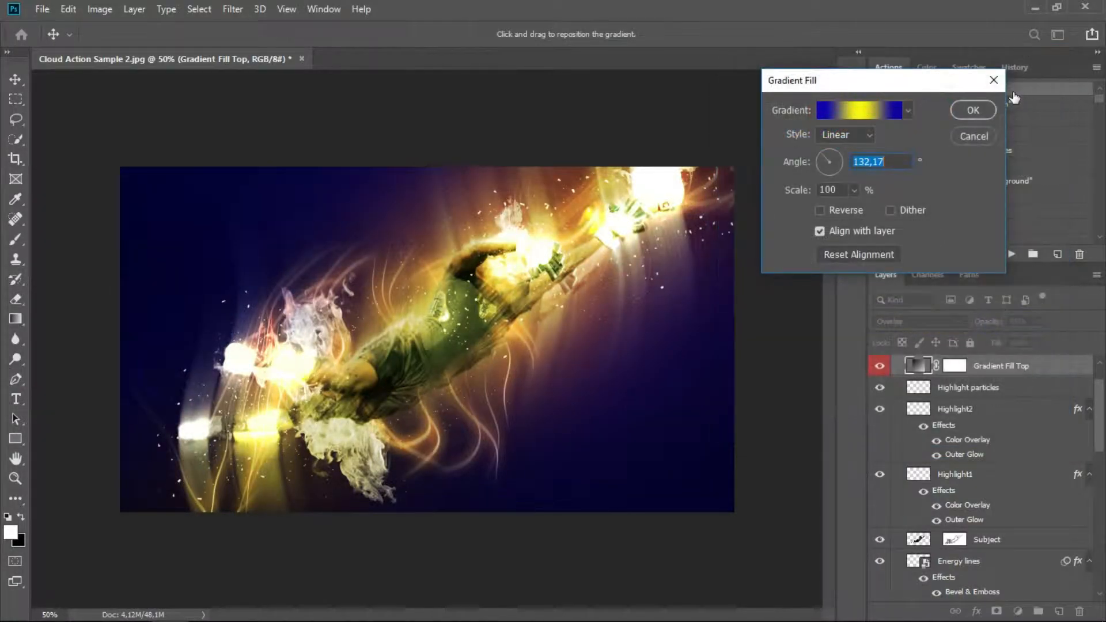
pyautogui.click(975, 110)
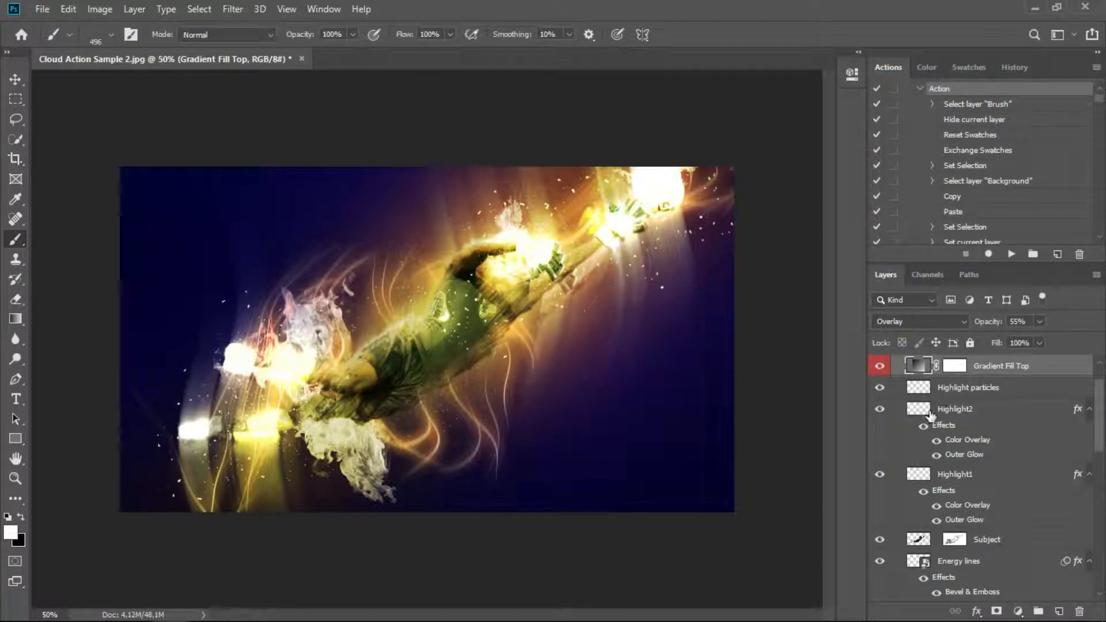
# Toggle the visibility of the Highlight2, Highlight1, Subject, Energy lines and Subject energy layers to examine each one's effect.
pyautogui.click(880, 414)
pyautogui.click(880, 412)
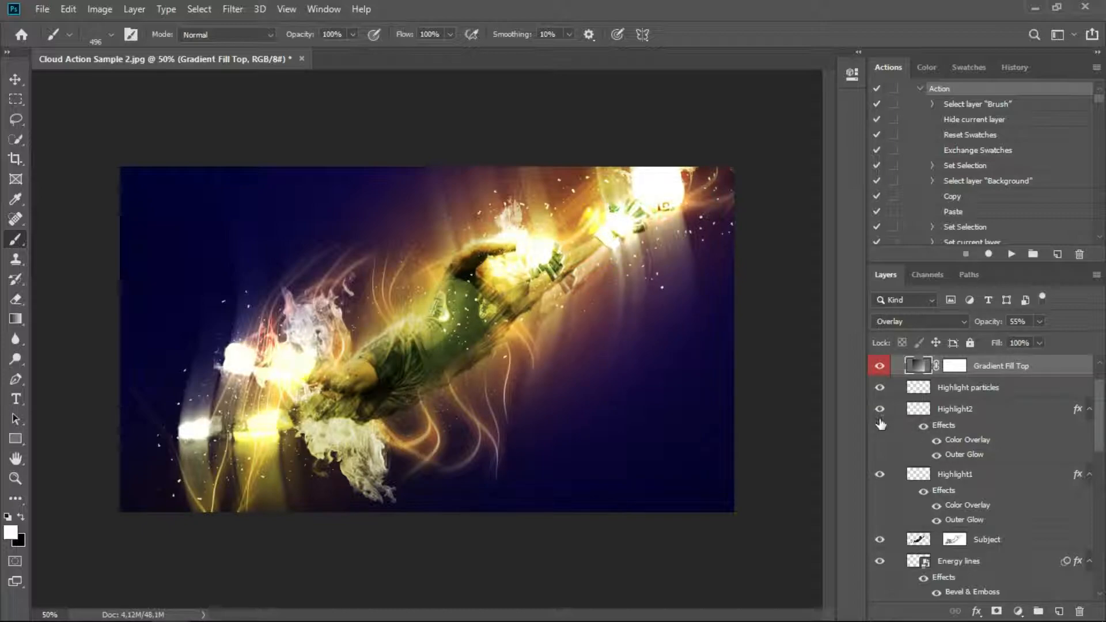
pyautogui.click(881, 475)
pyautogui.scroll(-3, 883, 470)
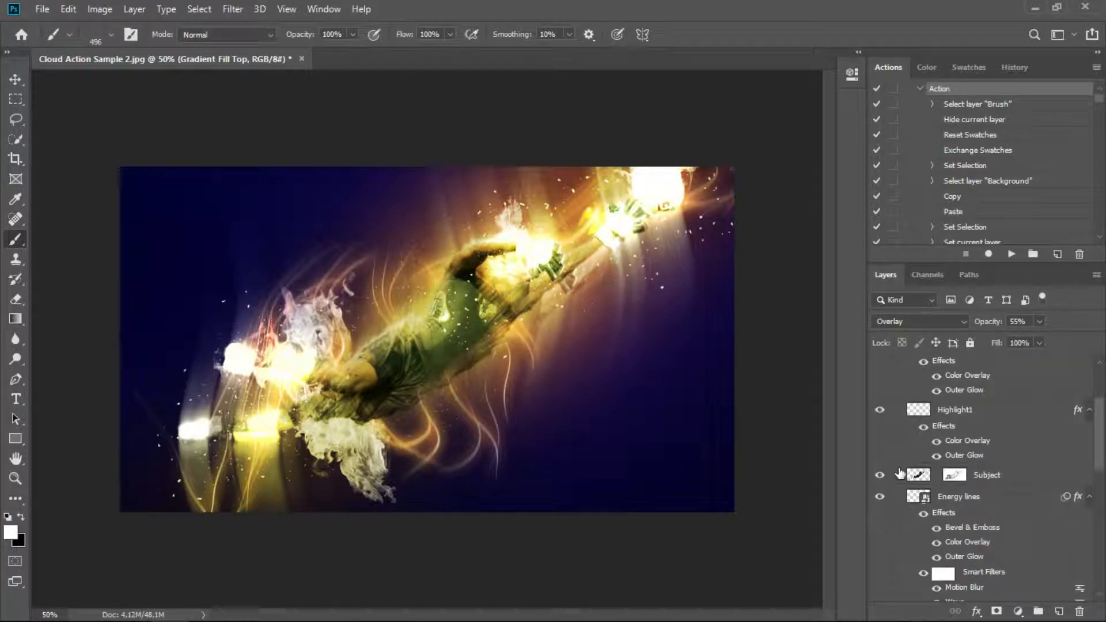
pyautogui.click(883, 456)
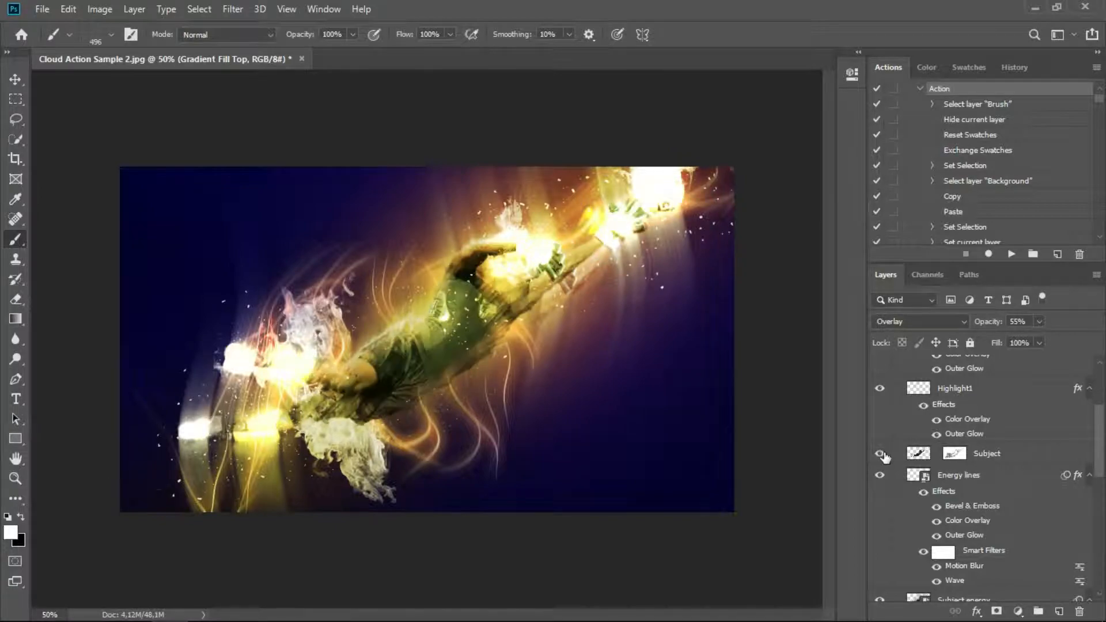
pyautogui.scroll(-2, 885, 463)
pyautogui.click(880, 433)
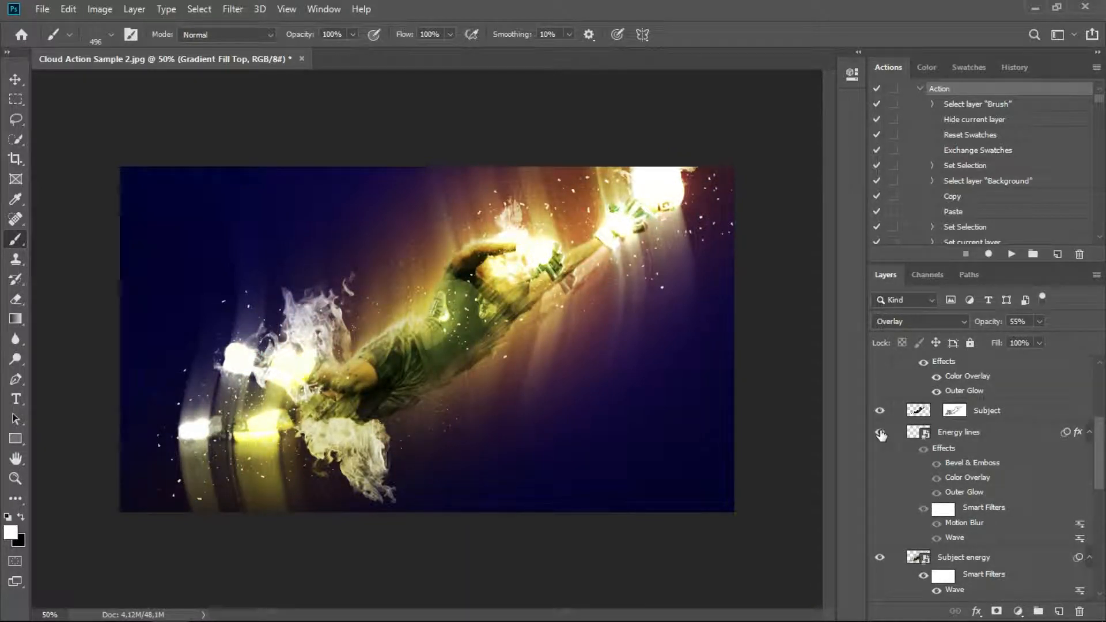
pyautogui.click(880, 433)
pyautogui.scroll(-2, 884, 436)
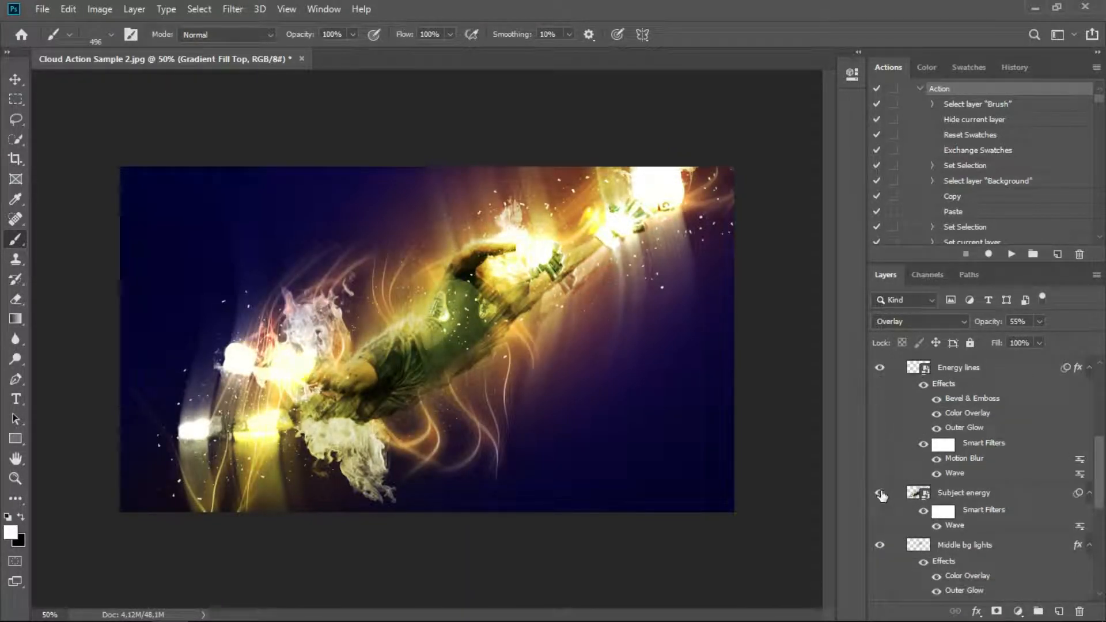
pyautogui.click(880, 499)
# Examine what the Middle bg lights and White smoke layers contribute by hiding and showing them.
pyautogui.scroll(-2, 885, 493)
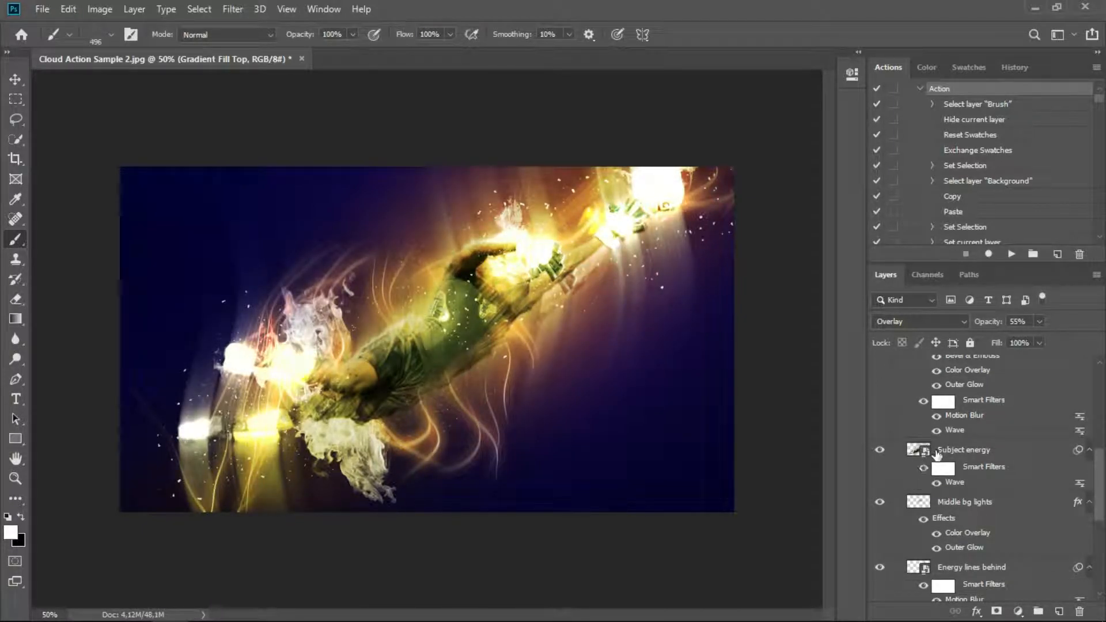
pyautogui.scroll(-2, 897, 464)
pyautogui.click(878, 461)
pyautogui.click(878, 461)
pyautogui.scroll(-2, 885, 469)
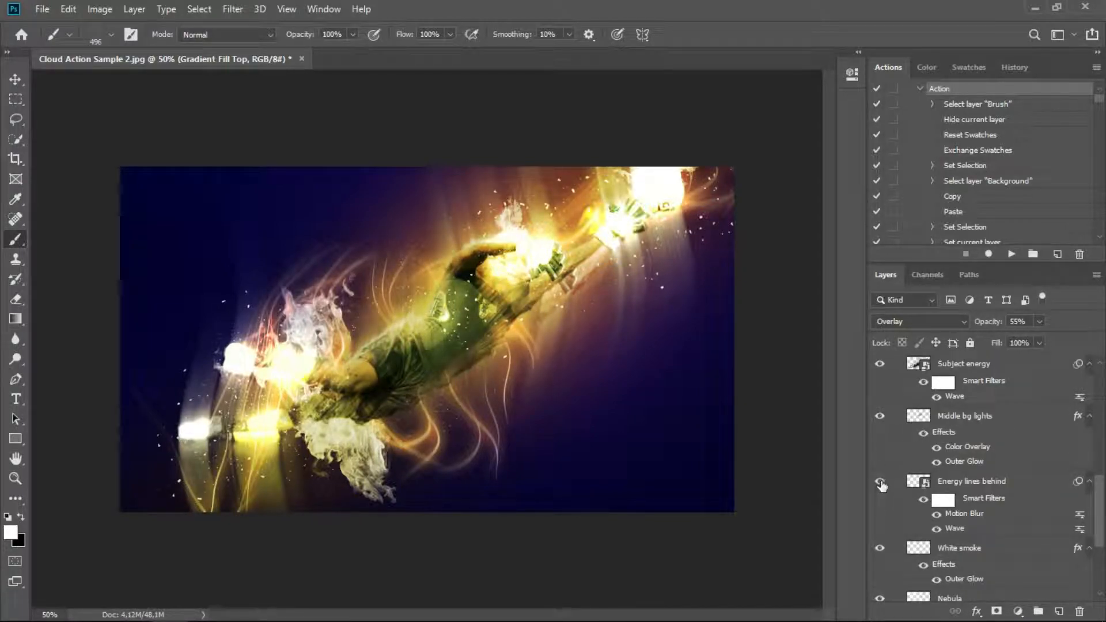
pyautogui.scroll(-2, 882, 485)
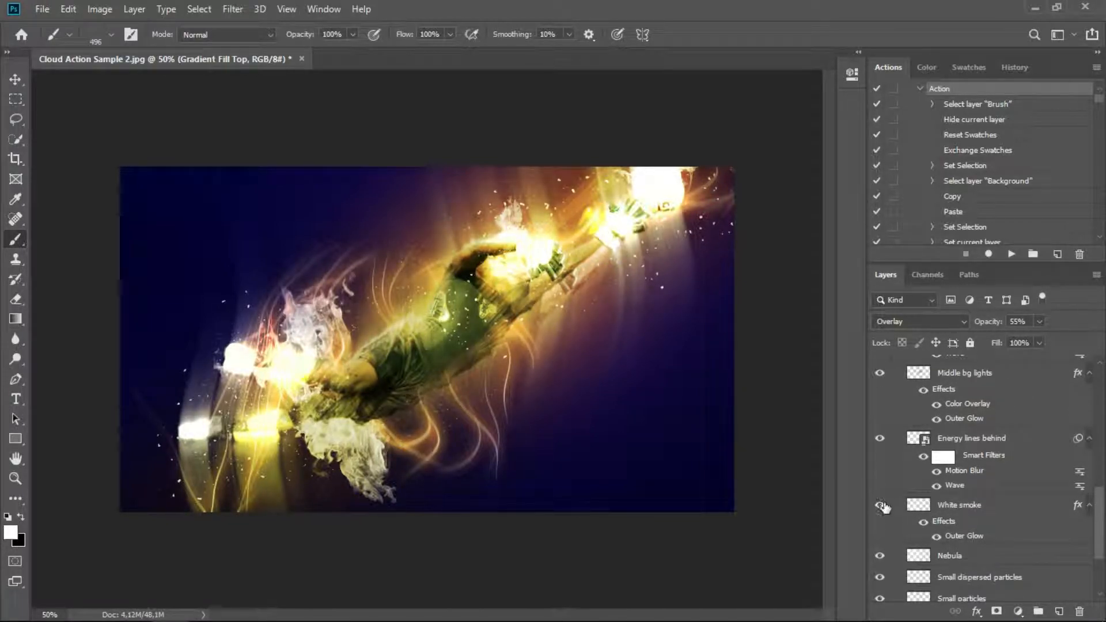
pyautogui.click(883, 505)
pyautogui.click(883, 505)
# Hide the Nebula layer, and compare the image with and without the Background glow layer.
pyautogui.scroll(-3, 885, 501)
pyautogui.click(880, 491)
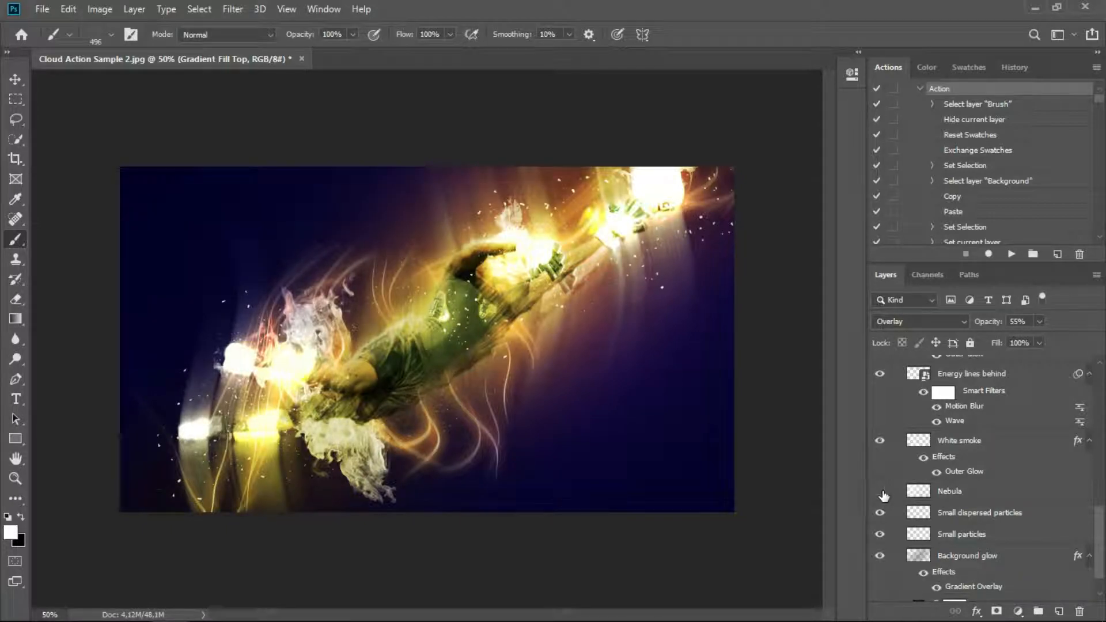
pyautogui.scroll(-2, 883, 496)
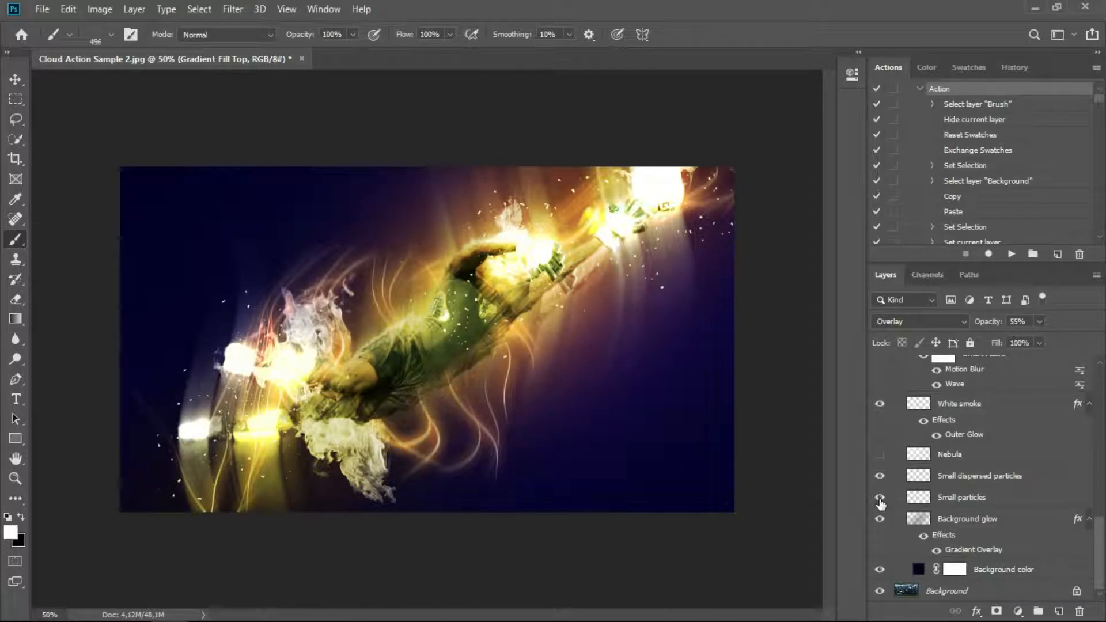
pyautogui.click(880, 522)
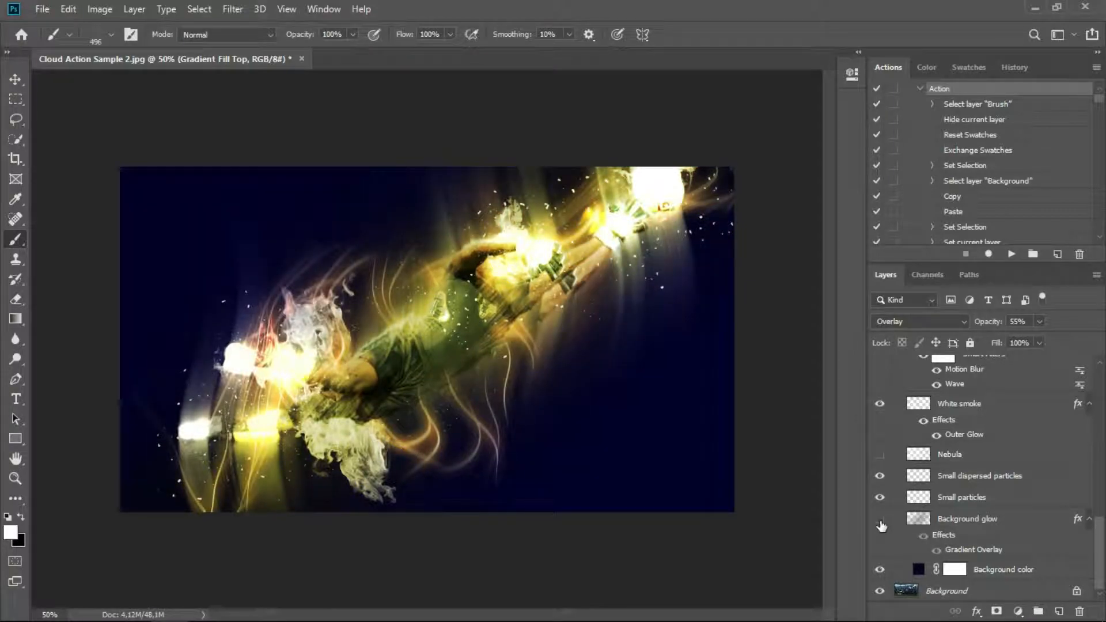
pyautogui.click(881, 522)
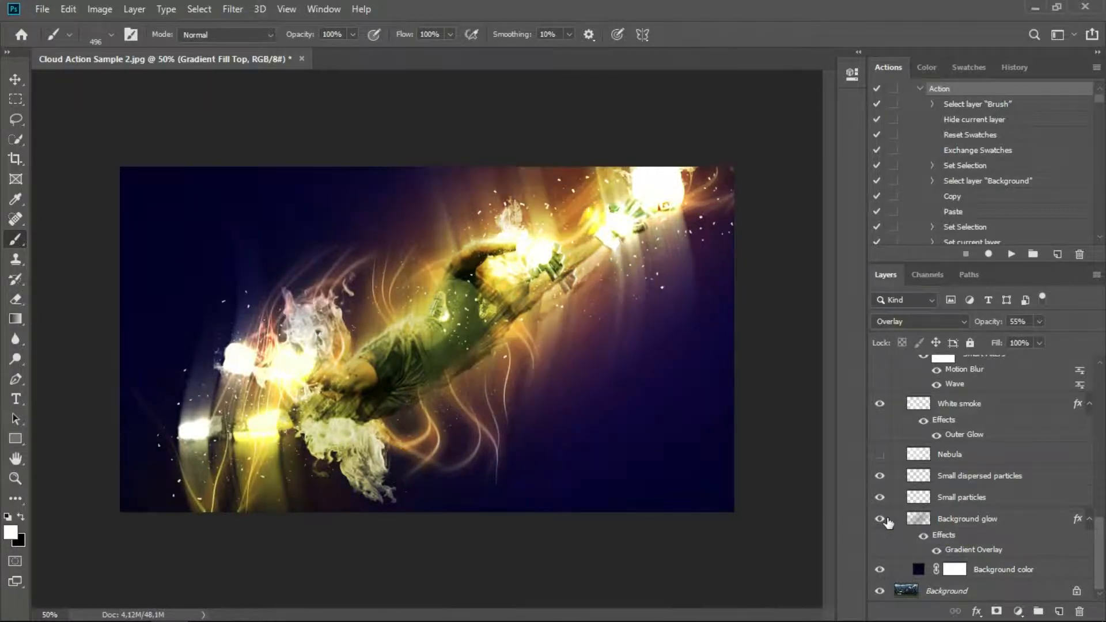
# Compare the image with and without the Background color layer, and try a different fill colour for that layer.
pyautogui.click(882, 571)
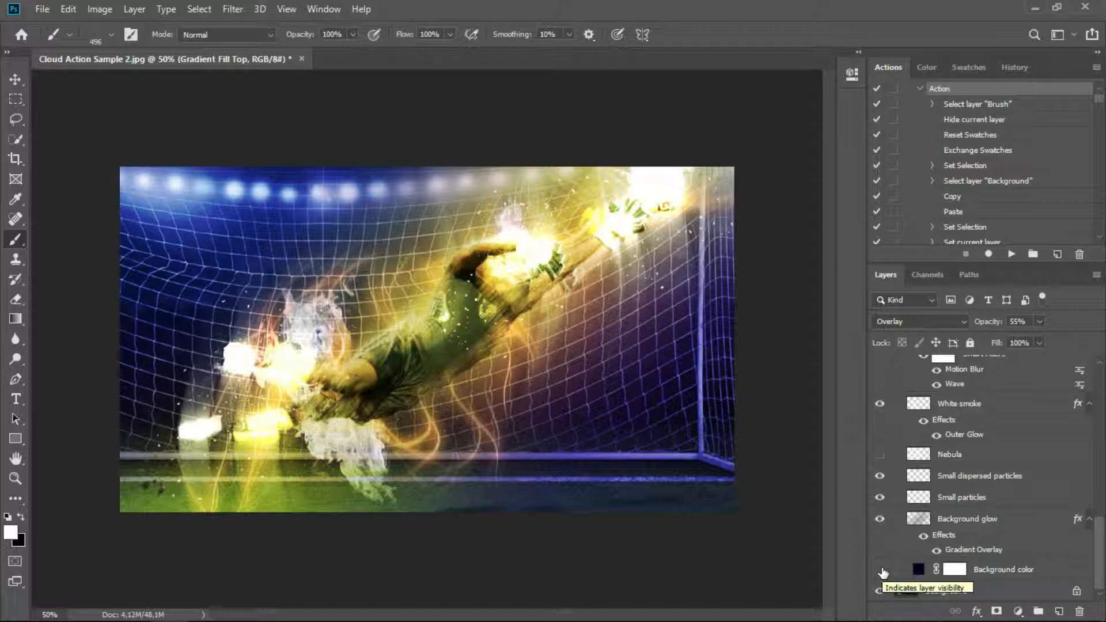
pyautogui.click(881, 570)
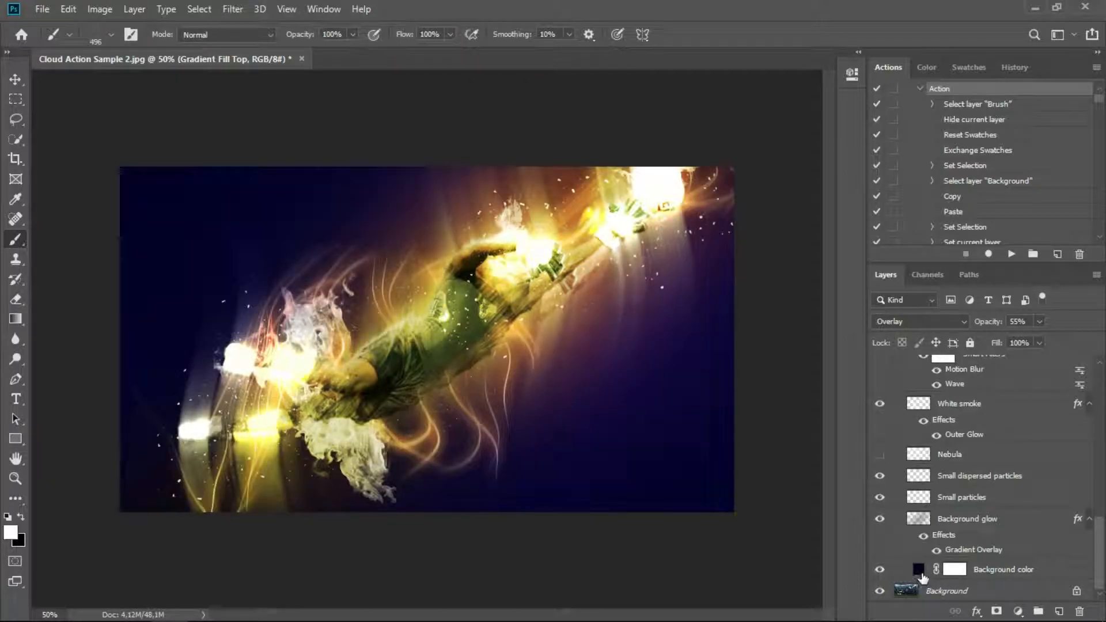
pyautogui.doubleClick(918, 570)
pyautogui.moveTo(772, 284)
pyautogui.mouseDown()
pyautogui.moveTo(765, 197)
pyautogui.moveTo(693, 148)
pyautogui.moveTo(683, 224)
pyautogui.moveTo(693, 266)
pyautogui.mouseUp()
pyautogui.click(958, 151)
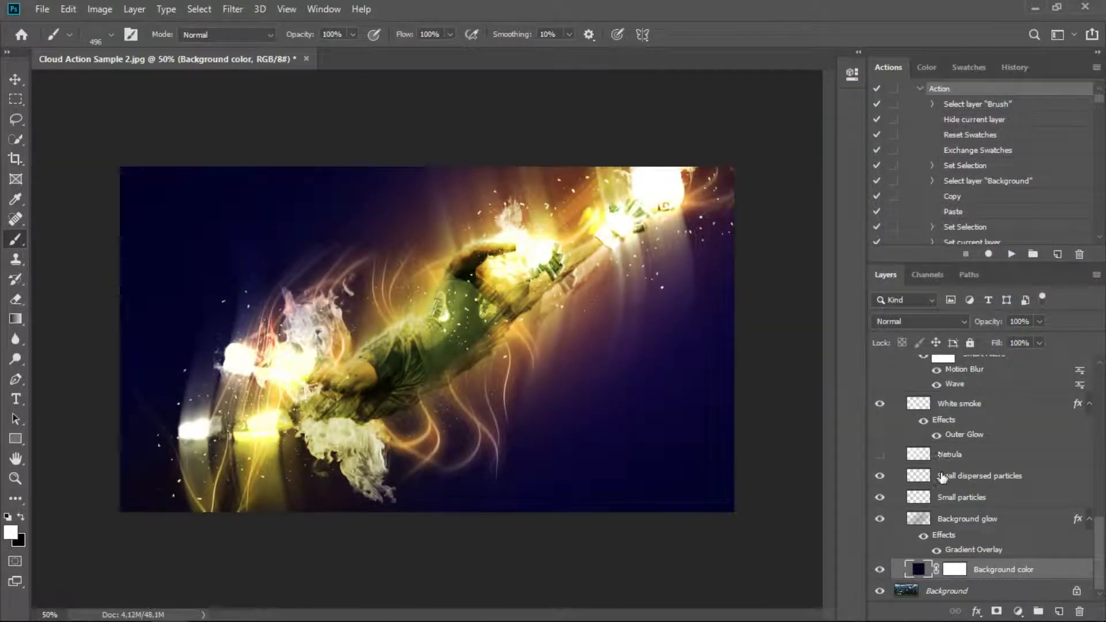
# Save the layered document as Cloud Action Sample 2.psd in the Color Smoke folder.
pyautogui.click(42, 9)
pyautogui.click(92, 181)
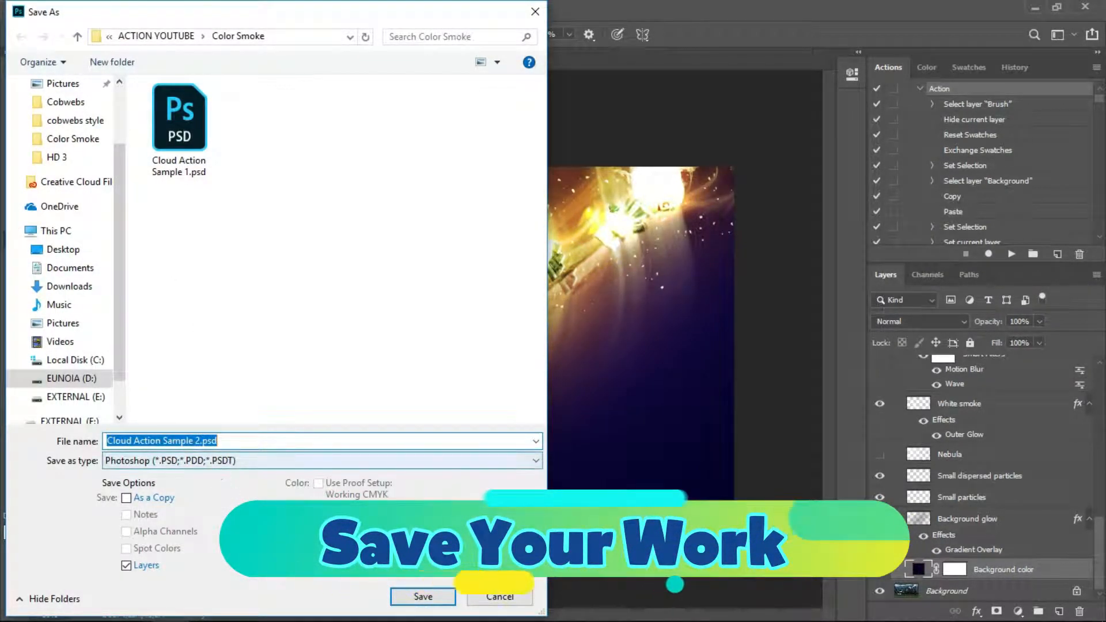
pyautogui.click(424, 595)
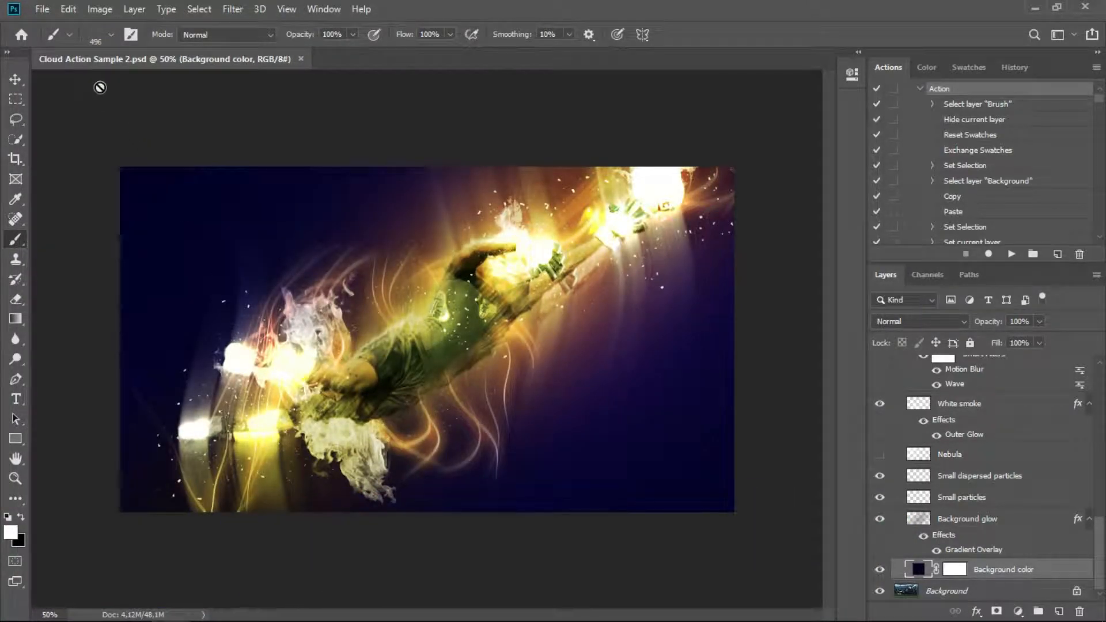
# Save a JPEG copy named Cloud Action Sample 2 after.jpg at quality 12 (Maximum) with the Baseline ("Standard") format.
pyautogui.click(42, 8)
pyautogui.click(94, 179)
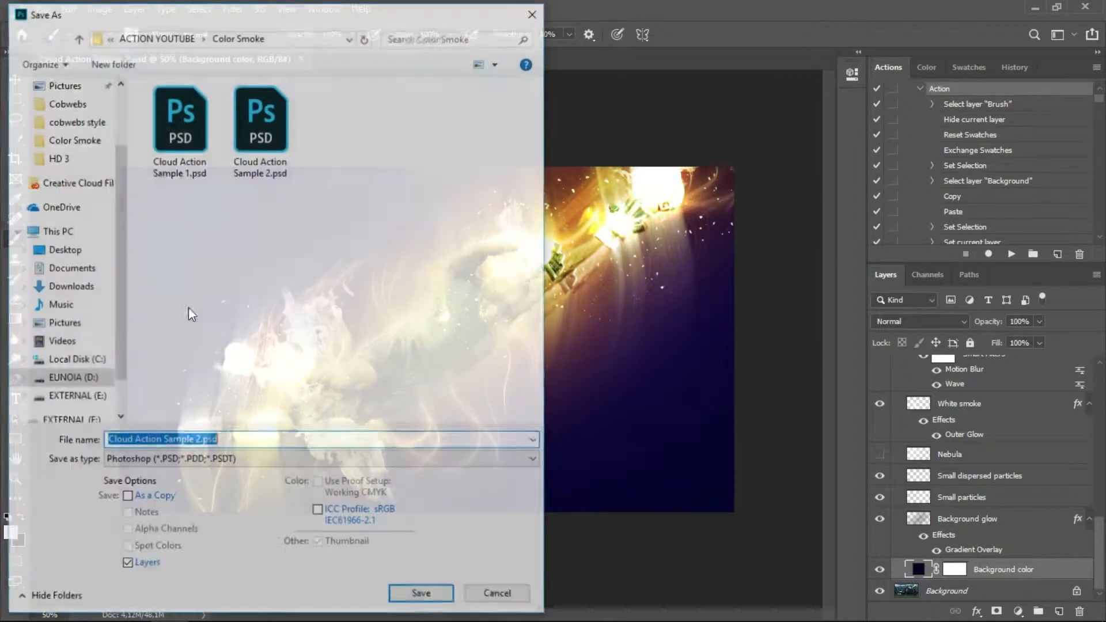
pyautogui.moveTo(199, 444); pyautogui.dragTo(231, 443)
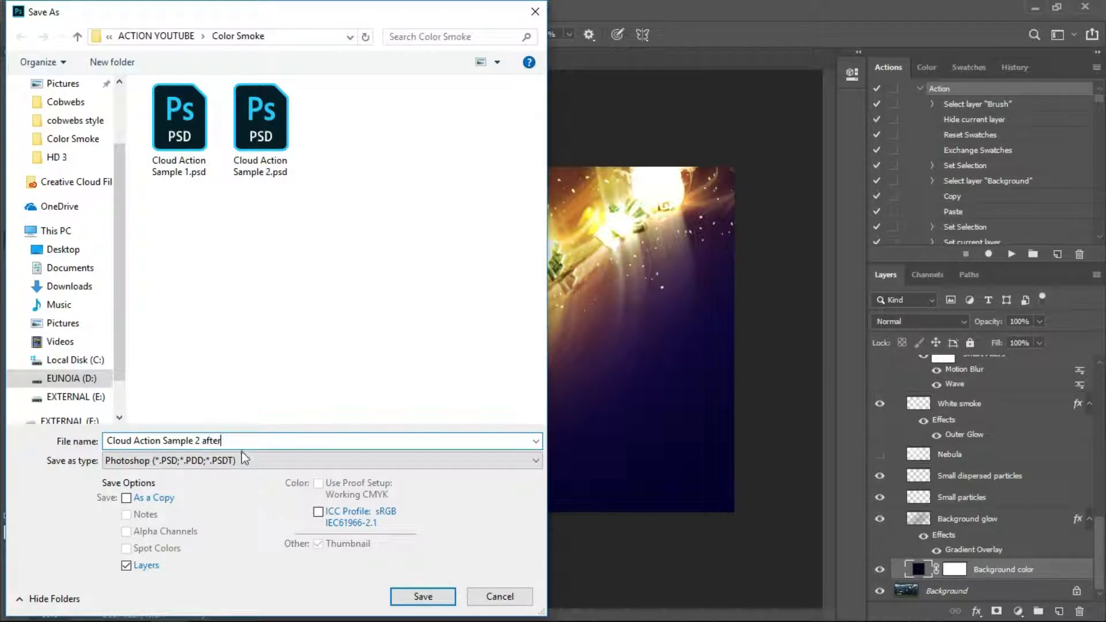
pyautogui.click(245, 460)
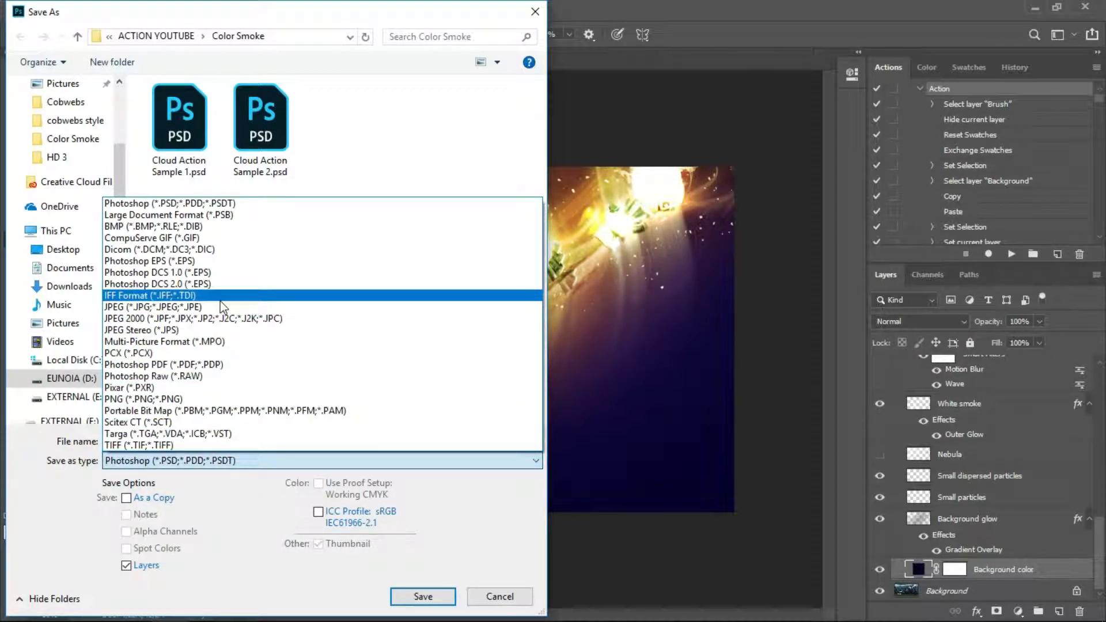
pyautogui.click(225, 307)
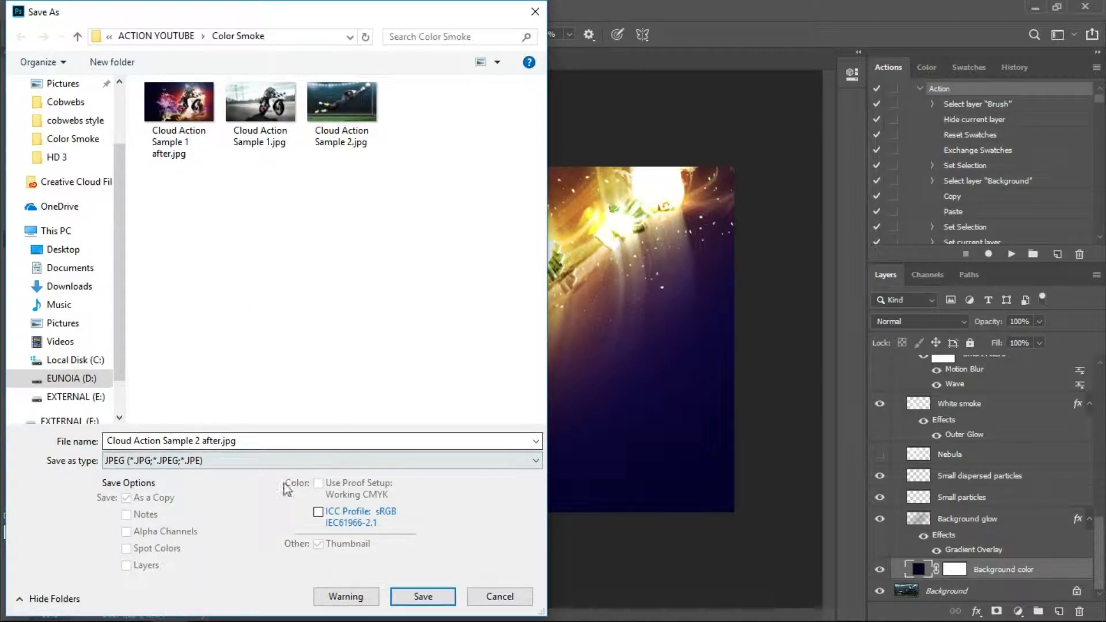
pyautogui.click(406, 593)
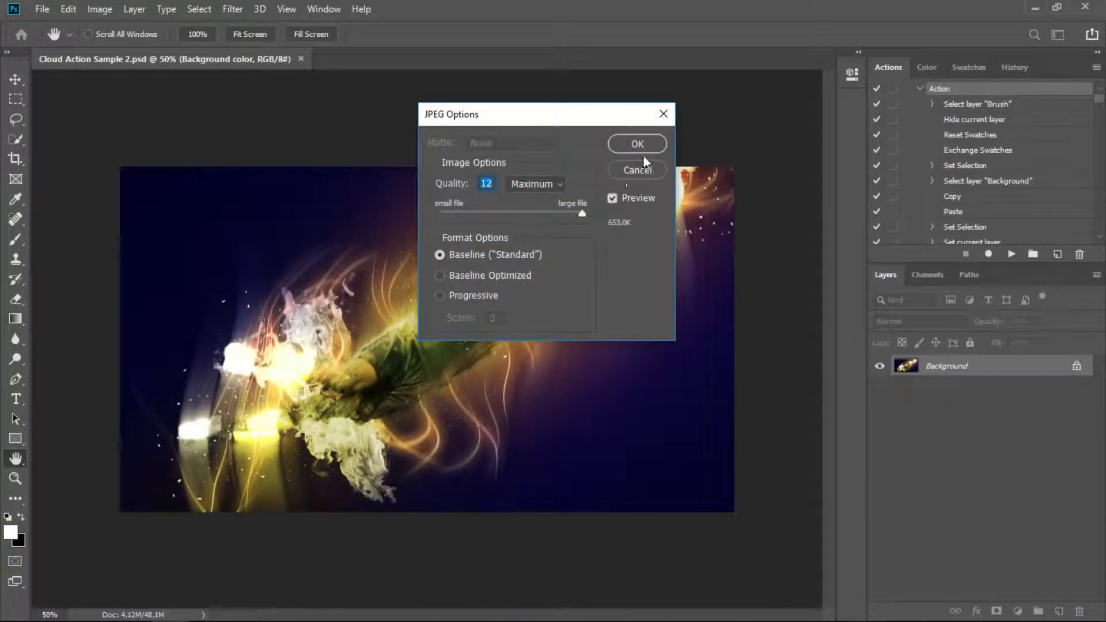
pyautogui.click(637, 144)
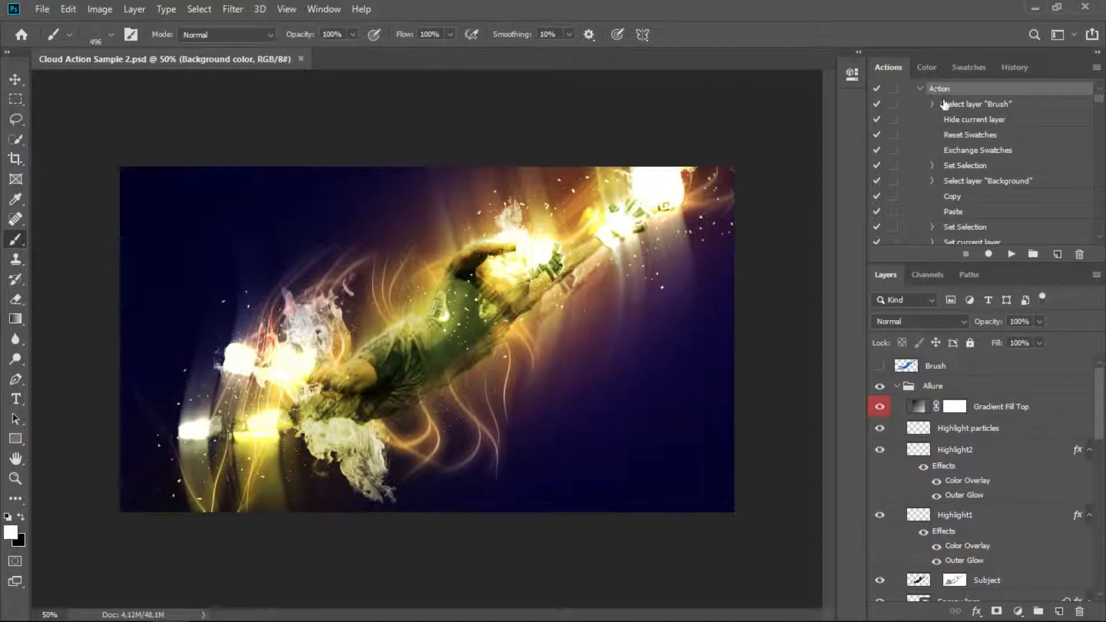
# Delete the recorded action named Action and its Color Smoke Action set.
pyautogui.click(1080, 255)
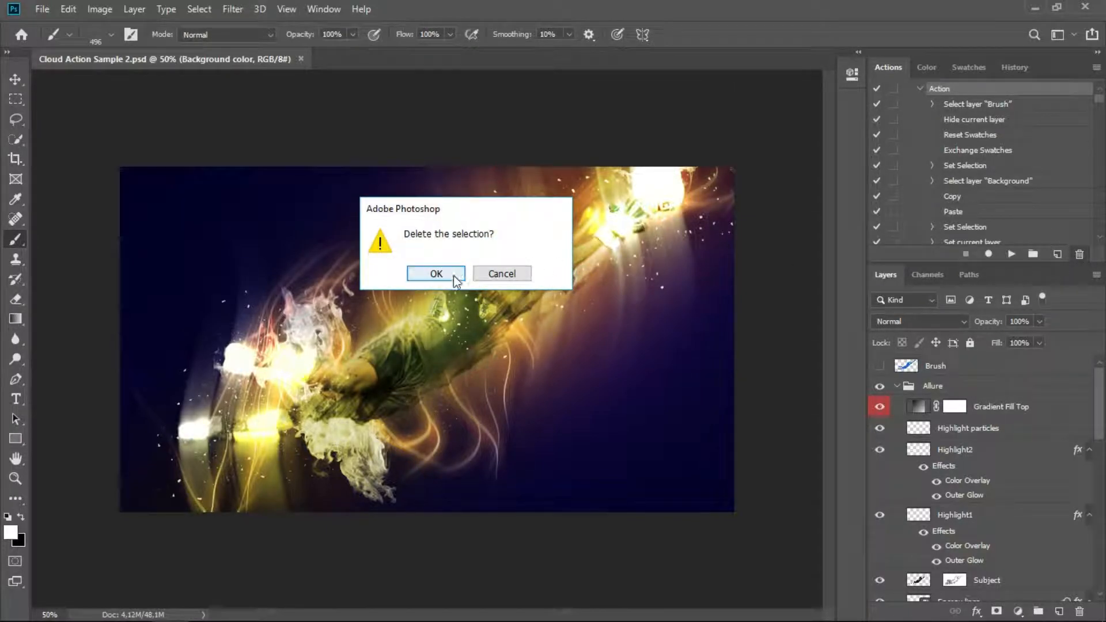
pyautogui.click(453, 275)
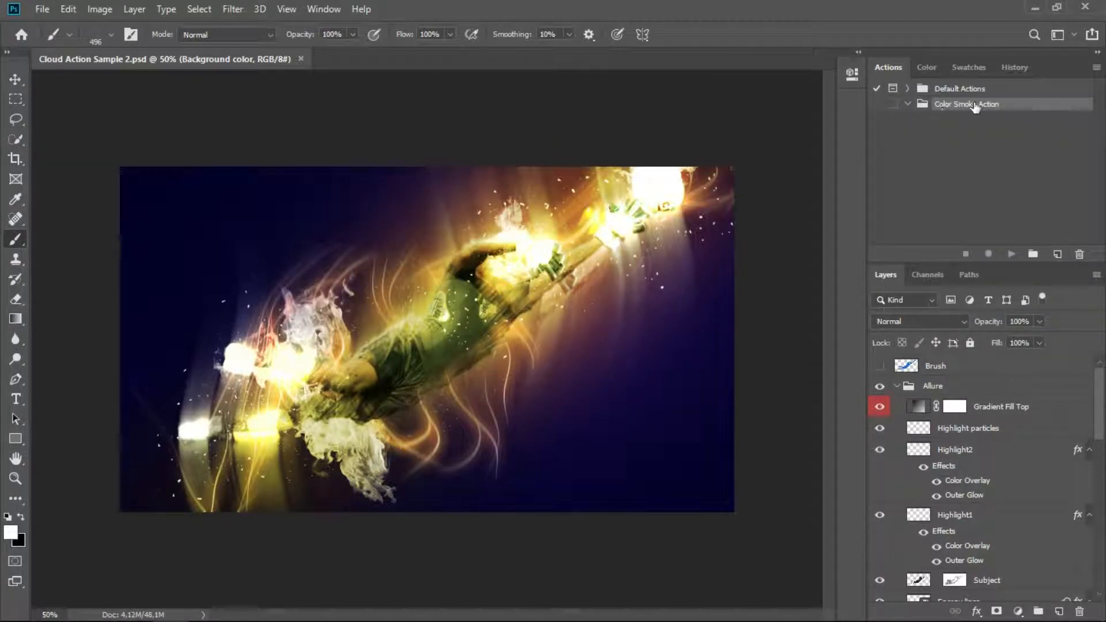
pyautogui.click(1079, 254)
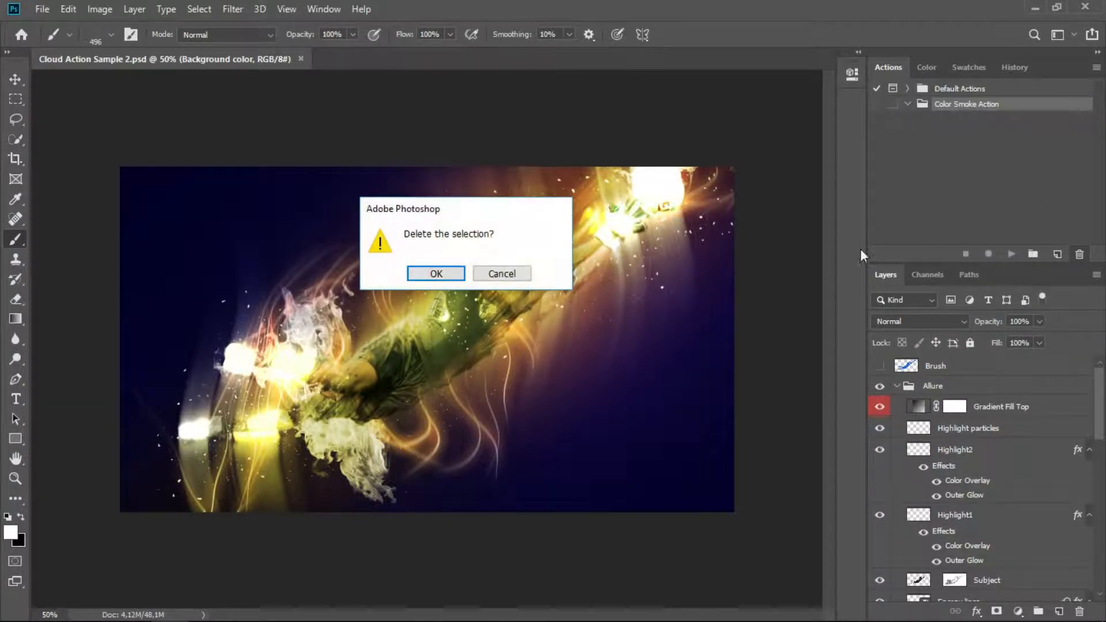
pyautogui.click(455, 274)
# Hide the Actions panel and close the Cloud Action Sample 2.psd document.
pyautogui.click(321, 9)
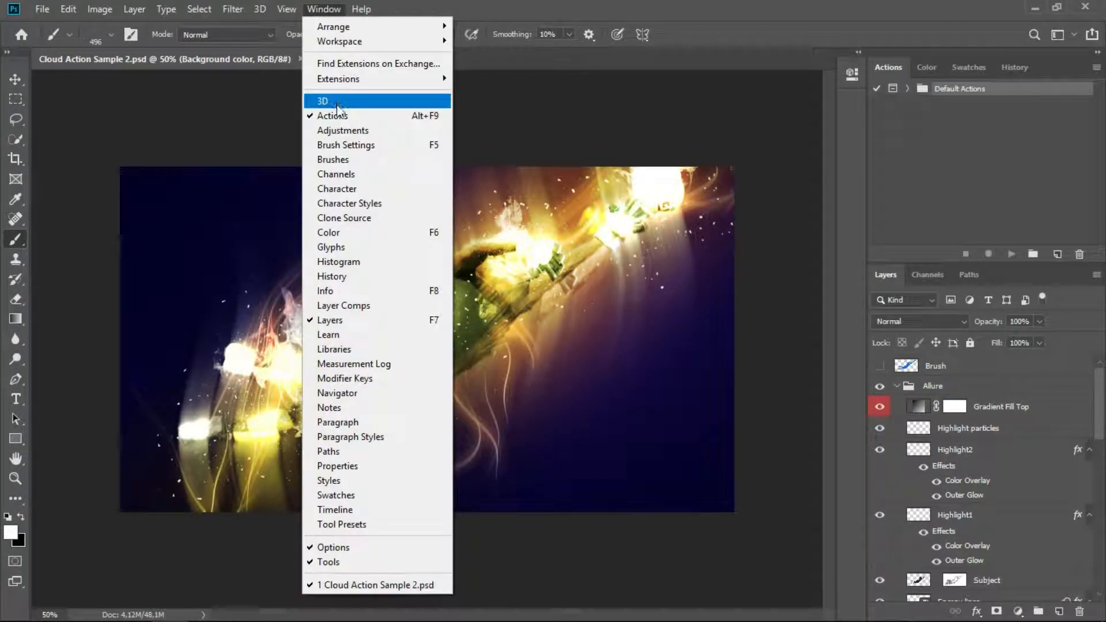
pyautogui.click(339, 110)
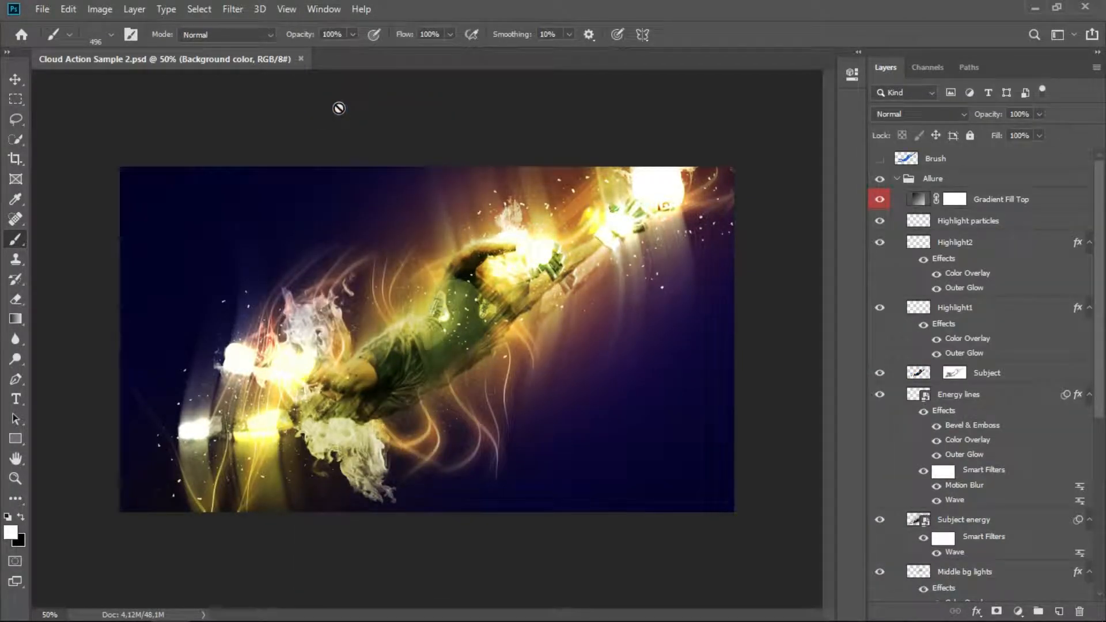
pyautogui.click(300, 59)
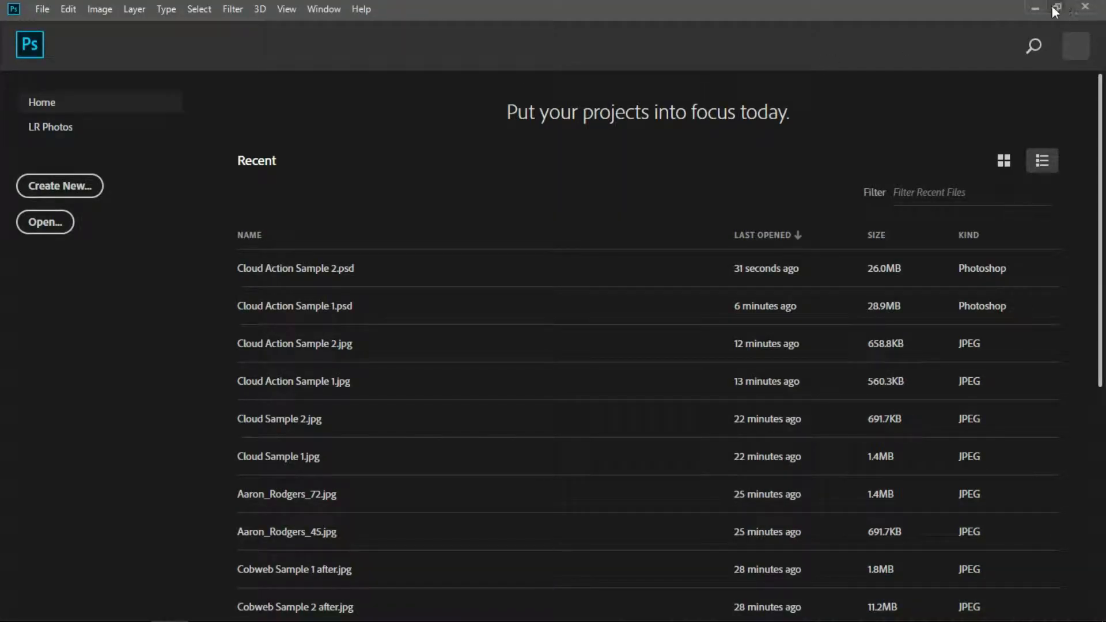
# Switch to the Color Smoke folder in File Explorer and view Cloud Action Sample 1.jpg followed by its after version.
pyautogui.click(1029, 8)
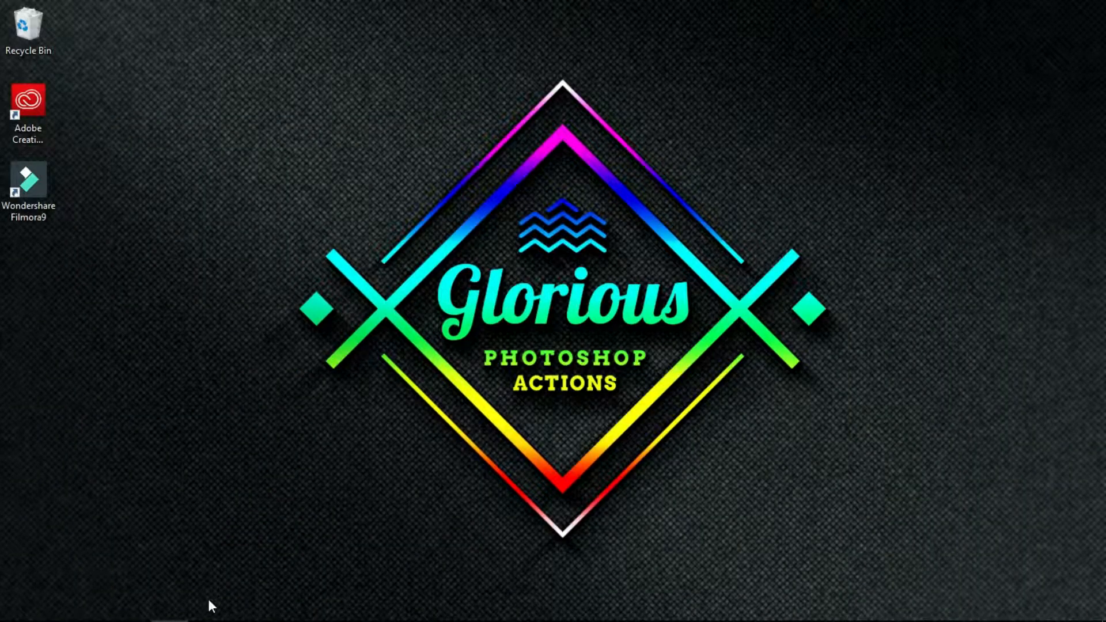
pyautogui.click(135, 604)
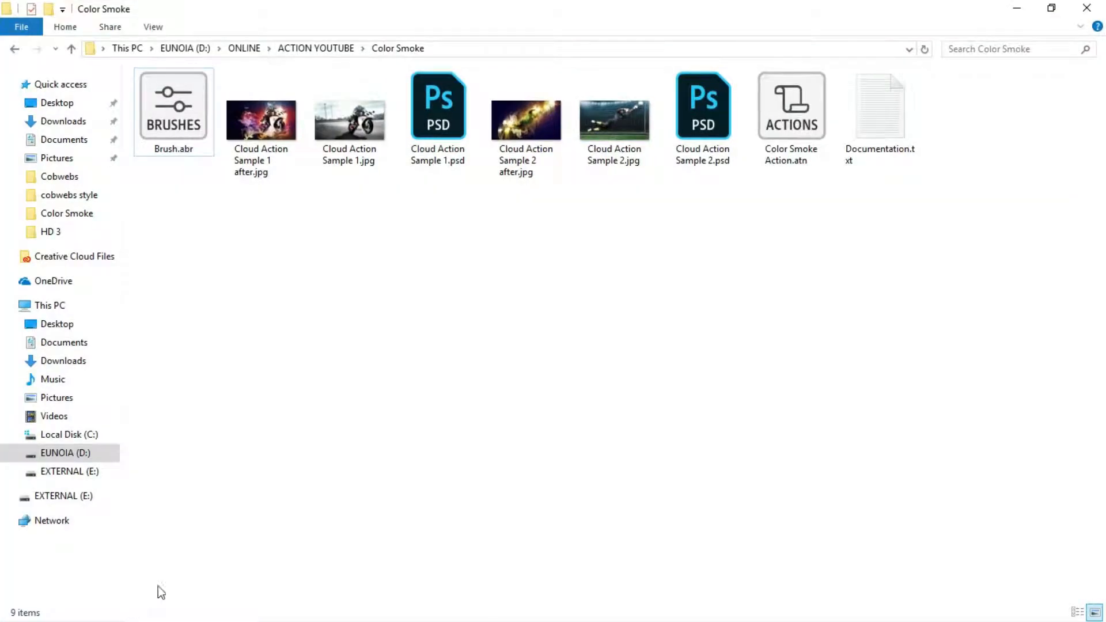
pyautogui.click(352, 117)
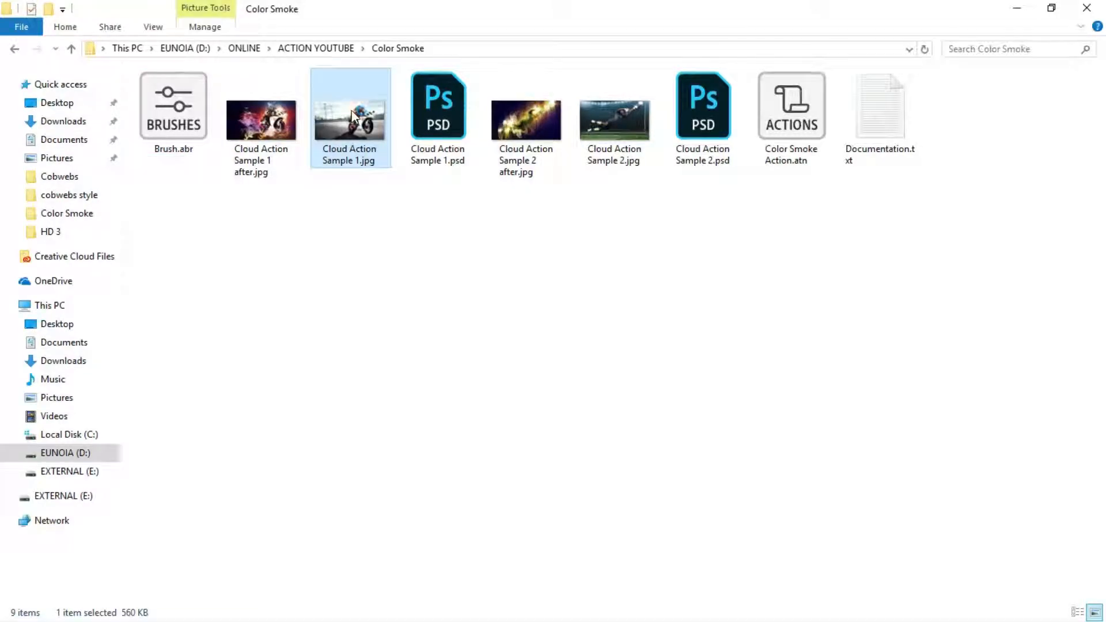
pyautogui.doubleClick(353, 115)
pyautogui.press('Right')
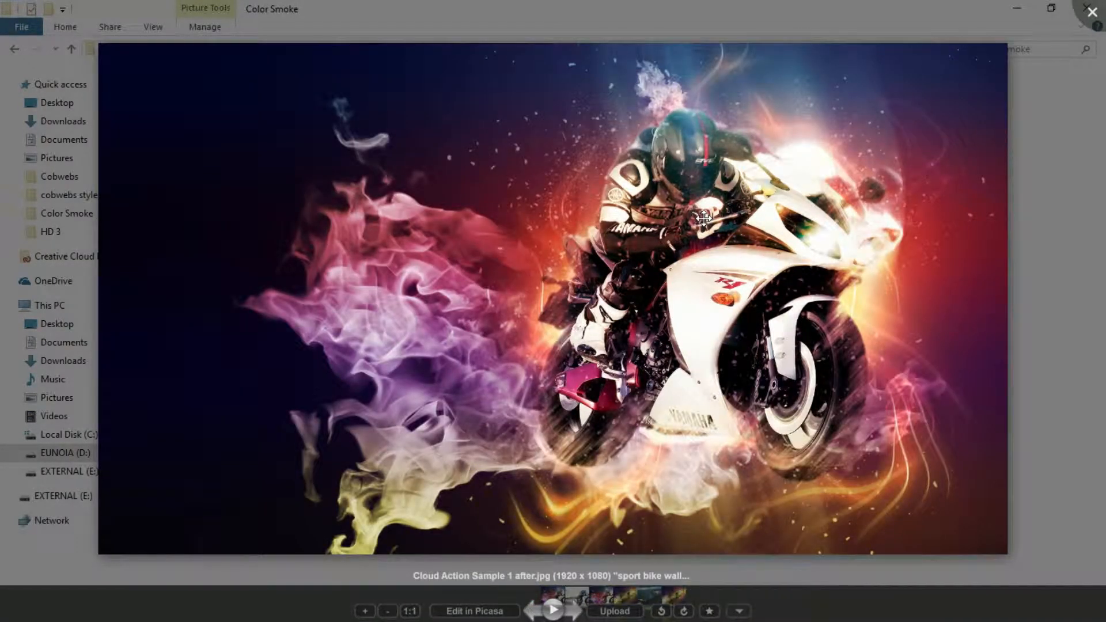
# Examine the smoke, particle and light details around the motorcycle and rider in Cloud Action Sample 1 after.jpg, and close the preview.
pyautogui.scroll(5, 704, 217)
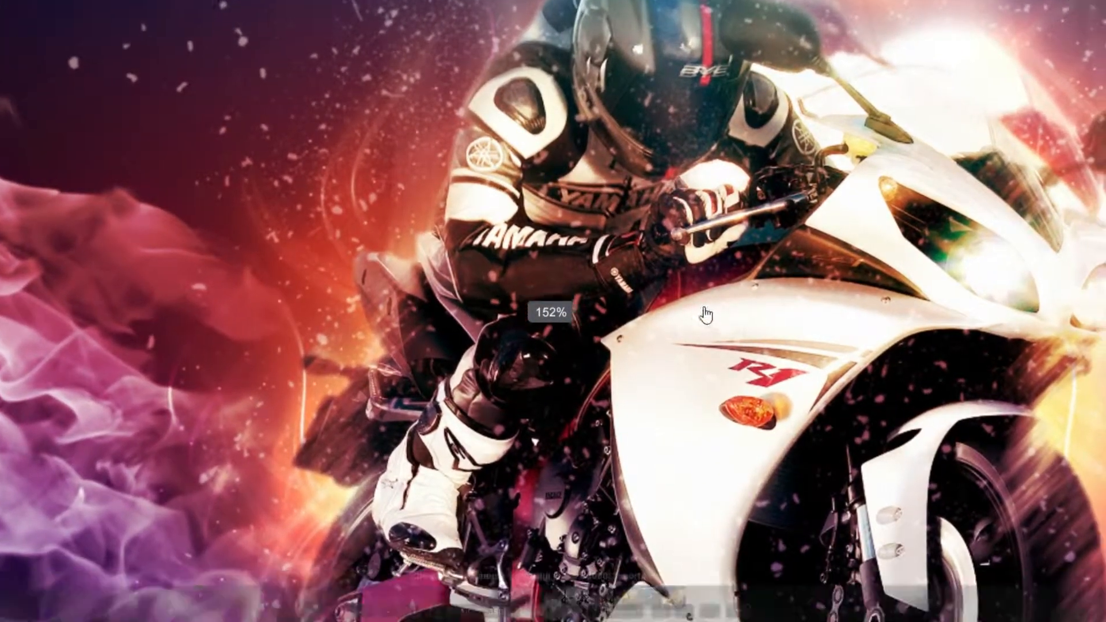
pyautogui.moveTo(704, 315); pyautogui.dragTo(606, 99)
pyautogui.moveTo(522, 397); pyautogui.dragTo(792, 257)
pyautogui.moveTo(281, 380); pyautogui.dragTo(560, 454)
pyautogui.moveTo(717, 172); pyautogui.dragTo(617, 396)
pyautogui.moveTo(768, 168); pyautogui.dragTo(667, 340)
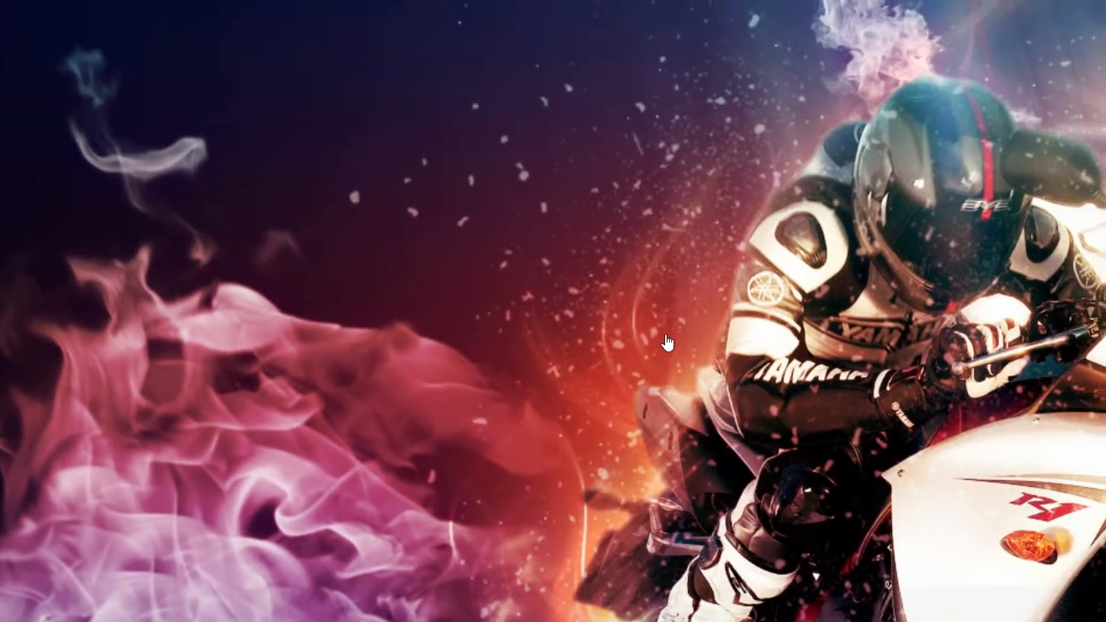
pyautogui.moveTo(794, 163); pyautogui.dragTo(426, 163)
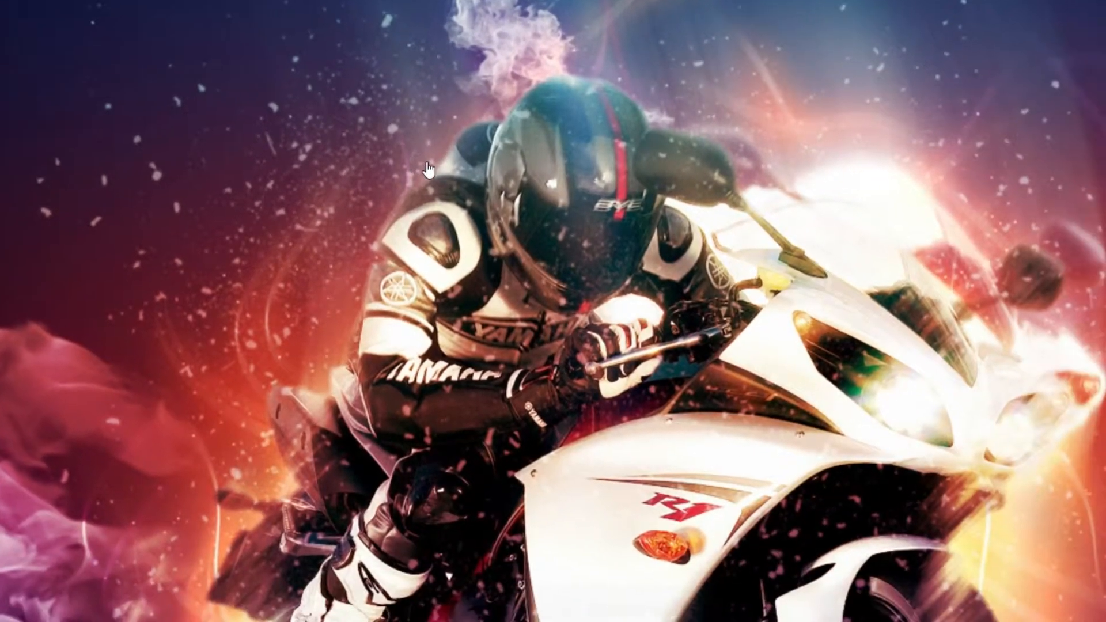
pyautogui.moveTo(759, 197); pyautogui.dragTo(526, 72)
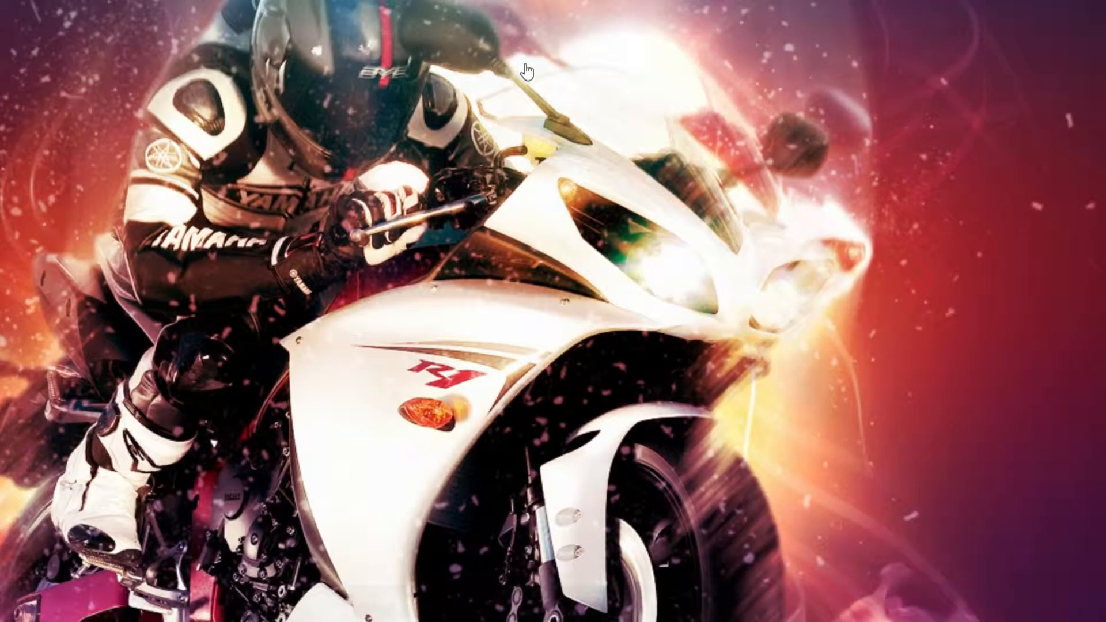
pyautogui.moveTo(673, 138); pyautogui.dragTo(582, 80)
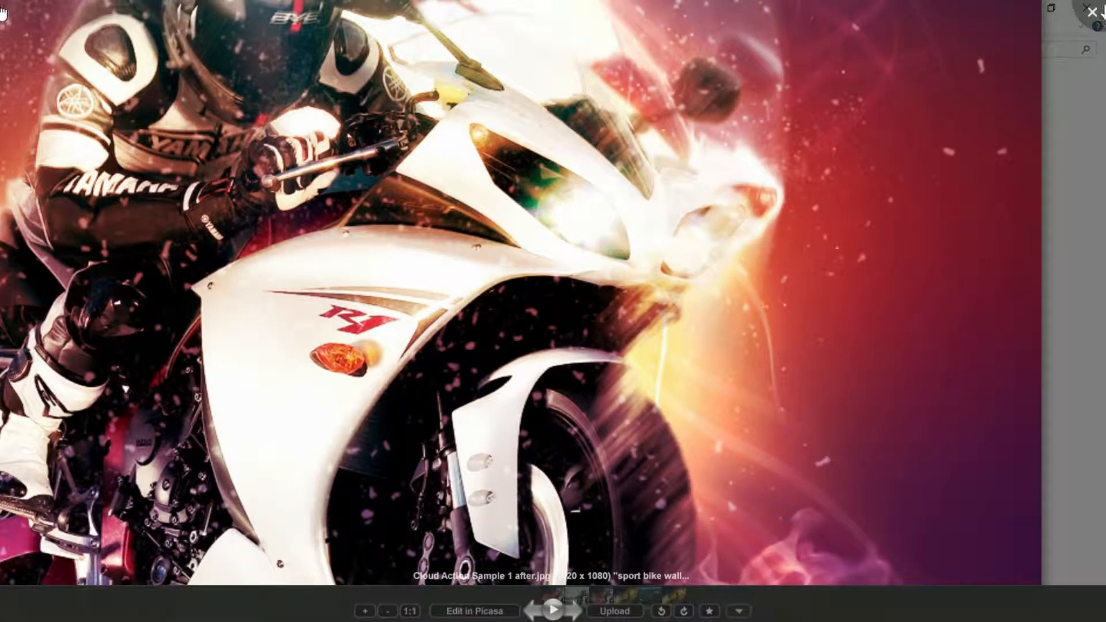
pyautogui.click(1097, 12)
# Compare Cloud Action Sample 2.jpg with its after version in the image viewer.
pyautogui.doubleClick(591, 127)
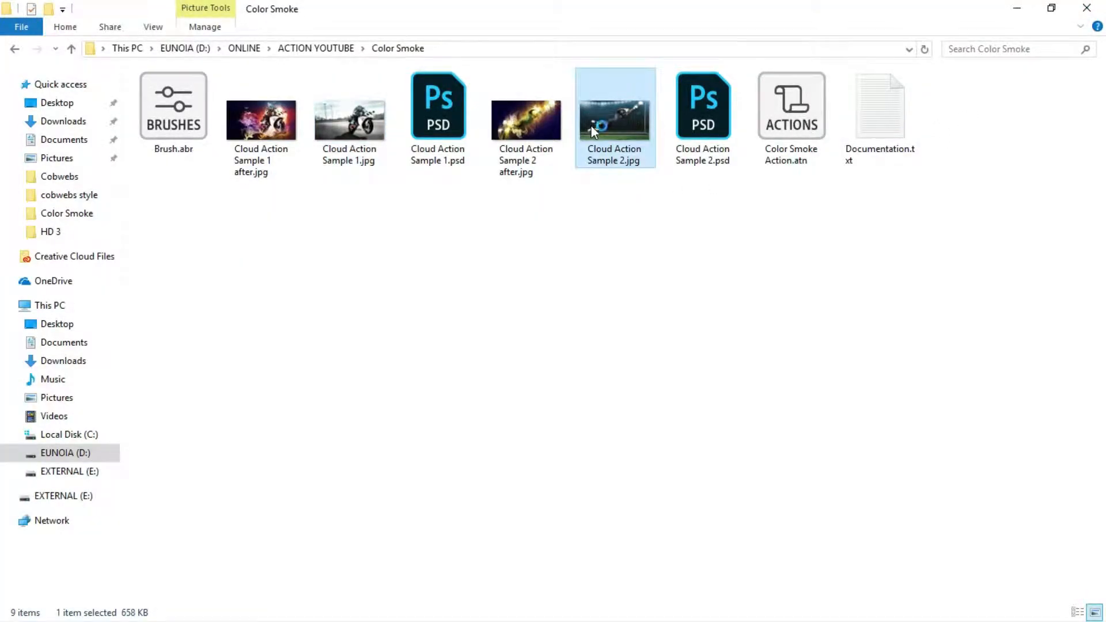
pyautogui.press('Left')
pyautogui.press('Right')
pyautogui.press('Left')
pyautogui.press('Right')
pyautogui.press('Left')
# Examine the smoke, energy line and glow details on the goalkeeper in Cloud Action Sample 2 after.jpg, and return to the desktop.
pyautogui.scroll(6, 365, 336)
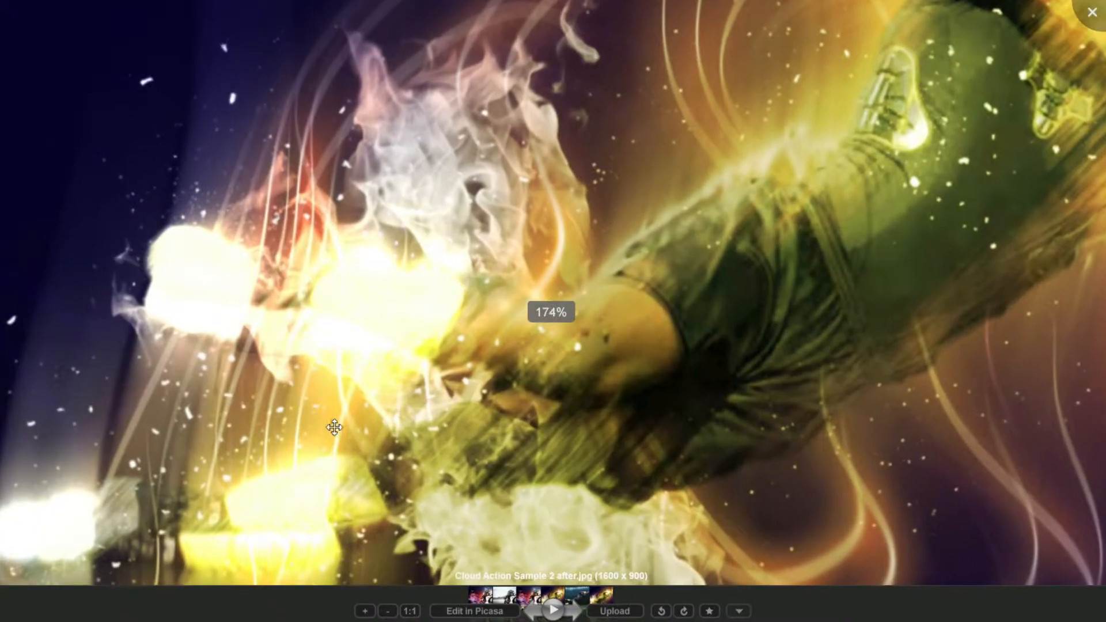
pyautogui.moveTo(334, 426); pyautogui.dragTo(422, 241)
pyautogui.scroll(-4, 421, 241)
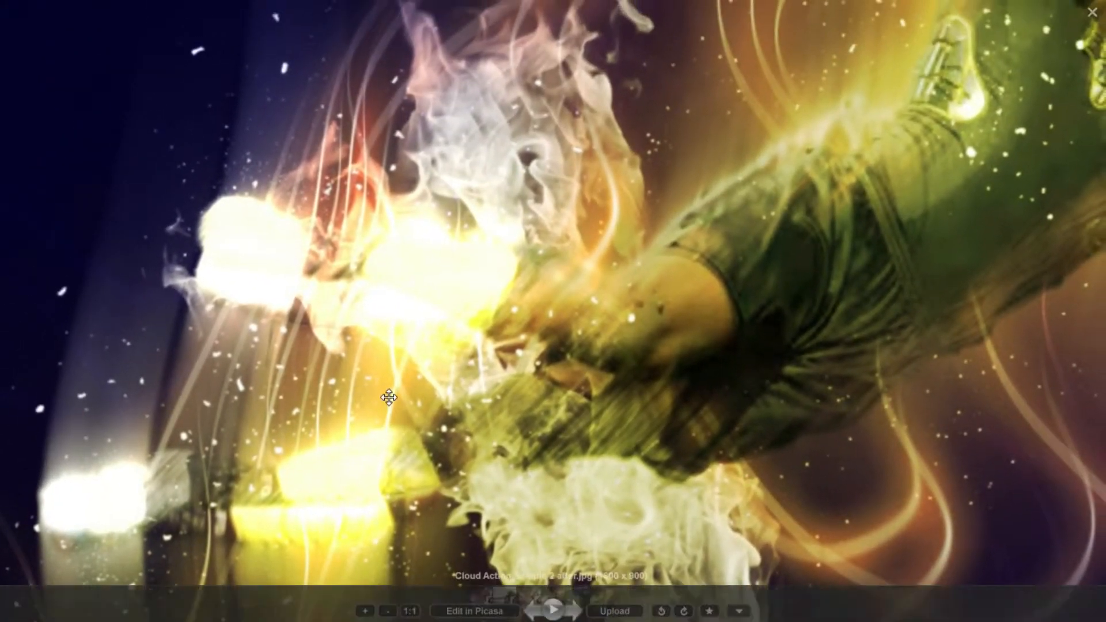
pyautogui.scroll(3, 732, 348)
pyautogui.scroll(-2, 732, 349)
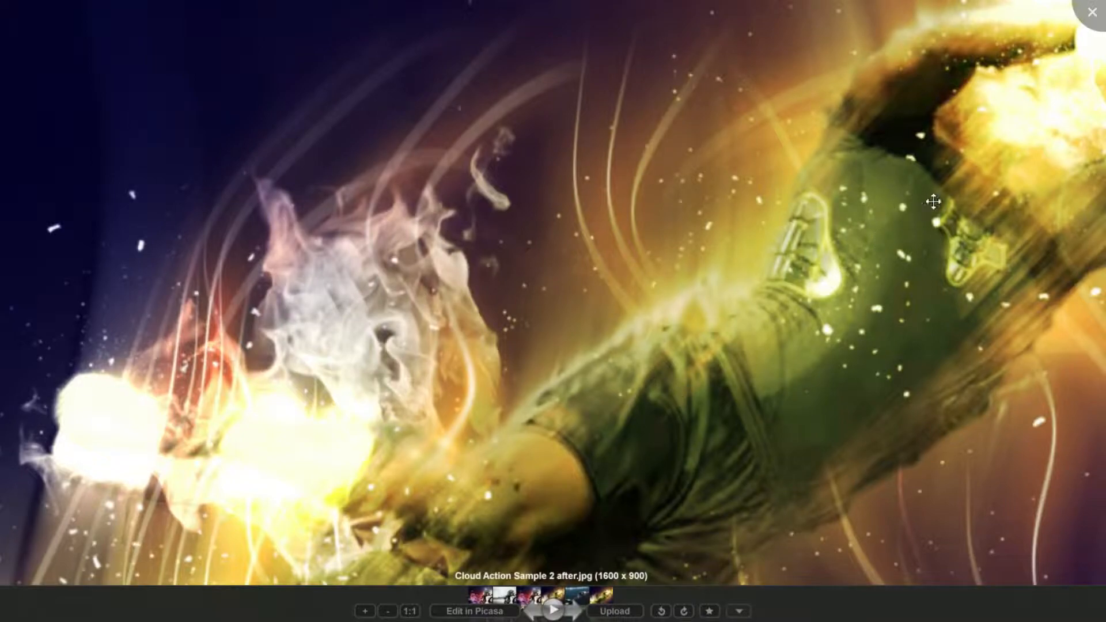
pyautogui.scroll(3, 805, 341)
pyautogui.moveTo(805, 341); pyautogui.dragTo(612, 393)
pyautogui.moveTo(911, 192); pyautogui.dragTo(657, 250)
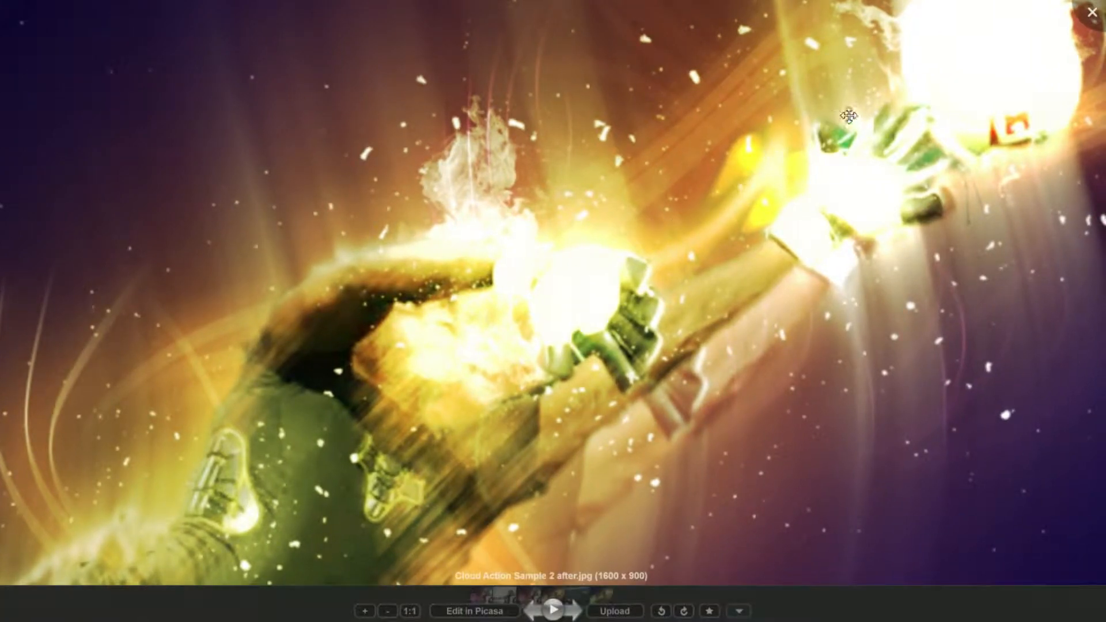
pyautogui.click(1092, 12)
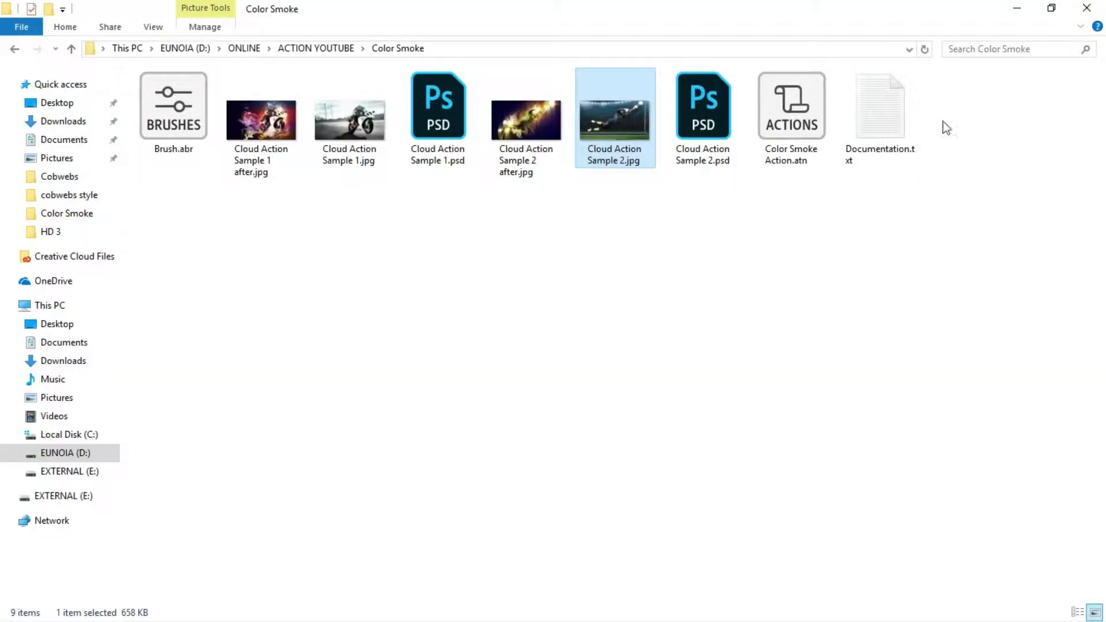
pyautogui.click(1009, 8)
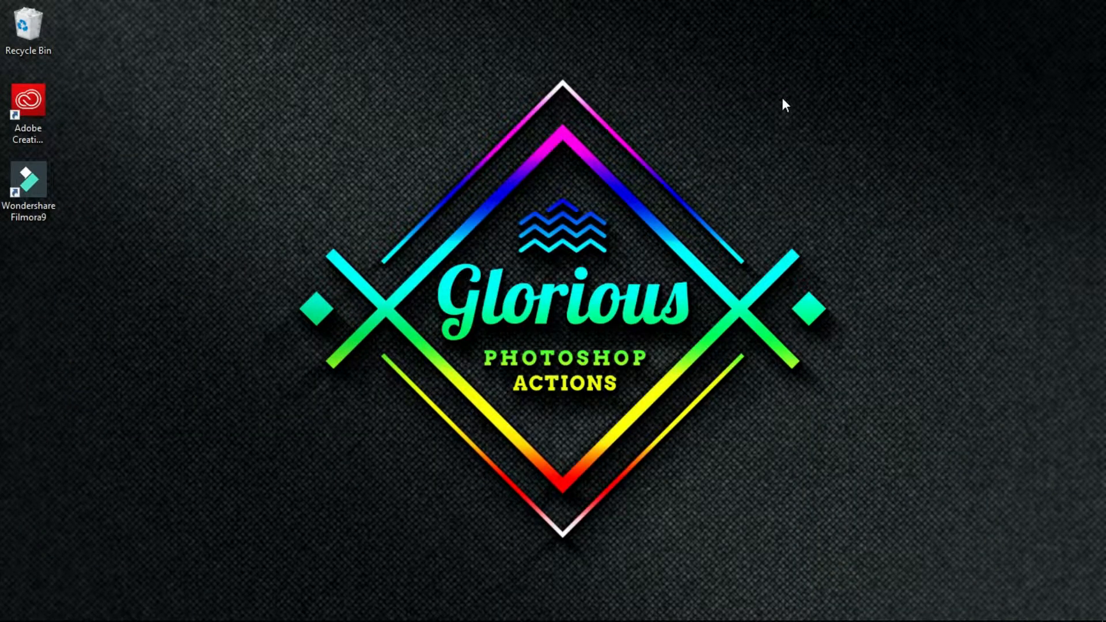